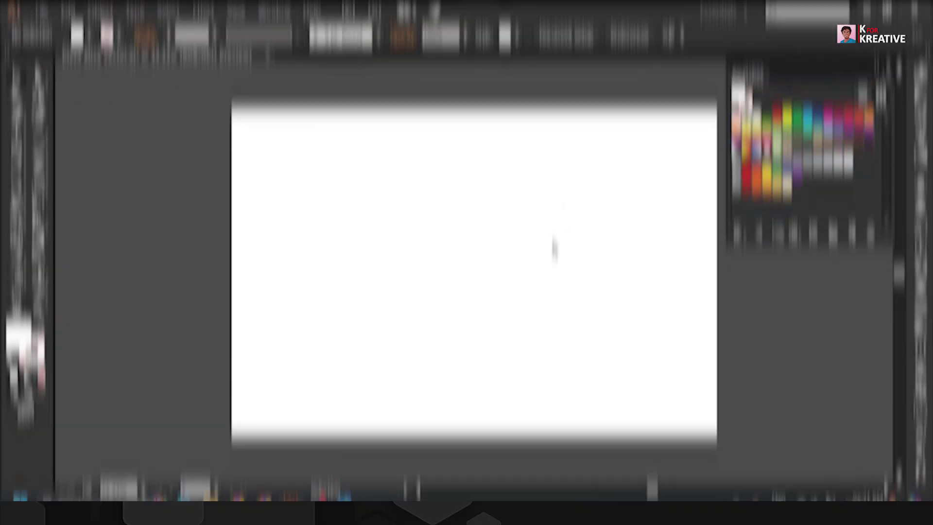
Step: Pen-draw the pizza-slice wedge outline from the rounded crust end to the pointed tip
click(437, 204)
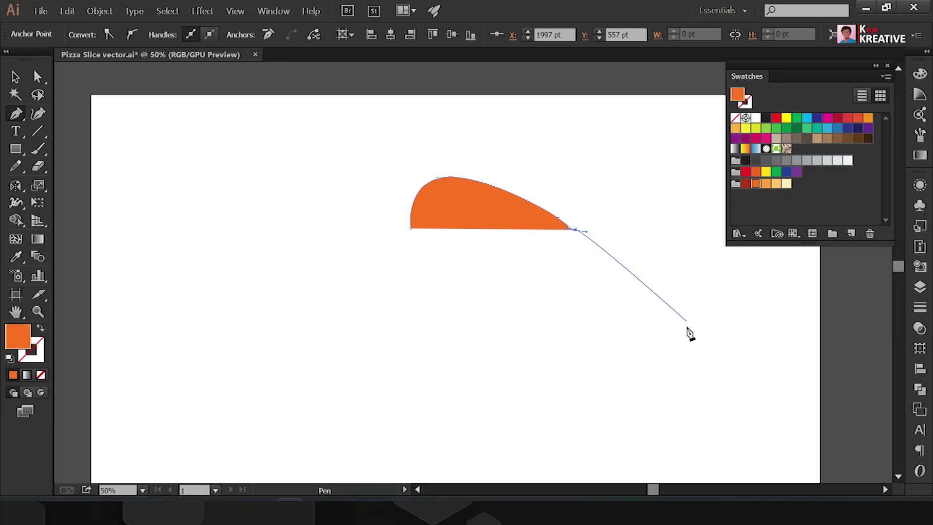
mouse_move(686, 322)
mouse_down()
mouse_move(695, 337)
mouse_move(618, 360)
mouse_up()
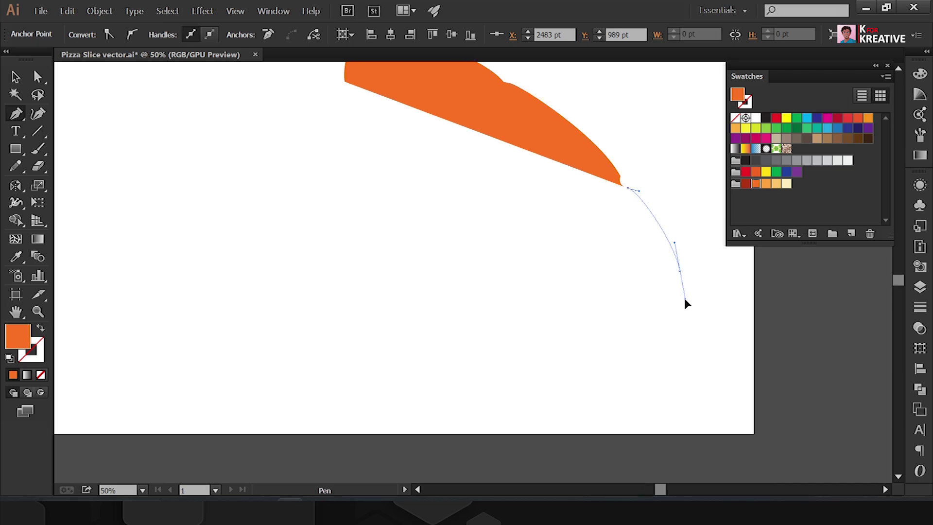
click(684, 299)
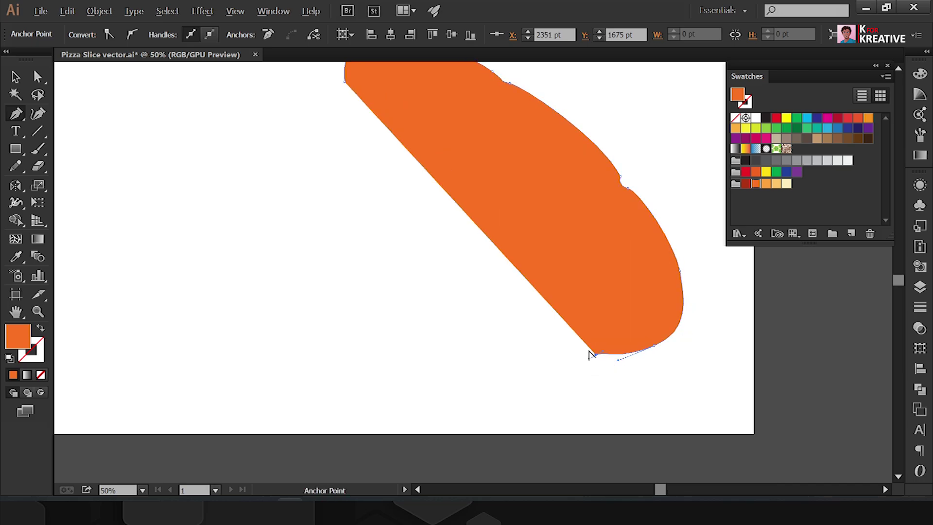
scroll(590, 355, down, 2)
drag(479, 316, 464, 342)
scroll(474, 292, up, 1)
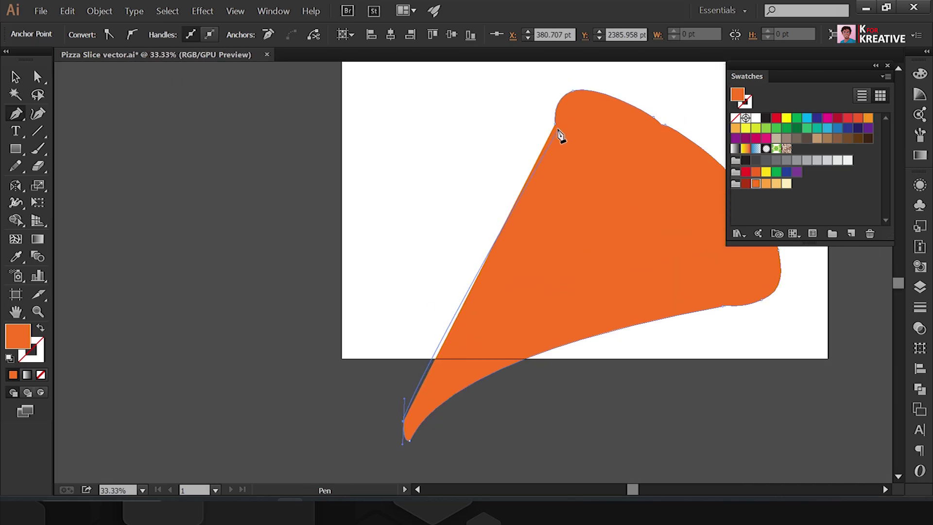
drag(441, 233, 440, 235)
key(v)
key(ctrl+minus)
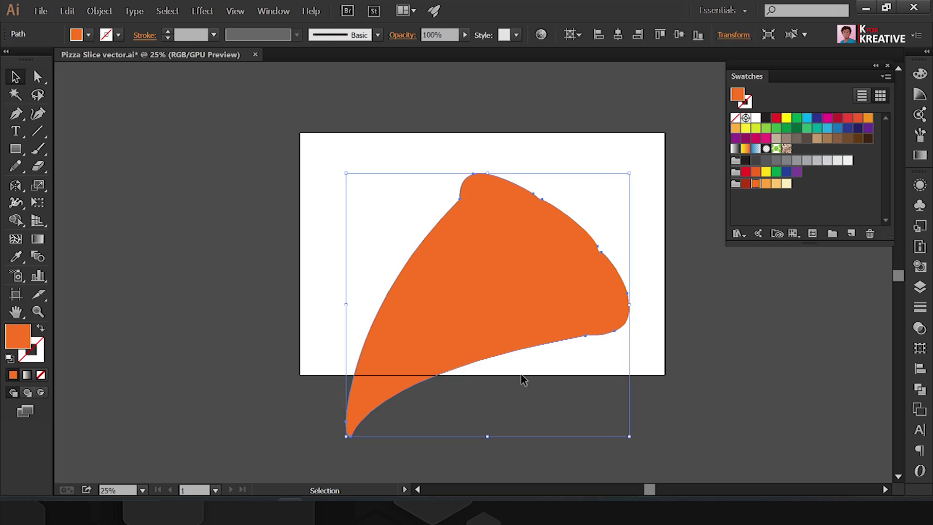
Step: Select the slice path with Direct Selection and pick its bottom-right anchor
key(ctrl+shift+a)
key(ctrl+plus)
key(ctrl+plus)
key(a)
click(316, 387)
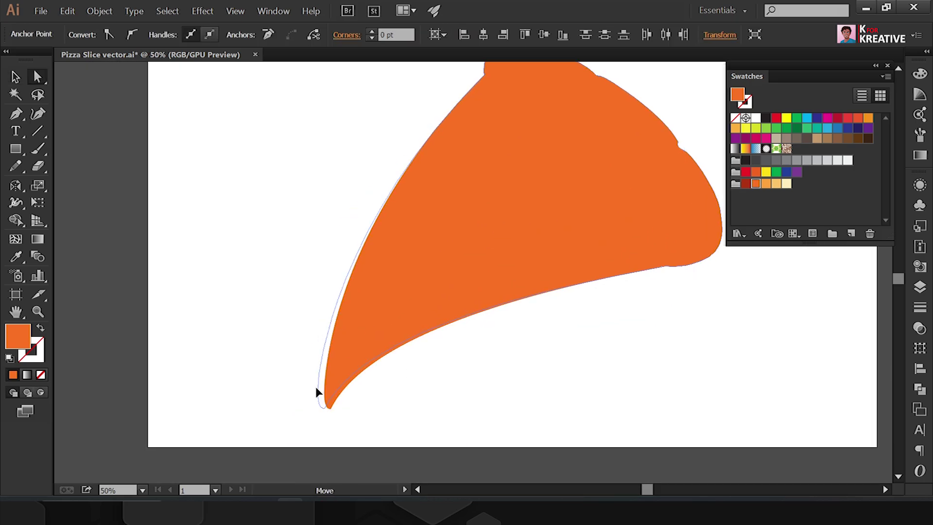
key(ctrl+shift+a)
drag(527, 283, 540, 323)
drag(353, 263, 435, 131)
scroll(559, 243, up, 1)
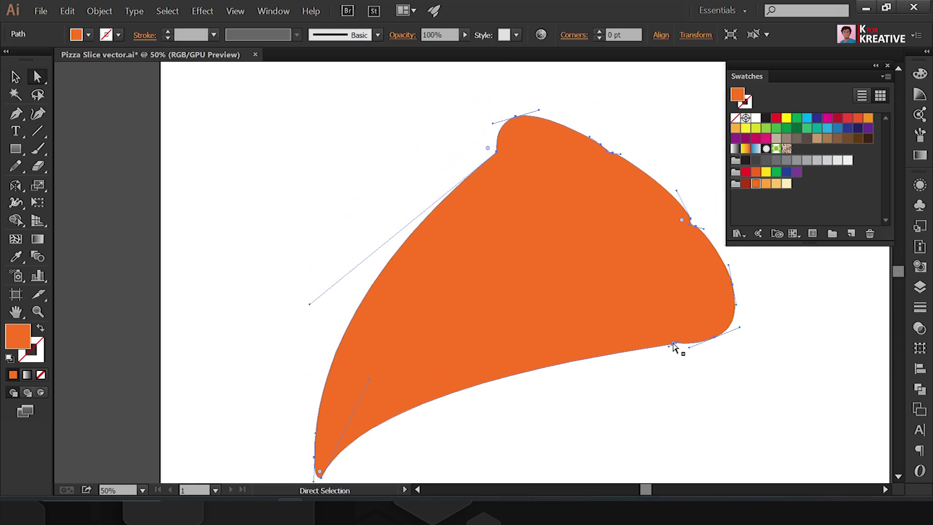
click(673, 346)
Step: Reshape the notch curve on the slice's right edge, then choose the light orange swatch
scroll(719, 346, up, 2)
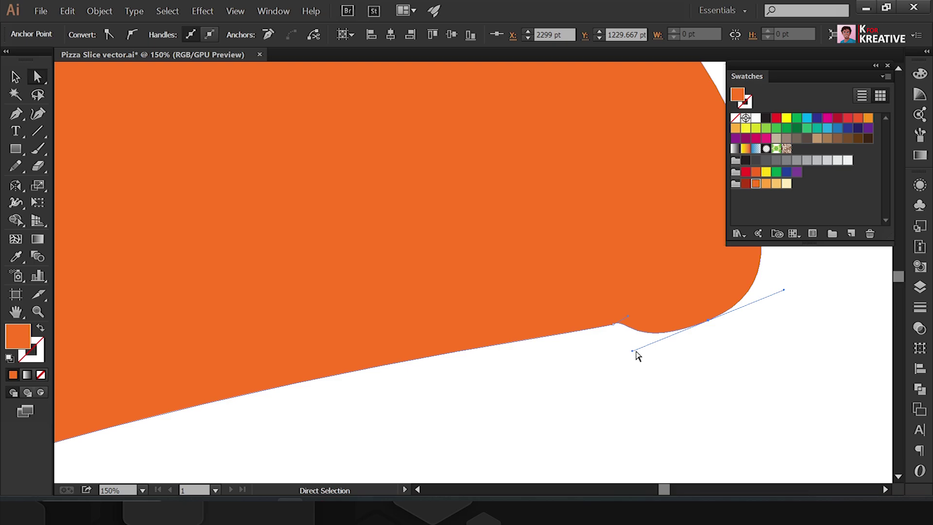
scroll(635, 354, down, 1)
scroll(682, 270, up, 1)
click(687, 263)
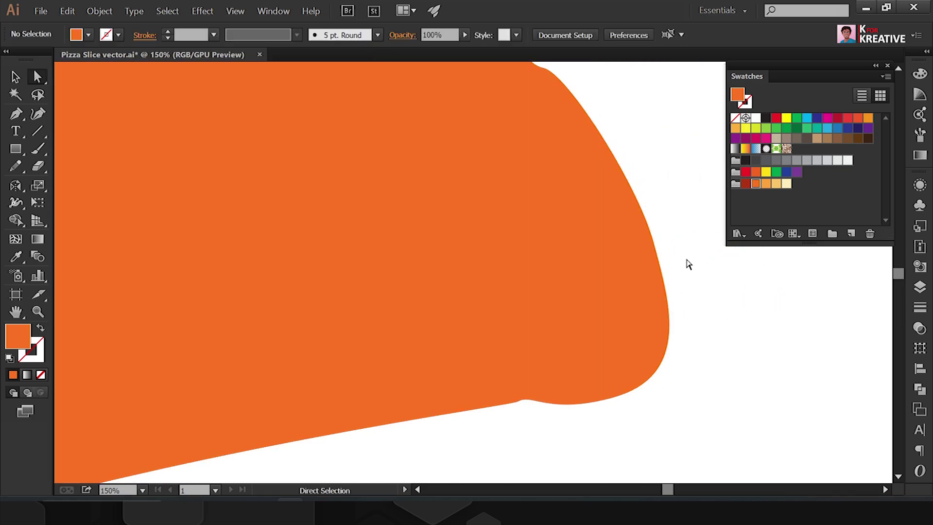
scroll(666, 252, up, 2)
click(659, 240)
drag(603, 127, 634, 111)
scroll(641, 219, down, 2)
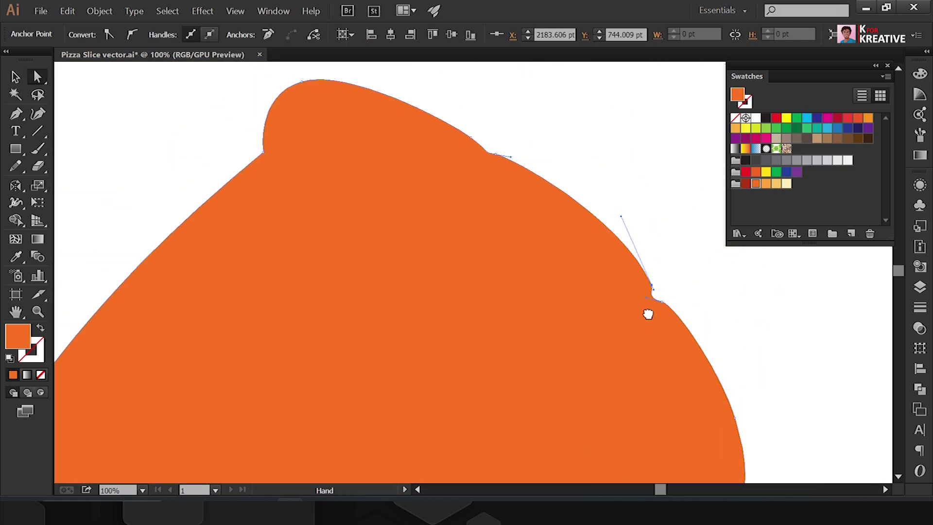
click(645, 313)
scroll(645, 312, down, 2)
click(766, 183)
scroll(624, 313, up, 2)
Step: Pen-draw the lower side of the light-orange crust band up to the slice's left corner
scroll(625, 312, down, 1)
key(p)
click(618, 339)
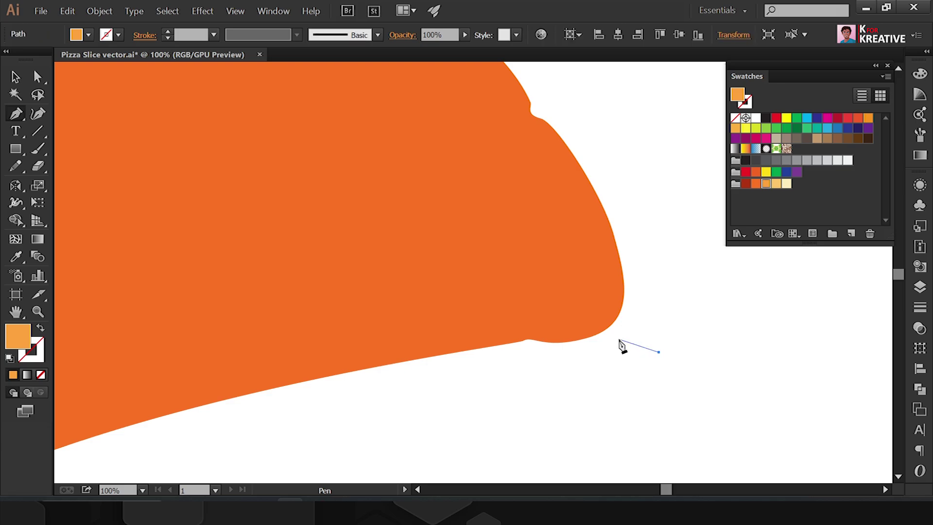
drag(590, 267, 547, 252)
click(527, 327)
click(473, 184)
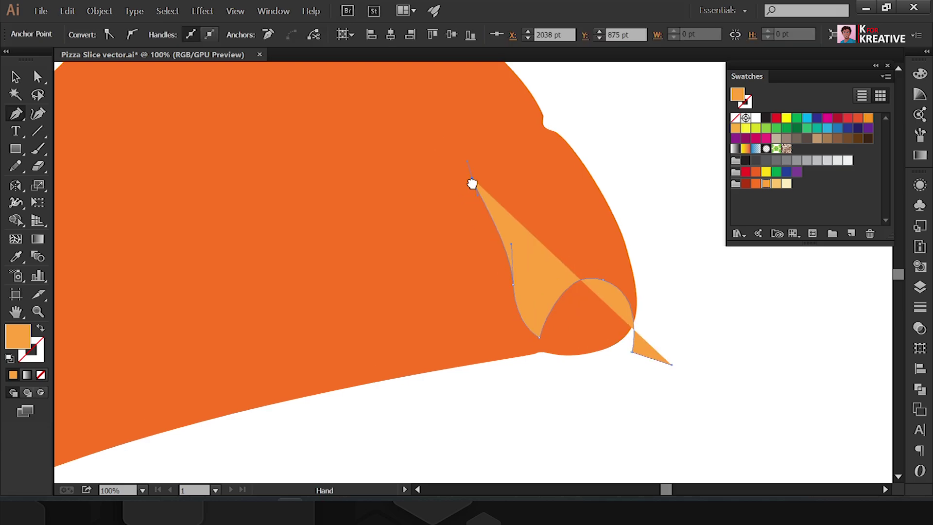
scroll(486, 233, up, 3)
click(294, 170)
Step: Curve the crust band over the slice's top edge and close it at the right end
drag(292, 113, 312, 98)
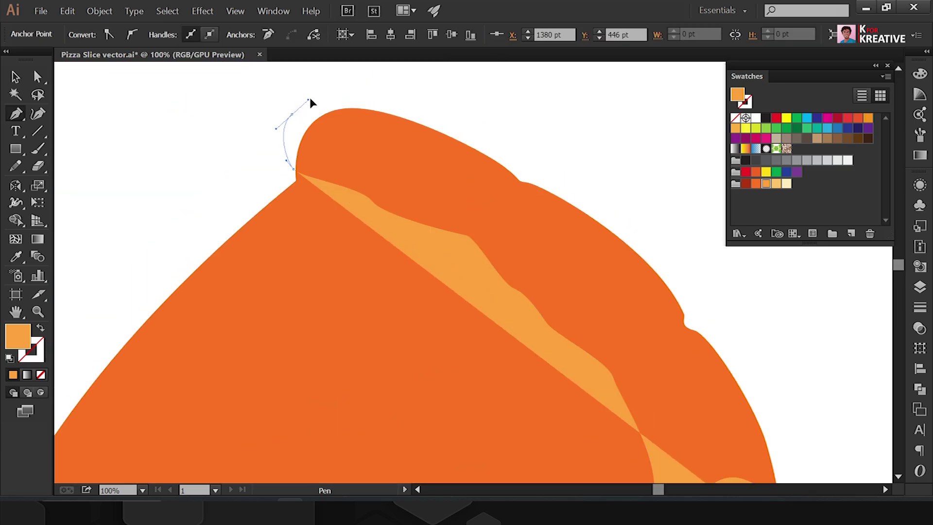
drag(358, 125, 386, 125)
click(452, 147)
click(514, 188)
drag(555, 205, 559, 212)
drag(631, 262, 651, 276)
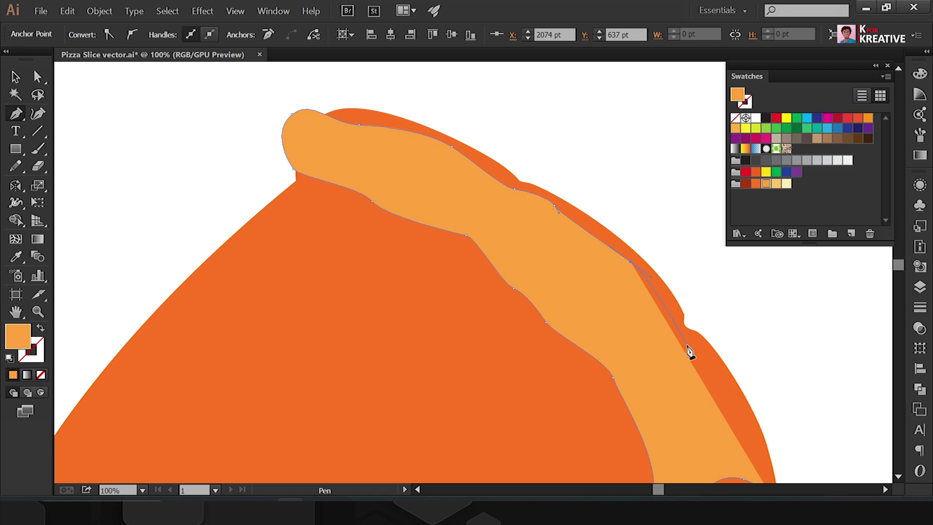
drag(711, 349, 570, 160)
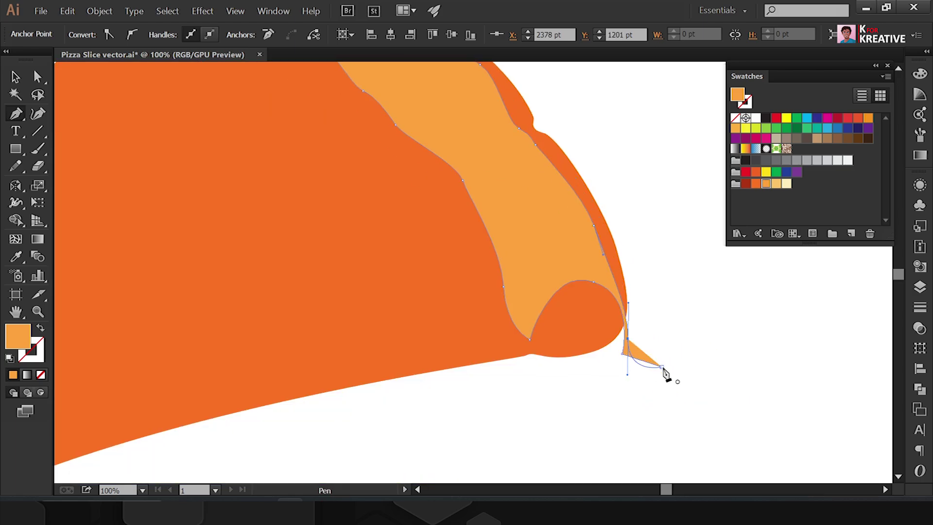
click(664, 368)
Step: Merge the slice and crust pieces into one shape with Shape Builder
key(ctrl+minus)
key(ctrl+a)
key(shift+m)
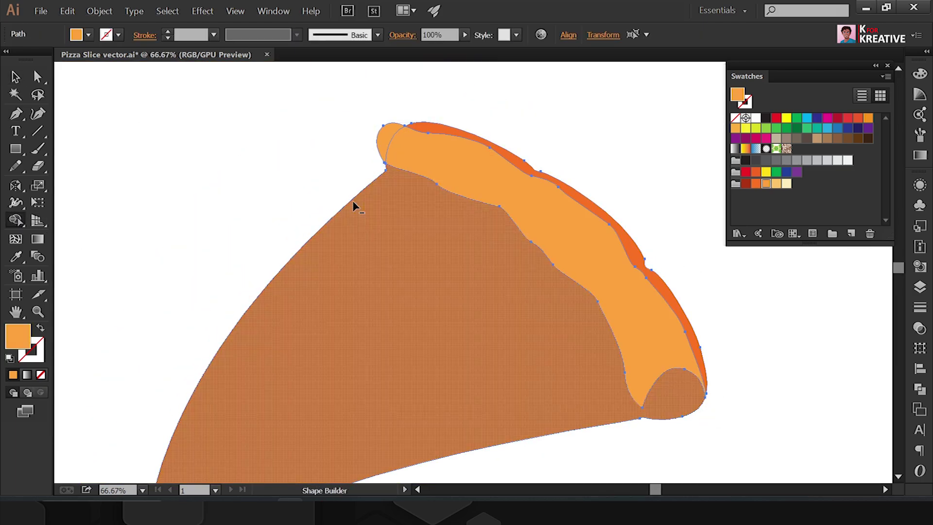
click(353, 207)
key(v)
Step: Pen-draw a dark-red shadow strip down along the crust's inner edge
key(p)
key(ctrl+plus)
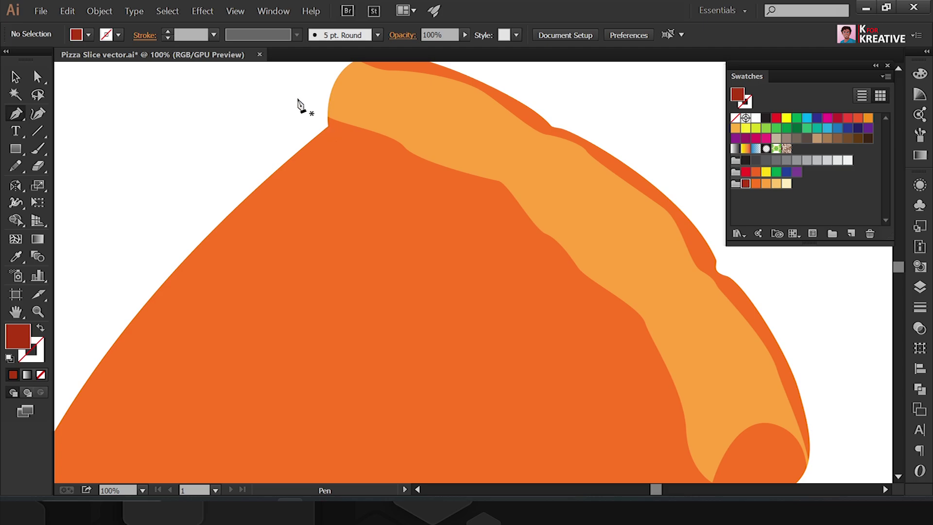
click(328, 126)
drag(548, 250, 446, 121)
click(497, 172)
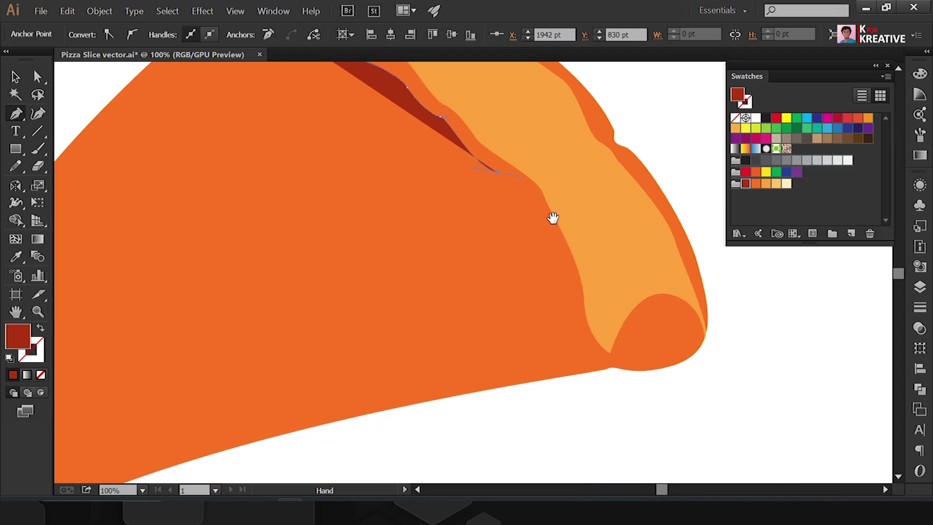
click(552, 251)
click(570, 268)
click(574, 293)
Step: Bring the shadow's inner edge back up to form a thin strip
click(596, 337)
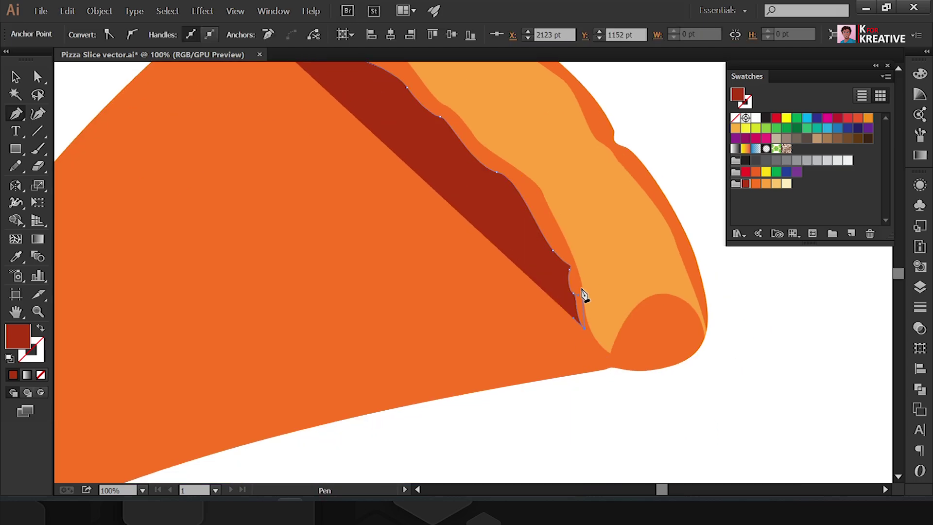
click(558, 243)
click(537, 200)
click(487, 161)
drag(454, 132, 549, 352)
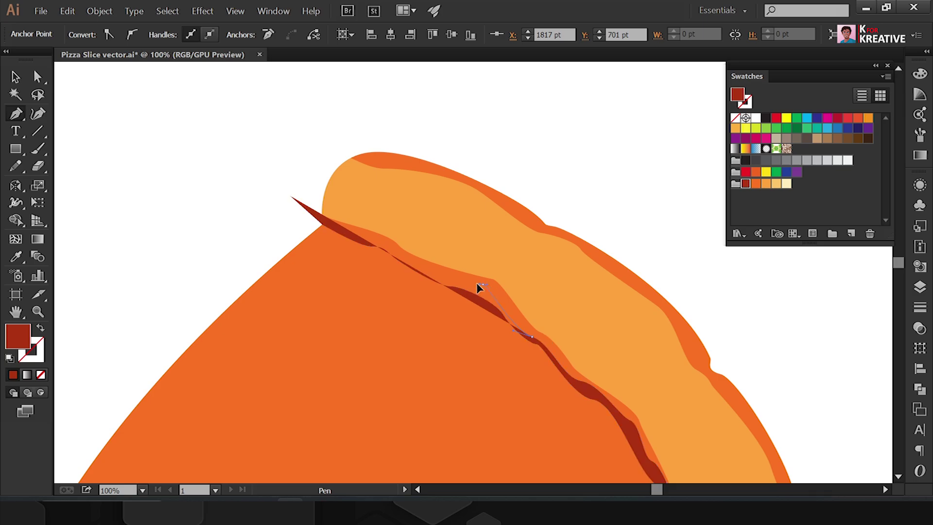
Step: Trim the shadow tip poking past the crust and pick the light yellow swatch
key(ctrl+minus)
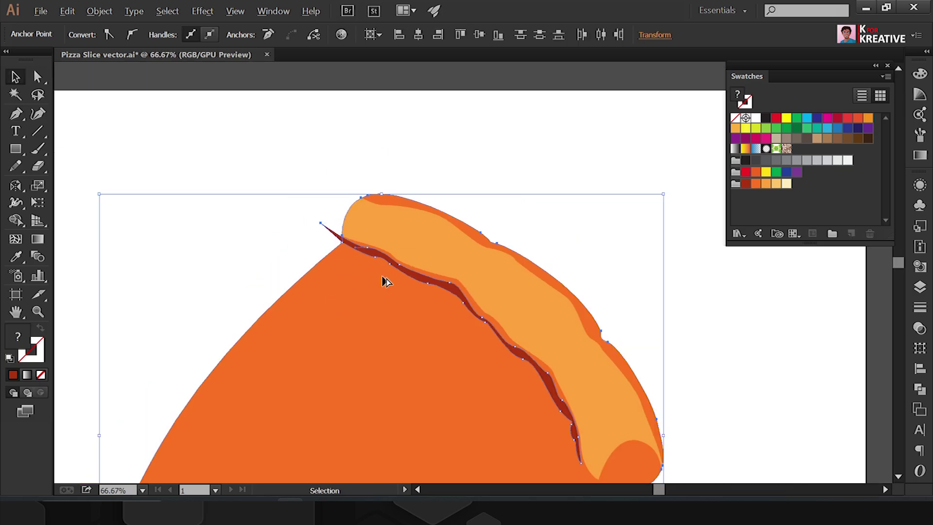
key(shift+m)
alt+click(339, 208)
key(ctrl+minus)
key(v)
click(665, 190)
key(ctrl+plus)
key(ctrl+plus)
click(776, 183)
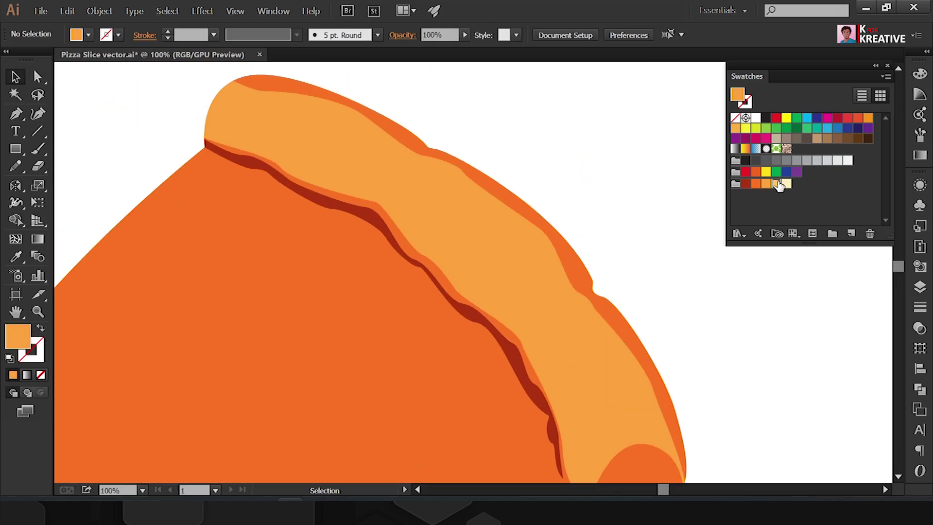
key(ctrl+minus)
Step: Pen-draw a pale-yellow highlight running down the crust
key(p)
click(364, 138)
click(403, 157)
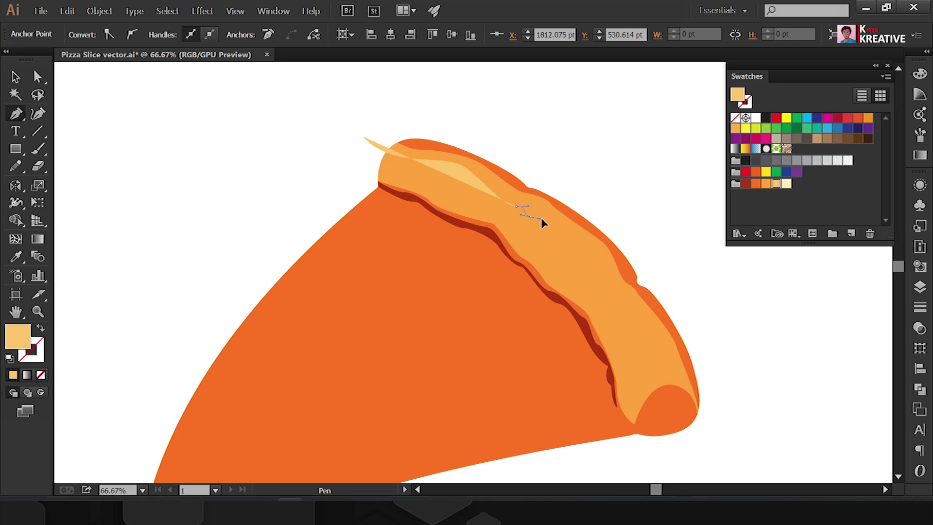
click(596, 262)
click(637, 317)
click(683, 403)
drag(669, 421, 635, 271)
Step: Finish the highlight's inner edge back up the crust and deselect it
mouse_move(597, 227)
mouse_down()
mouse_move(599, 207)
mouse_move(561, 163)
mouse_up()
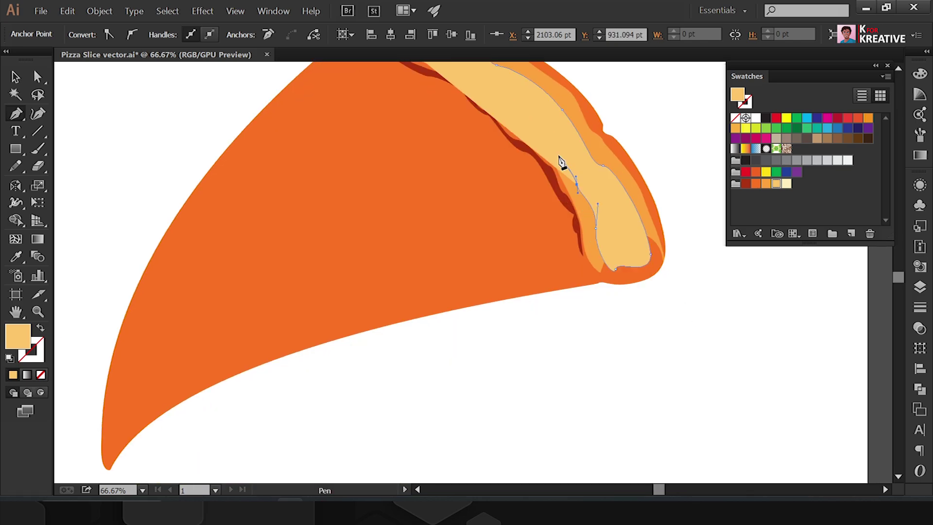
click(558, 154)
drag(494, 89, 577, 229)
click(607, 253)
click(550, 201)
drag(492, 183, 487, 173)
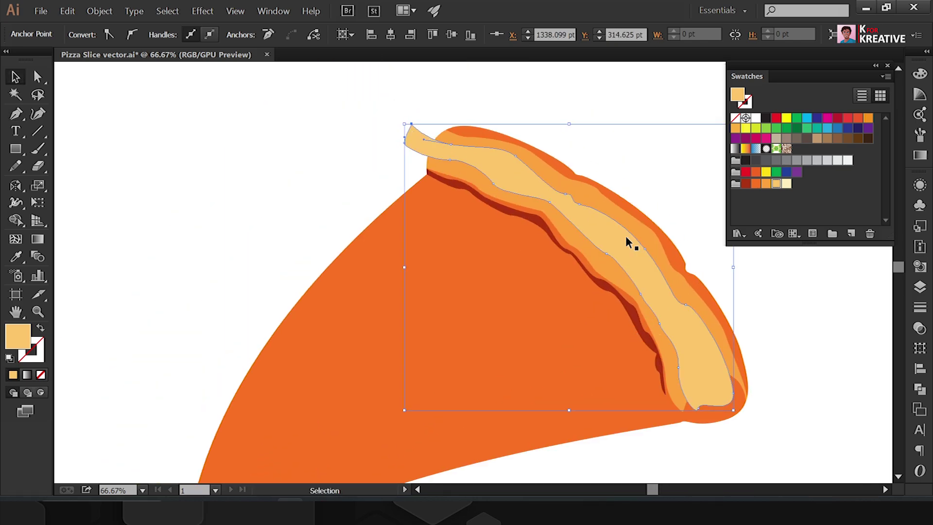
key(ctrl+shift+a)
Step: Check the slice's bottom-tip anchor with Direct Selection, then deselect
key(ctrl+minus)
key(ctrl+minus)
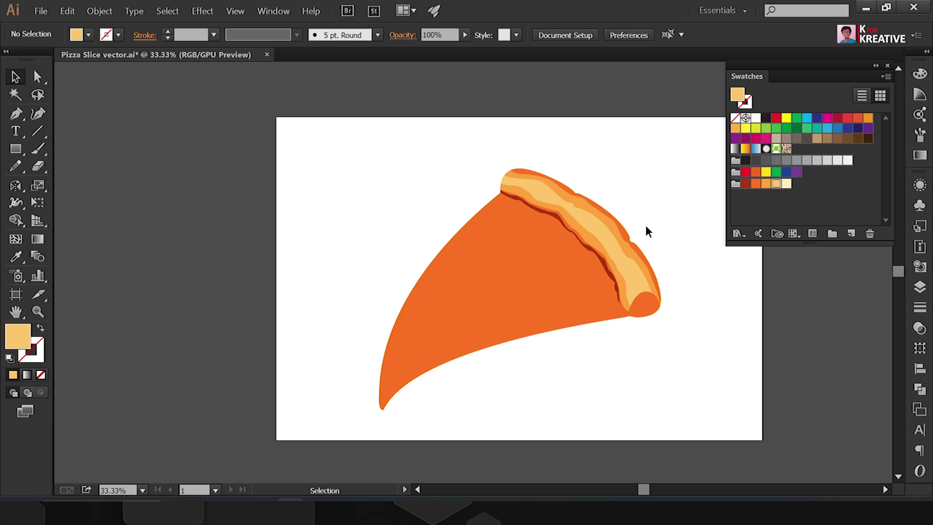
key(a)
click(382, 405)
key(ctrl+shift+a)
key(v)
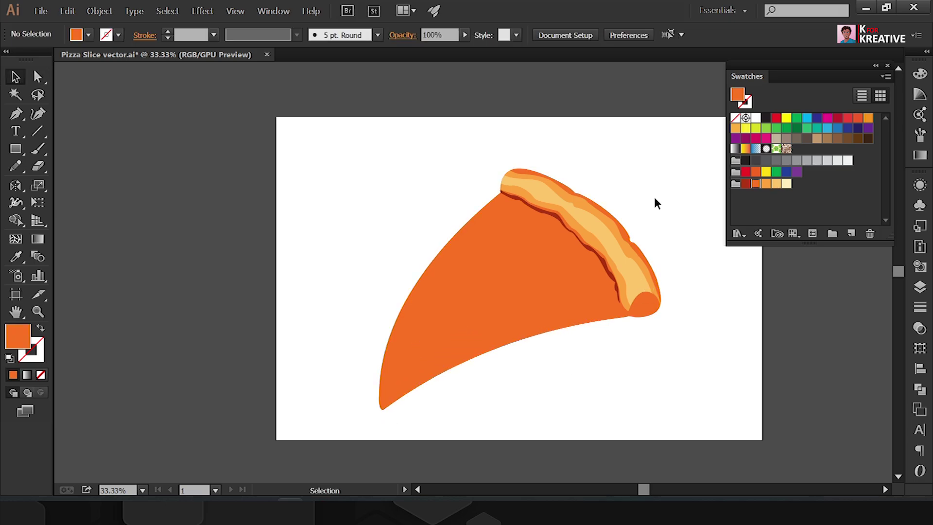
key(ctrl+plus)
Step: Draw a thin curved orange accent streak on the crust
key(ctrl+plus)
key(p)
drag(562, 258, 573, 263)
drag(589, 324, 595, 325)
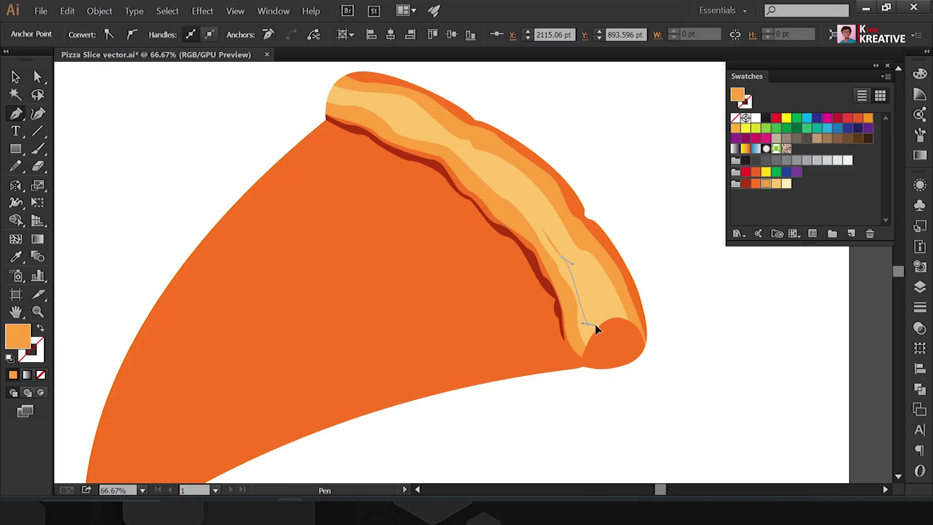
drag(547, 235, 651, 368)
key(ctrl+plus)
key(ctrl+plus)
click(491, 251)
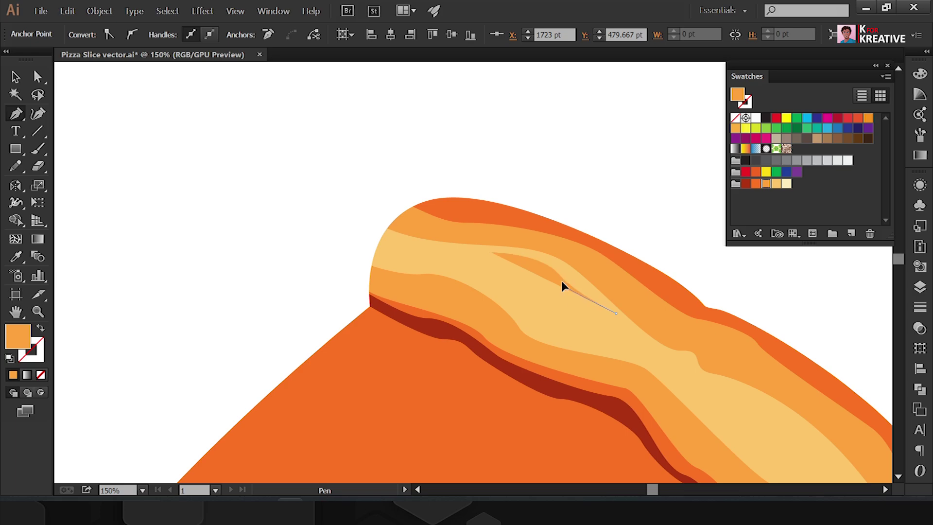
click(490, 253)
key(ctrl+minus)
Step: Refine the anchors of the wavy dark-red edge path along the crust
key(v)
key(ctrl+shift+a)
key(a)
click(637, 310)
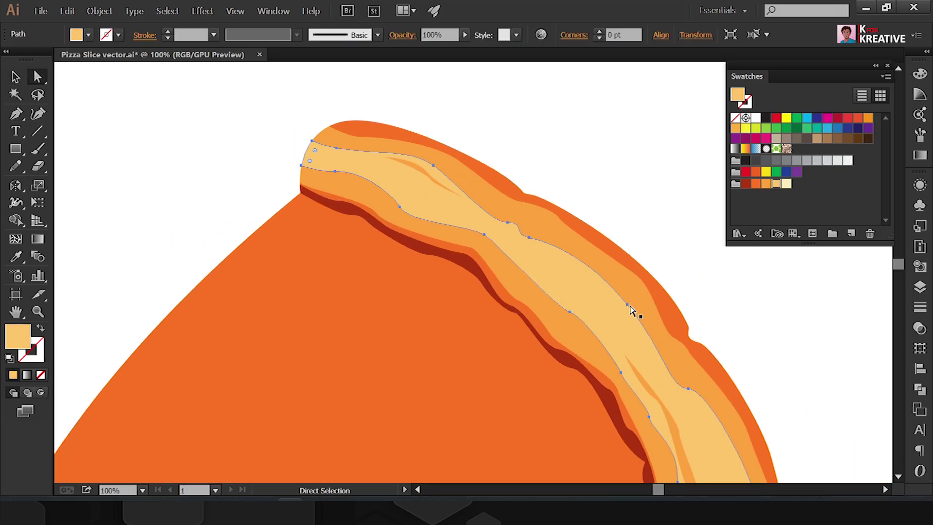
key(ctrl+minus)
key(ctrl+shift+a)
key(ctrl+plus)
key(ctrl+plus)
key(ctrl+plus)
click(507, 258)
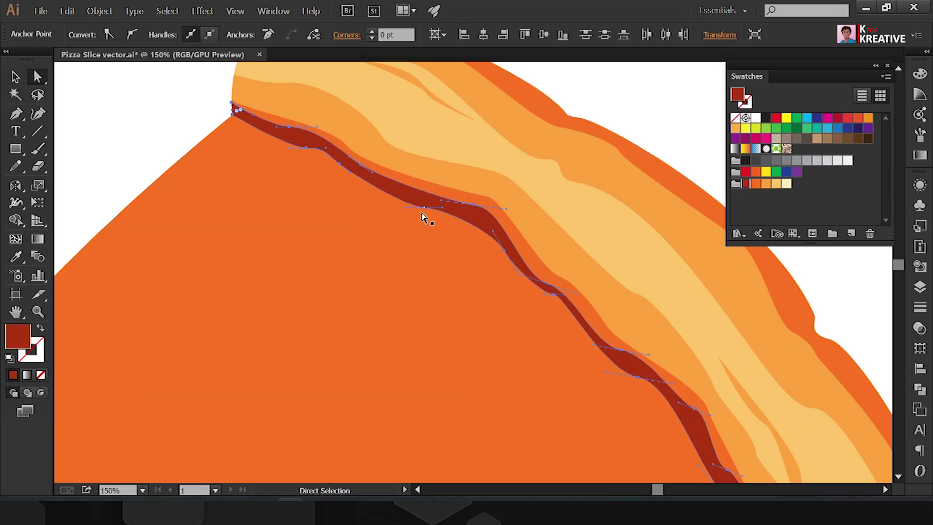
scroll(544, 298, down, 5)
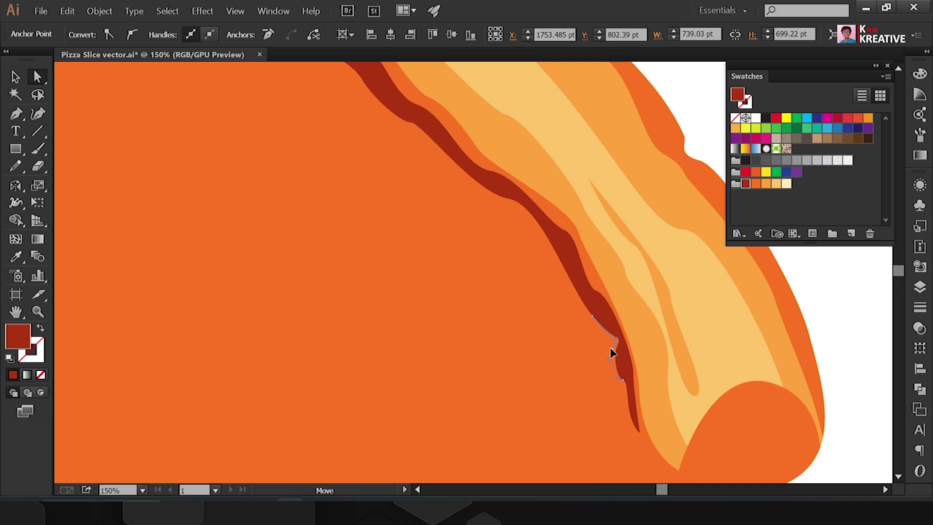
key(ctrl+shift+a)
key(ctrl+minus)
Step: Pick light orange and start a new shape at the crust tip
click(766, 184)
key(ctrl+plus)
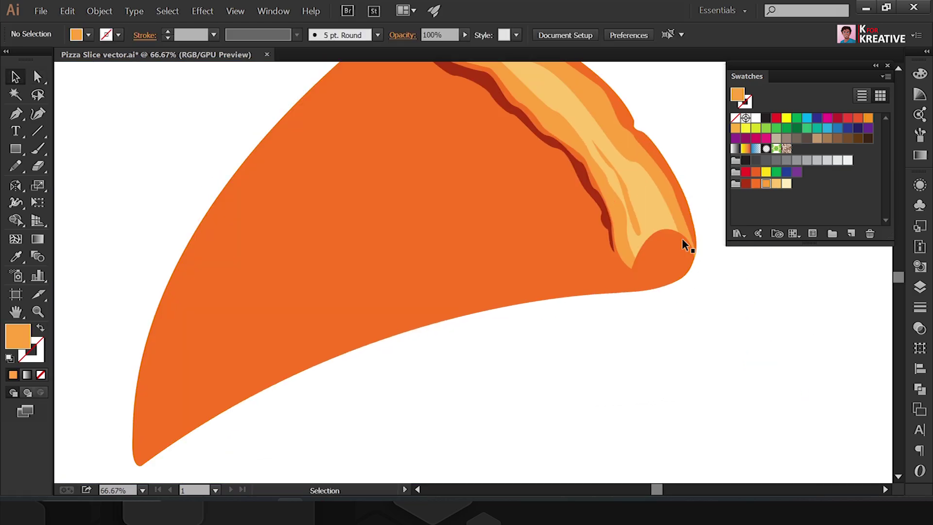
key(p)
click(620, 261)
Step: Draw the light-orange band along the slice's lower edge and close it at the crust
key(ctrl+minus)
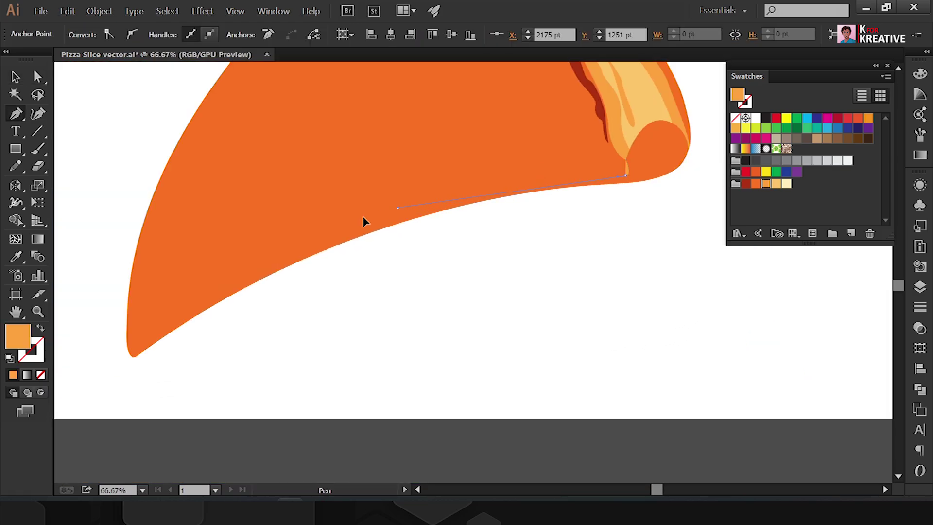
drag(130, 384, 129, 390)
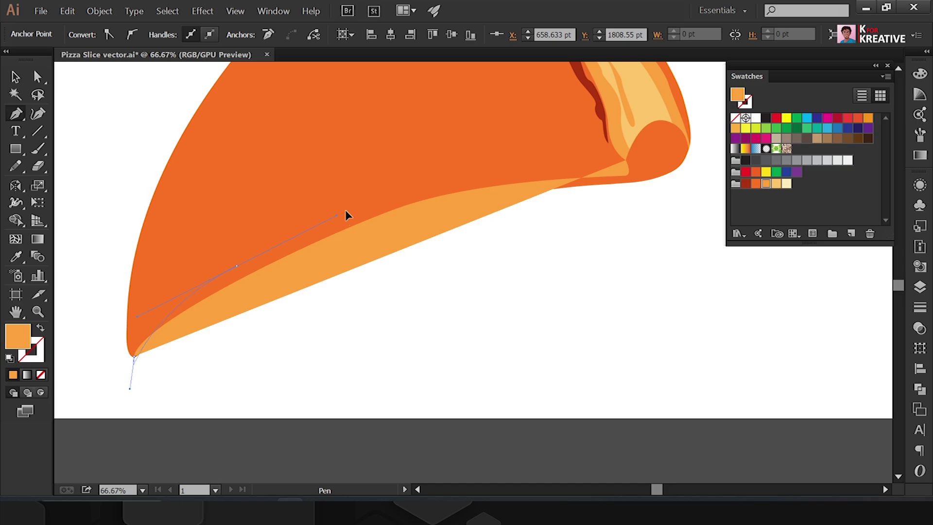
drag(346, 215, 372, 200)
drag(489, 174, 515, 177)
click(623, 162)
key(v)
click(523, 278)
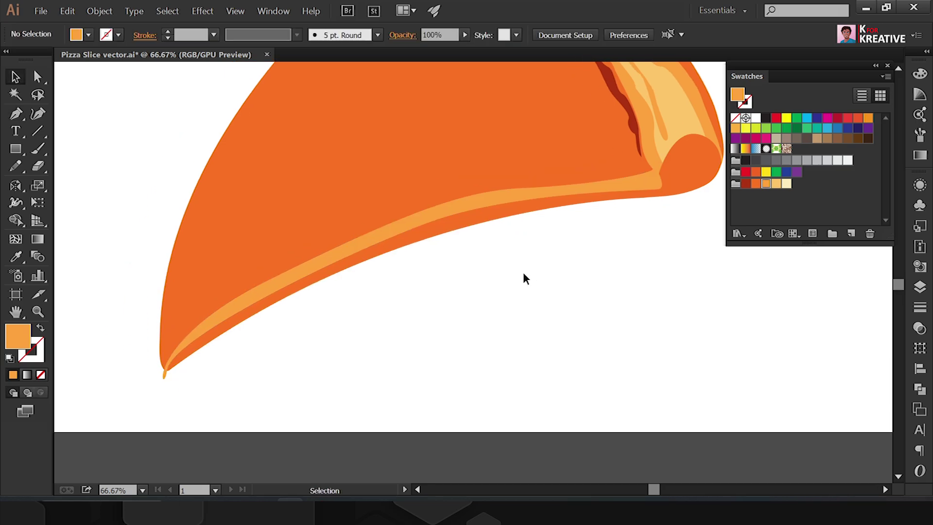
Step: Adjust the light-orange band's anchors with Direct Selection
key(a)
drag(146, 350, 219, 411)
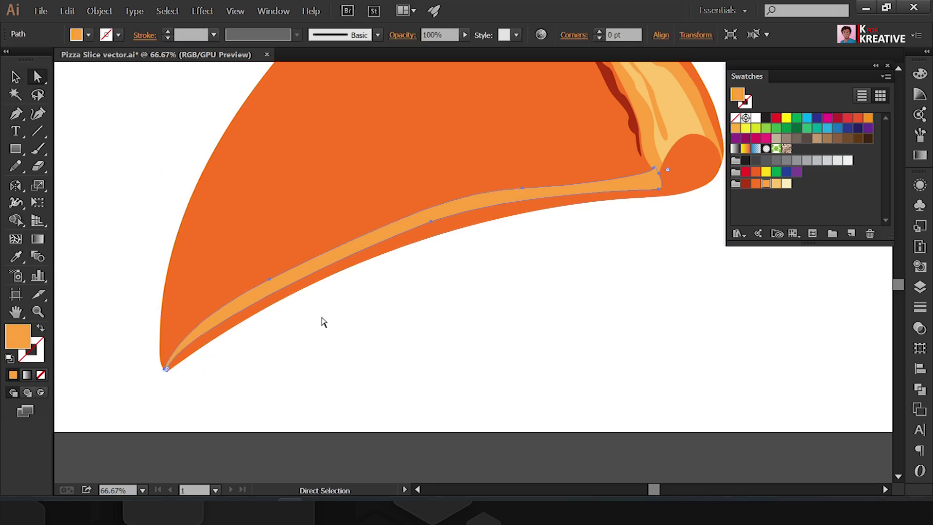
click(431, 224)
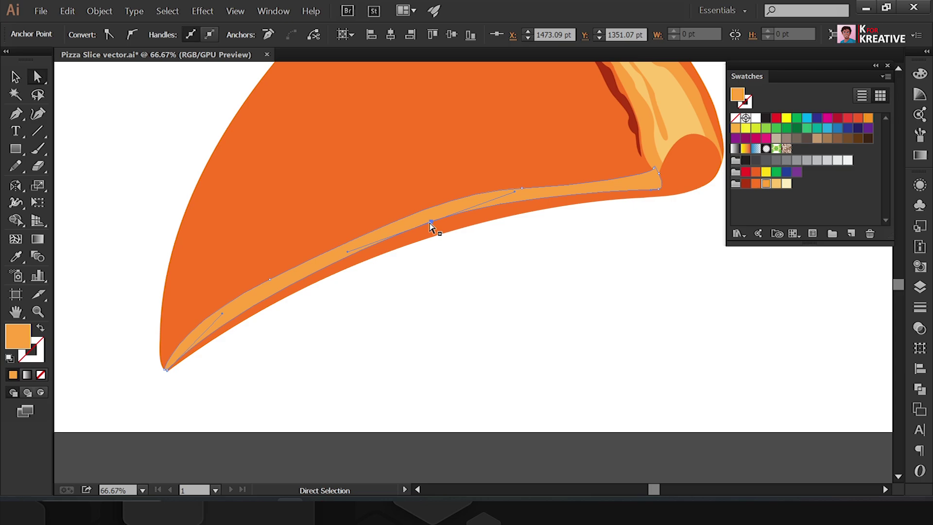
click(271, 282)
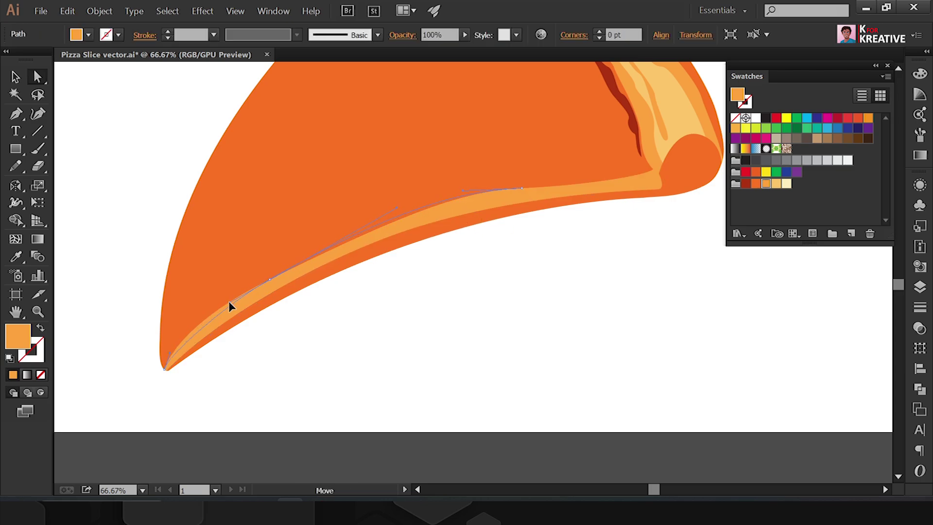
click(521, 187)
Step: Sample pale yellow from the crust and start a cheese path at the slice's upper corner
click(585, 255)
key(ctrl+minus)
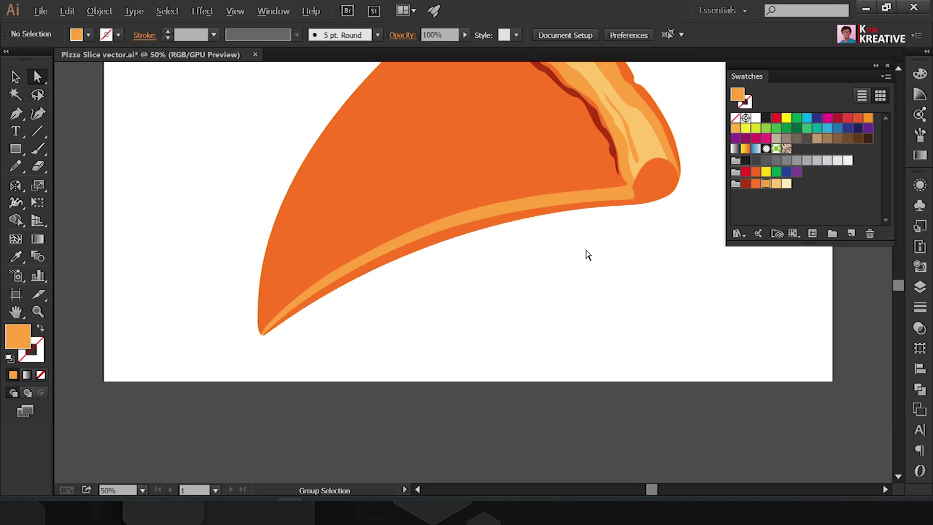
key(i)
click(684, 184)
key(p)
click(426, 91)
Step: Trace the pale cheese outline along the crust edge and across the lower band
click(479, 121)
click(502, 135)
click(516, 138)
click(520, 158)
click(531, 160)
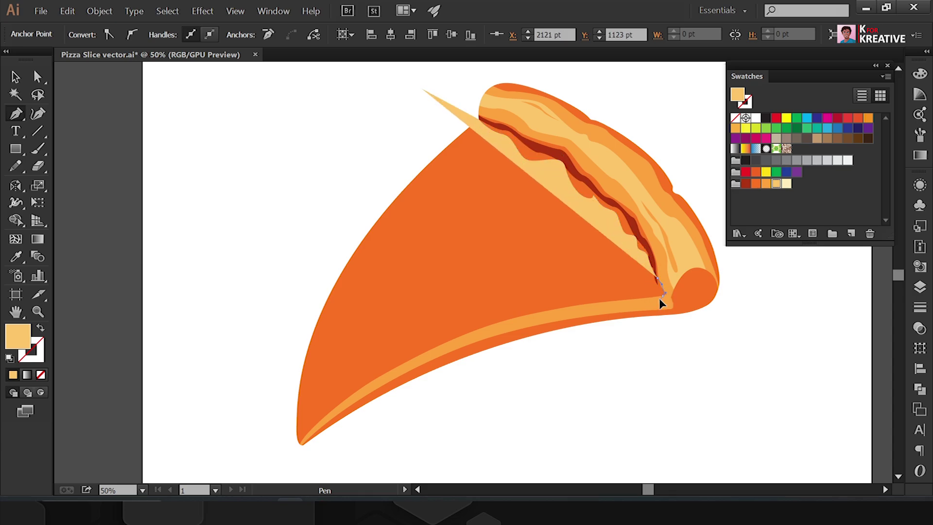
drag(598, 306, 582, 301)
drag(512, 322, 501, 323)
Step: Curve the cheese edge up the slice's left side, finish and deselect it, then pick a dark olive fill
drag(358, 401, 367, 314)
drag(220, 259, 258, 187)
drag(339, 61, 339, 205)
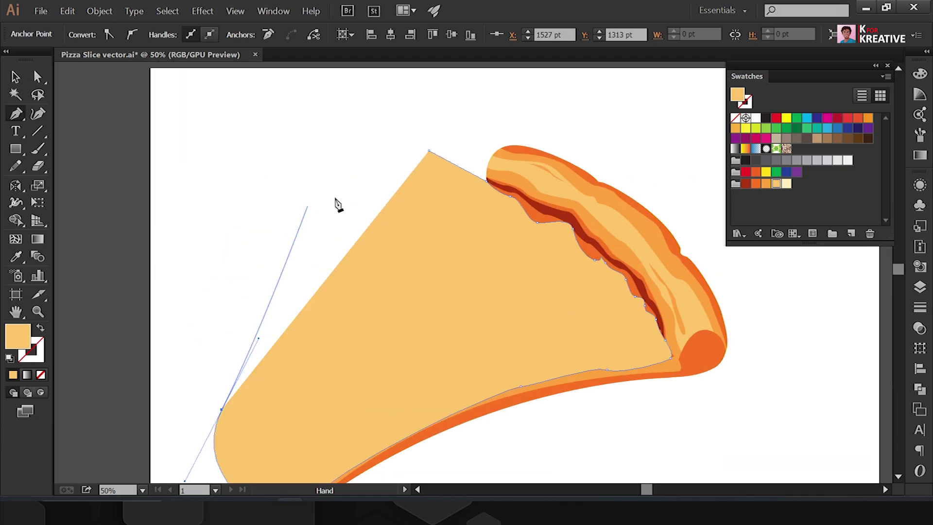
key(Escape)
key(v)
click(366, 188)
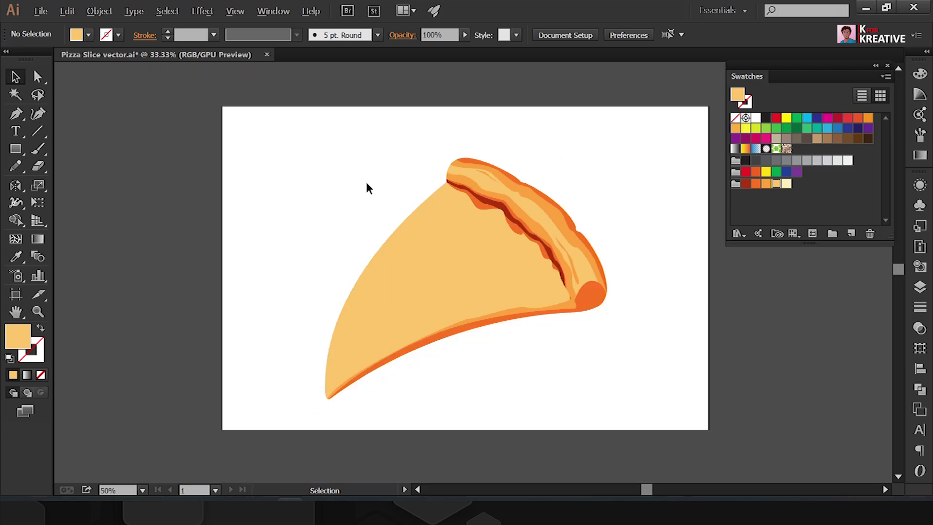
click(817, 183)
scroll(428, 244, up, 3)
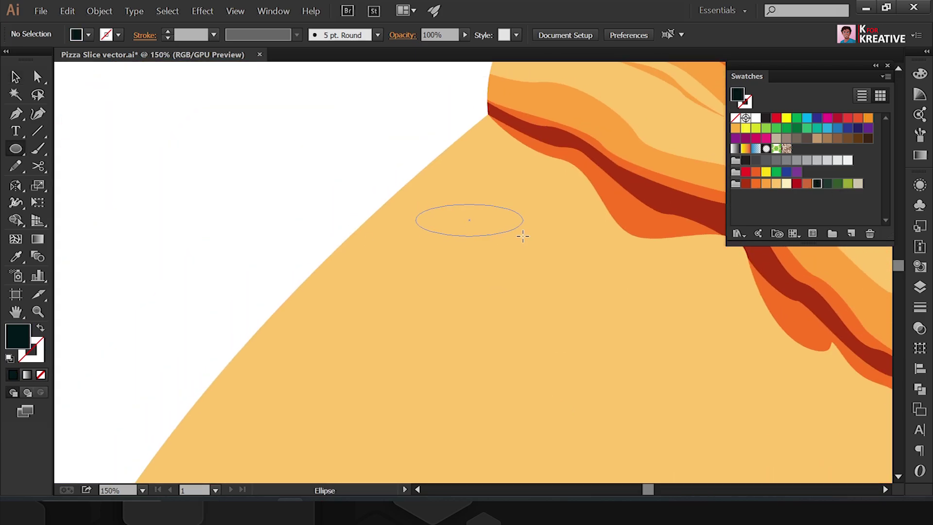
Step: Draw a flat olive ellipse, copy it slightly lower, and centre a smaller copy inside the top one
drag(523, 236, 524, 261)
key(v)
scroll(489, 209, up, 1)
drag(458, 274, 459, 274)
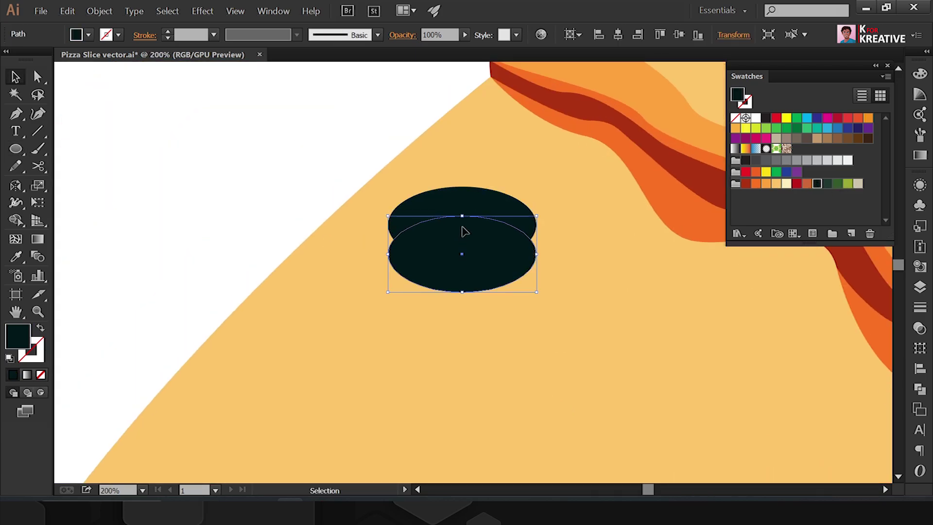
shift+click(471, 208)
drag(475, 198, 475, 194)
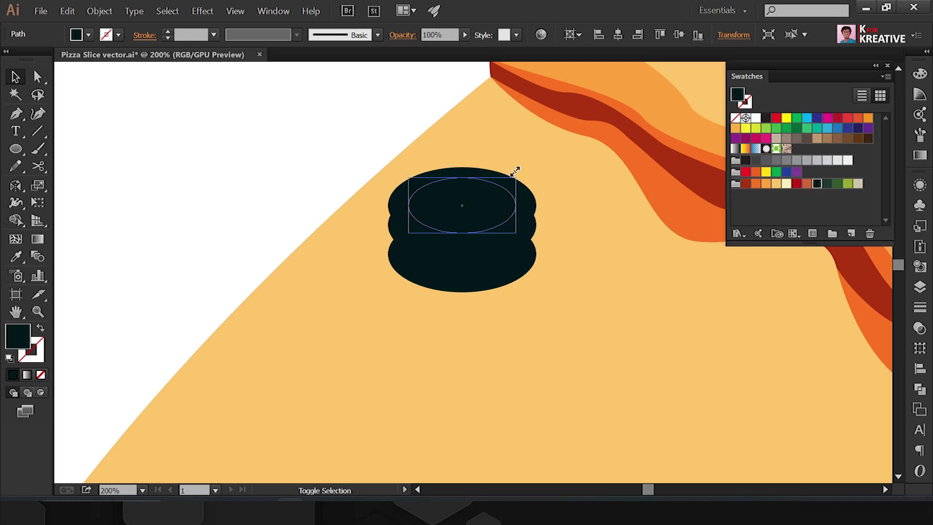
drag(536, 186, 513, 204)
Step: Delete the lower ellipse's top anchor and close the open half-ellipse with the Pen
key(a)
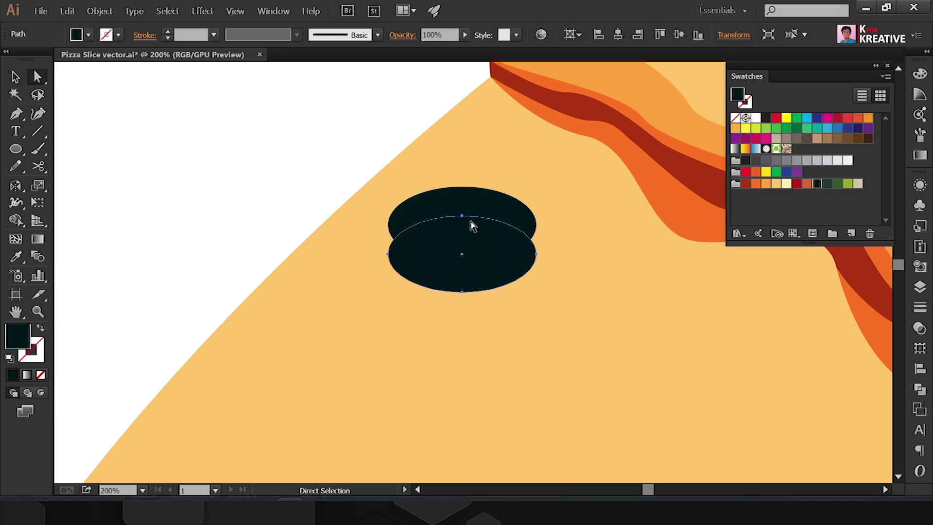
click(462, 216)
key(Delete)
key(p)
scroll(390, 254, up, 2)
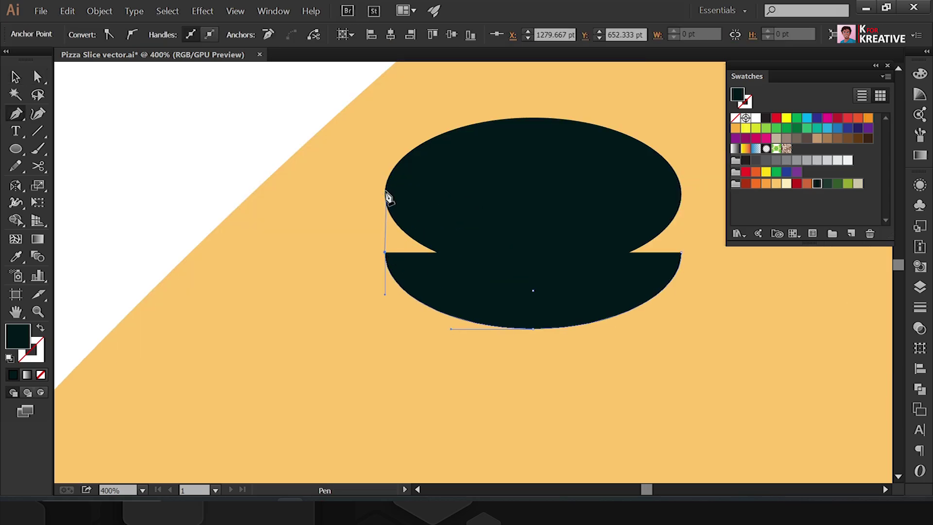
click(682, 252)
key(v)
click(555, 183)
Step: Select all olive parts and knock the inner ellipse out as a hole with Shape Builder
key(ctrl+minus)
key(ctrl+a)
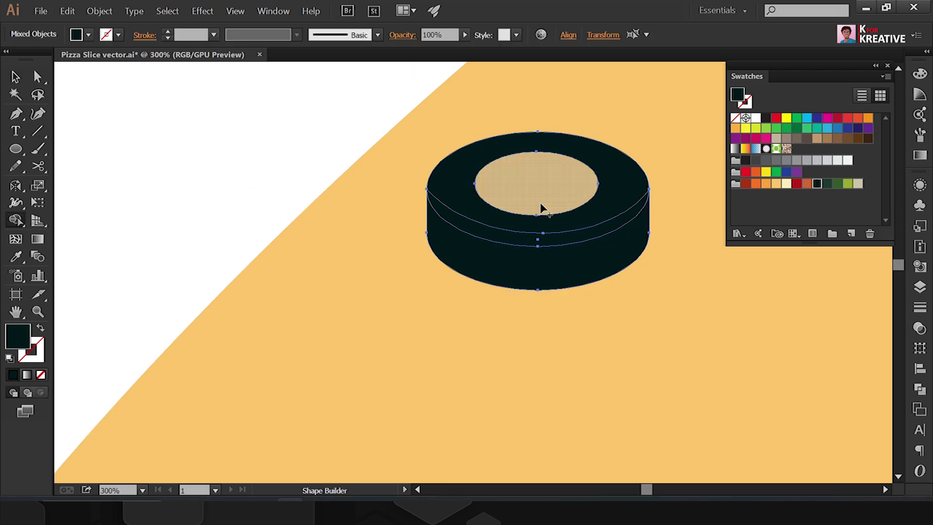
alt+click(542, 207)
key(v)
key(ctrl+plus)
Step: Flip the upper crescent, shrink it, and fill the inner face teal
click(533, 214)
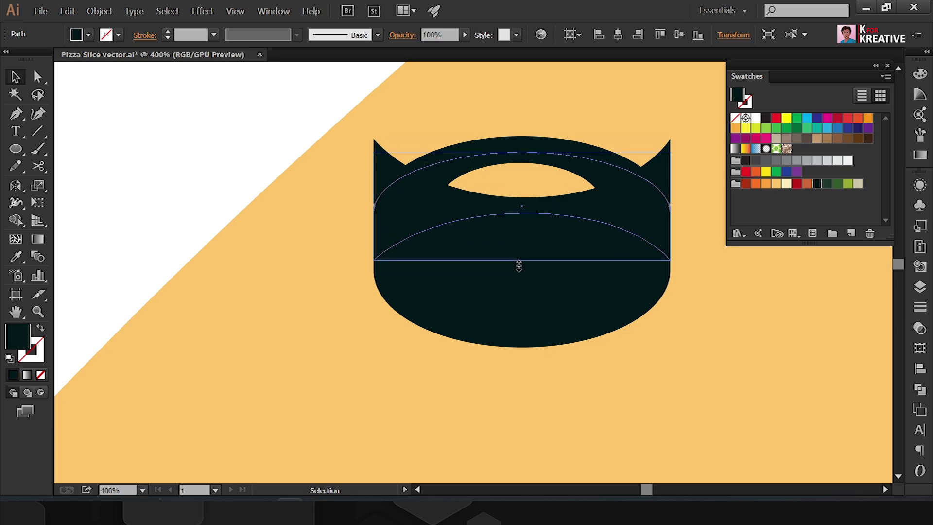
drag(522, 274, 521, 139)
drag(670, 138, 635, 154)
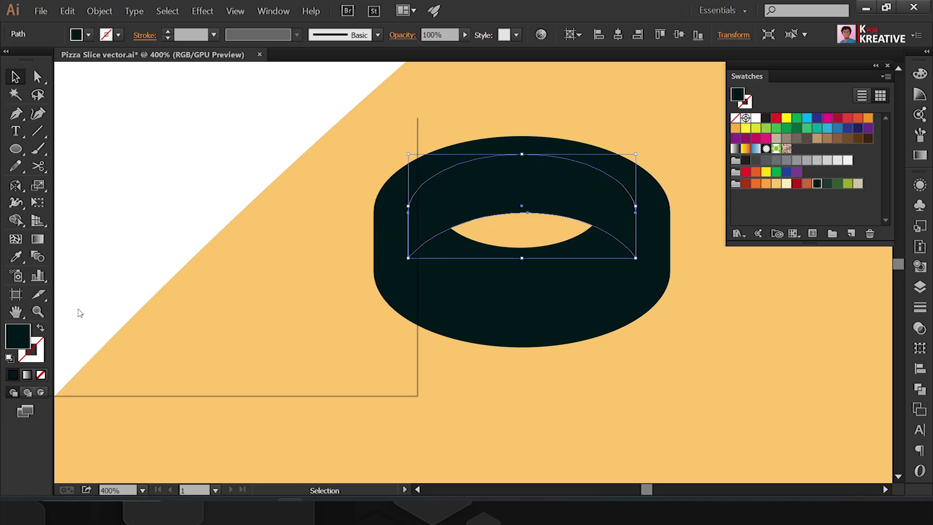
double_click(17, 336)
click(203, 325)
key(Return)
Step: Pen-draw a new curved top face across the olive
click(331, 198)
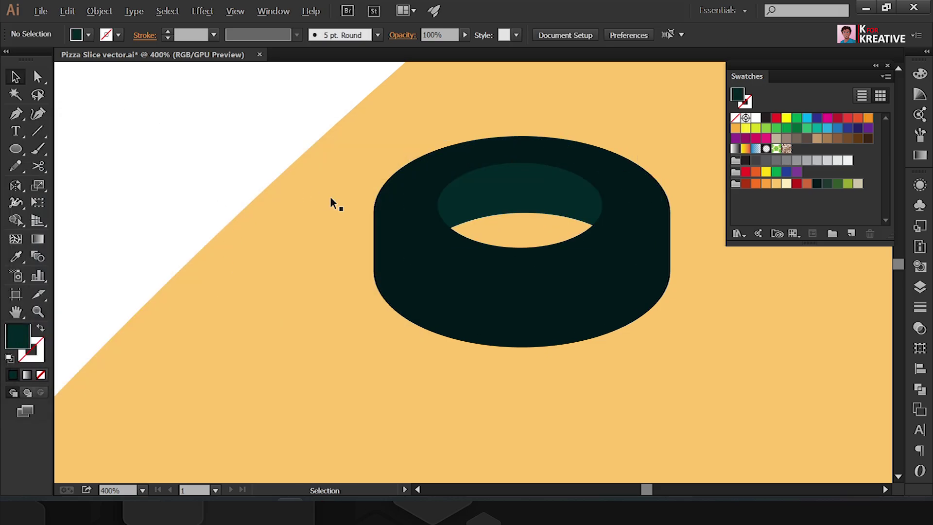
scroll(437, 218, right, 2)
click(581, 243)
key(p)
click(449, 200)
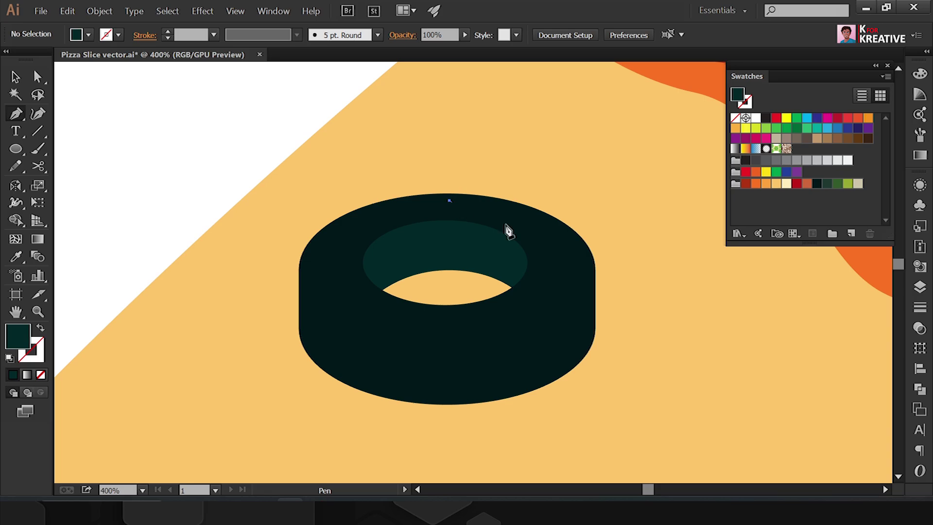
drag(573, 246, 583, 285)
drag(445, 325, 386, 332)
drag(318, 246, 340, 215)
click(450, 200)
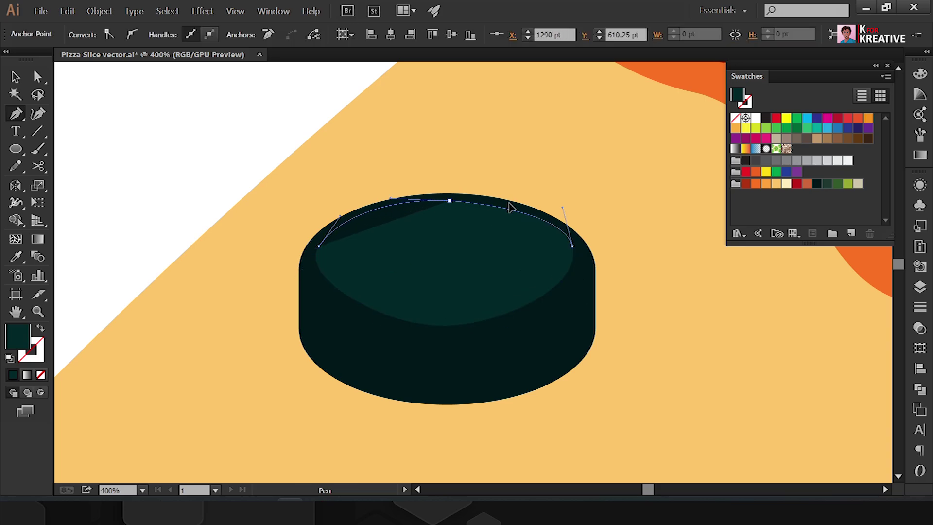
Step: Raise the top face's bottom point and combine it with an inner ellipse into a compound-path ring
key(a)
drag(445, 325, 442, 321)
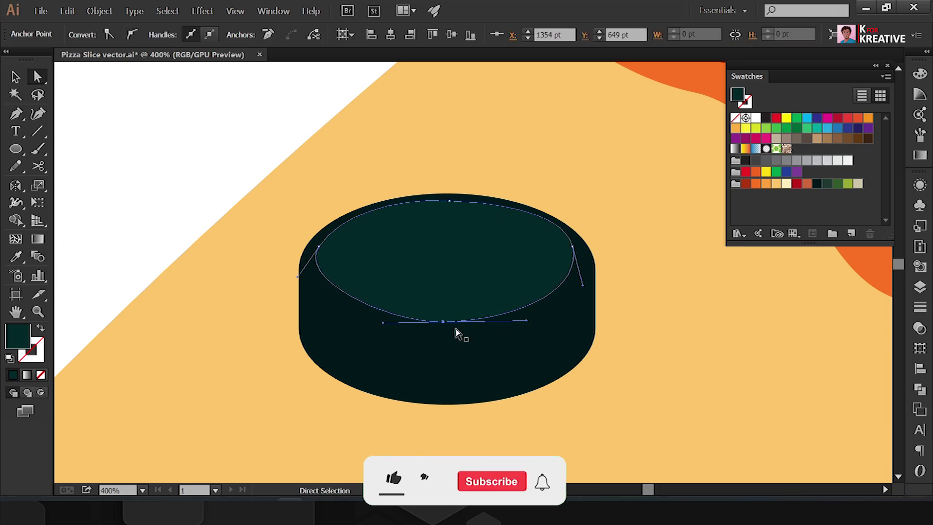
key(v)
key(ctrl+shift+a)
click(461, 246)
drag(567, 219, 562, 249)
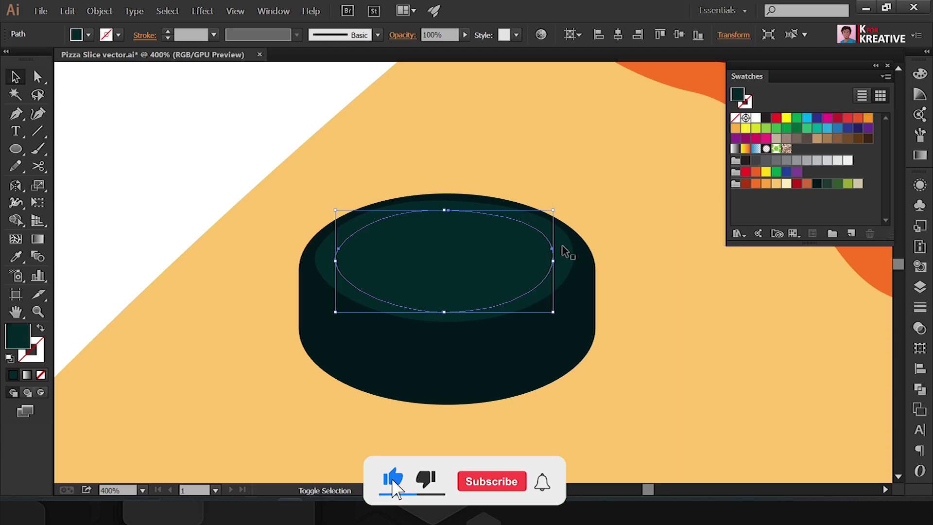
key(ctrl+8)
key(shift+m)
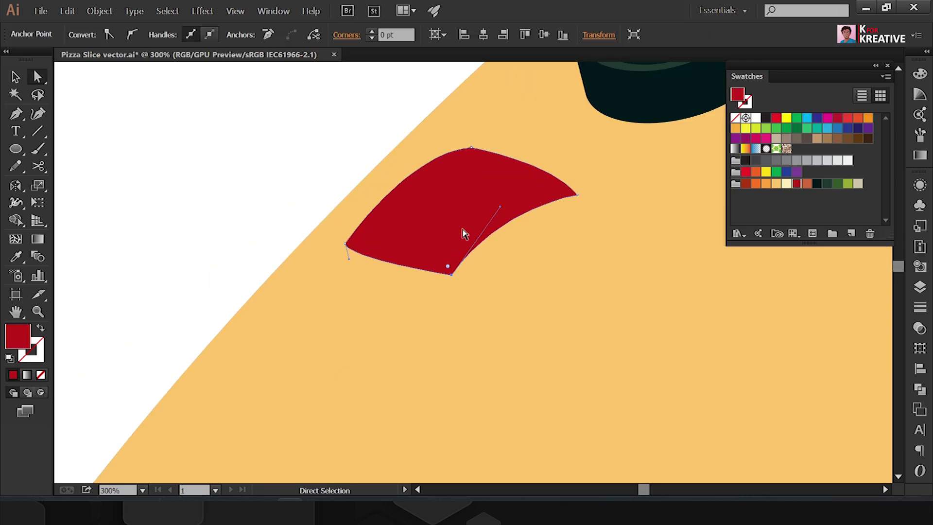
Step: Draw an orange side piece under the red topping and send it behind the red shape
key(ctrl+shift+a)
click(345, 244)
drag(356, 270, 365, 278)
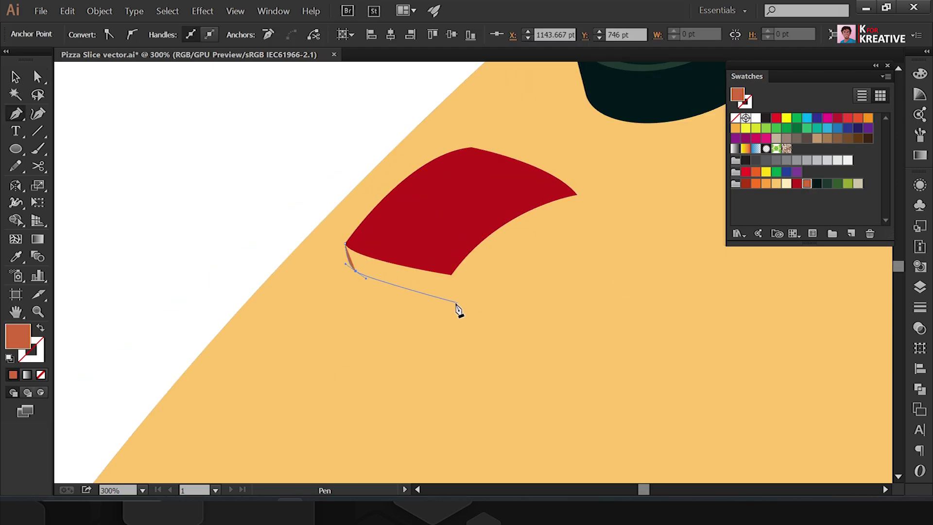
click(578, 195)
click(345, 244)
key(v)
right_click(432, 252)
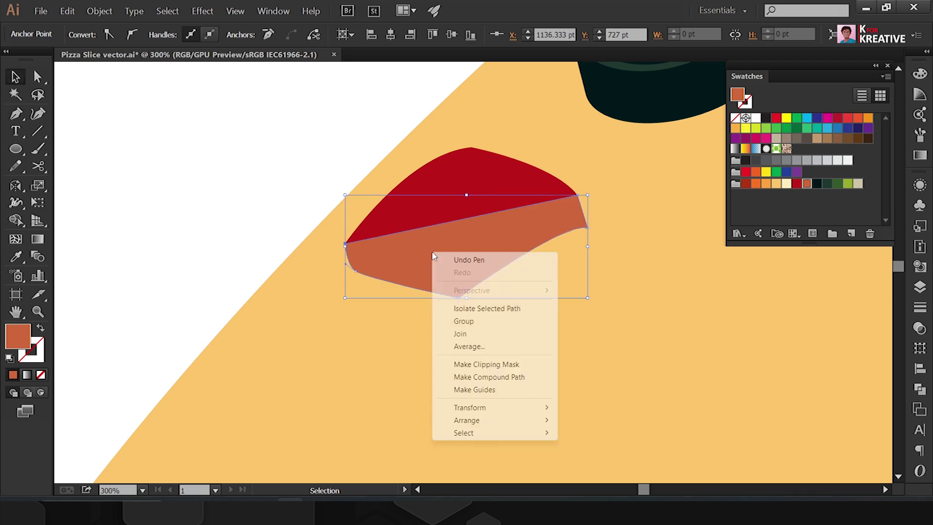
click(609, 445)
Step: Pen-draw a band shape along the topping's lower edge
key(ctrl+equal)
key(p)
click(167, 149)
click(245, 222)
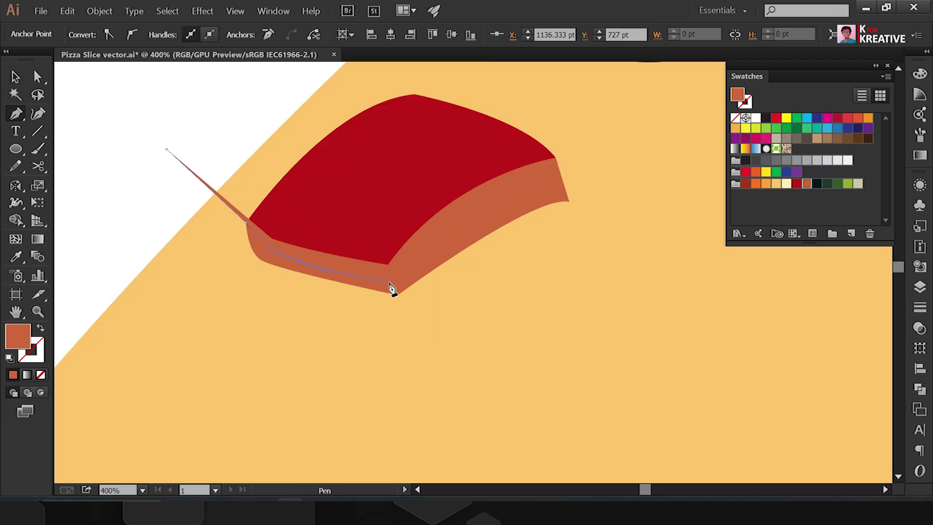
click(395, 282)
click(579, 175)
click(587, 106)
click(413, 84)
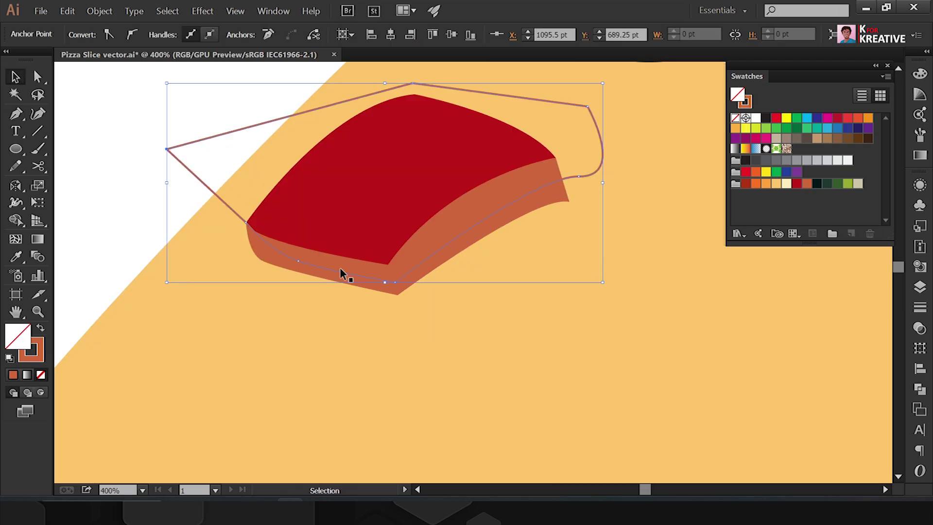
Step: Fill the band crimson and send it one layer backward behind the red face
key(i)
click(344, 271)
double_click(17, 336)
key(Escape)
key(v)
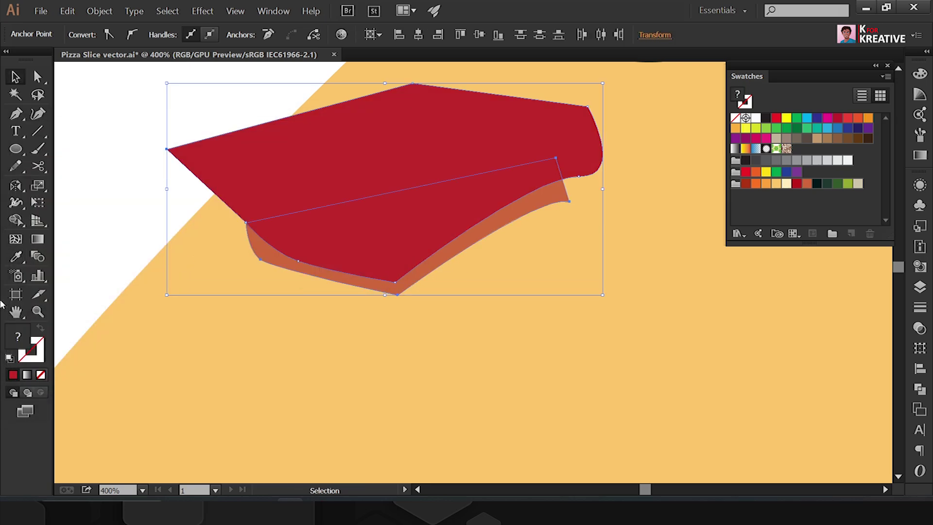
key(Delete)
click(366, 244)
right_click(366, 239)
click(554, 433)
Step: Select the whole red topping chunk and zoom out to the full slice
key(ctrl+minus)
click(436, 262)
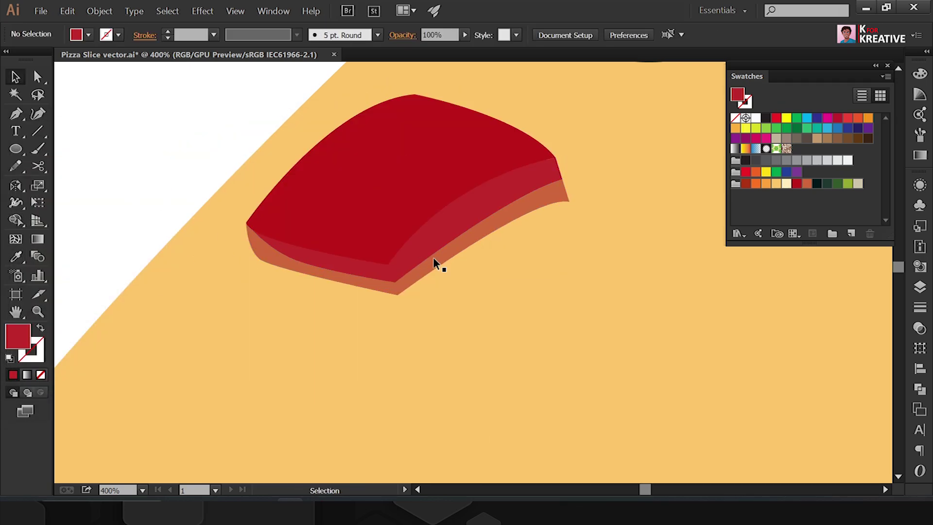
click(389, 186)
drag(214, 116, 470, 285)
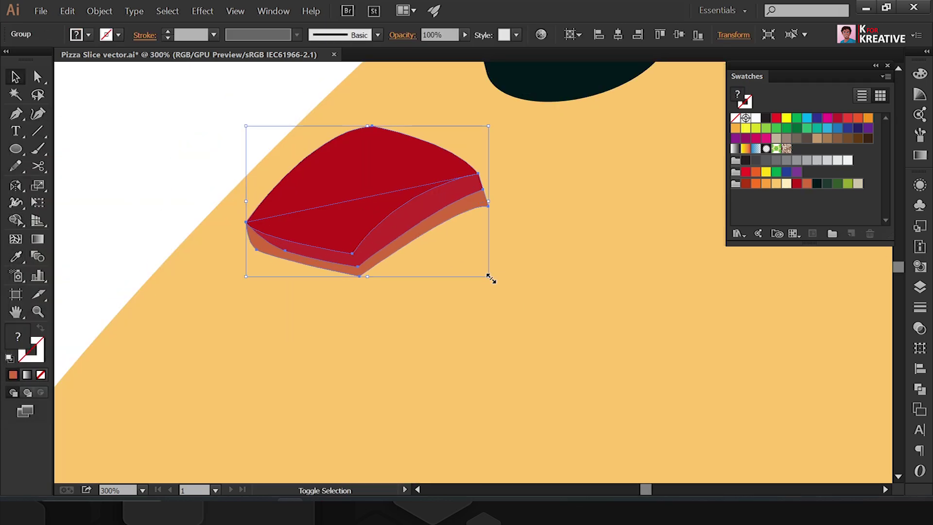
key(ctrl+minus)
key(ctrl+minus)
key(ctrl+minus)
key(ctrl+minus)
key(ctrl+minus)
key(ctrl+minus)
Step: Distort the copied topping chunk into a new angle with Free Transform
key(ctrl+plus)
key(ctrl+plus)
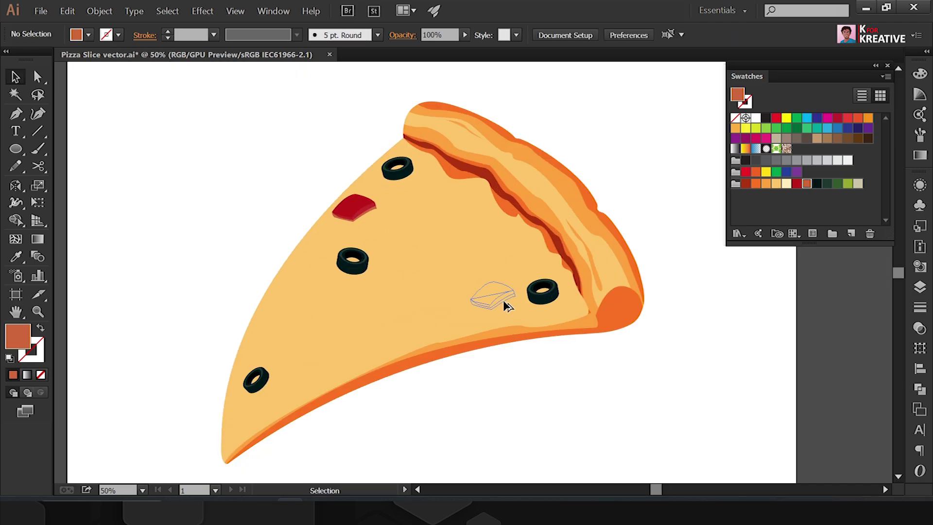
key(ctrl+plus)
key(ctrl+plus)
key(ctrl+plus)
key(e)
scroll(326, 223, down, 2)
drag(327, 222, 475, 229)
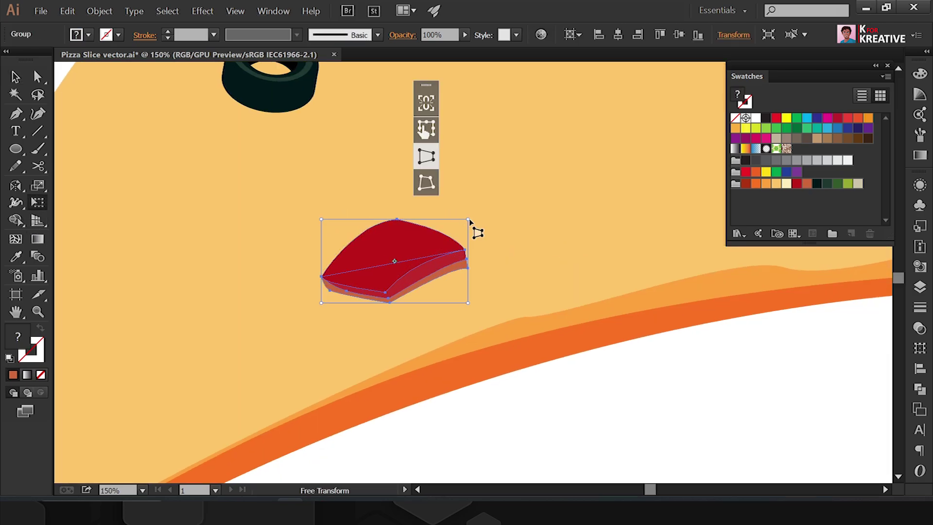
key(v)
Step: Reshape the copy's orange side by moving its corner and right-end anchors
key(a)
key(ctrl+plus)
click(492, 288)
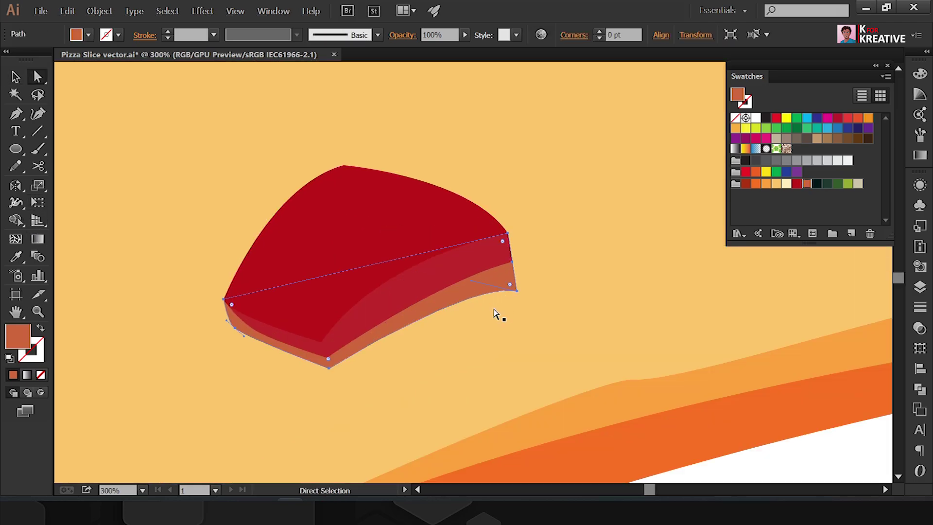
double_click(394, 304)
drag(345, 407, 302, 358)
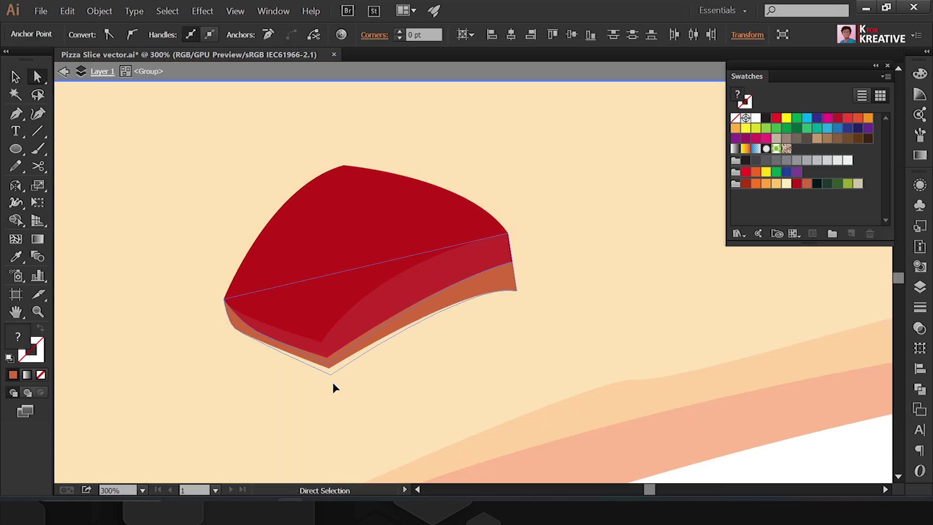
mouse_move(221, 327)
mouse_down()
mouse_move(247, 356)
mouse_move(235, 350)
mouse_up()
mouse_move(523, 308)
mouse_down()
mouse_move(538, 317)
mouse_move(448, 302)
mouse_move(436, 313)
mouse_move(444, 305)
mouse_up()
click(546, 275)
click(520, 296)
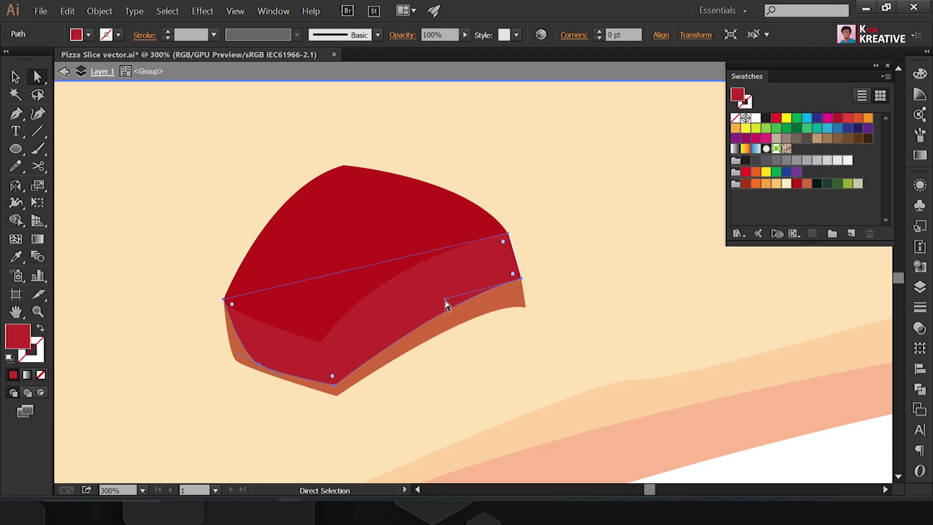
Step: Select another red topping chunk and prepare it for Free Transform distortion
key(ctrl+minus)
key(ctrl+minus)
key(ctrl+minus)
key(v)
scroll(527, 194, left, 2)
click(683, 203)
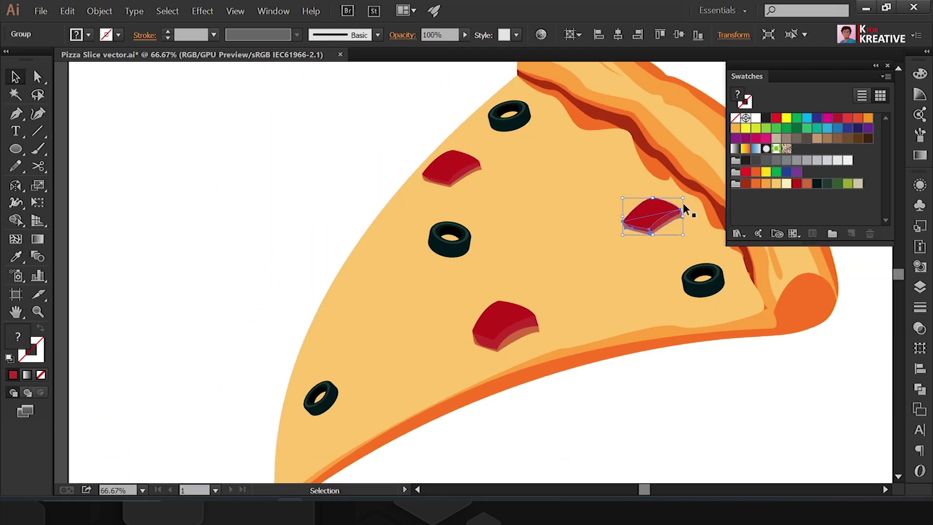
key(e)
key(ctrl+plus)
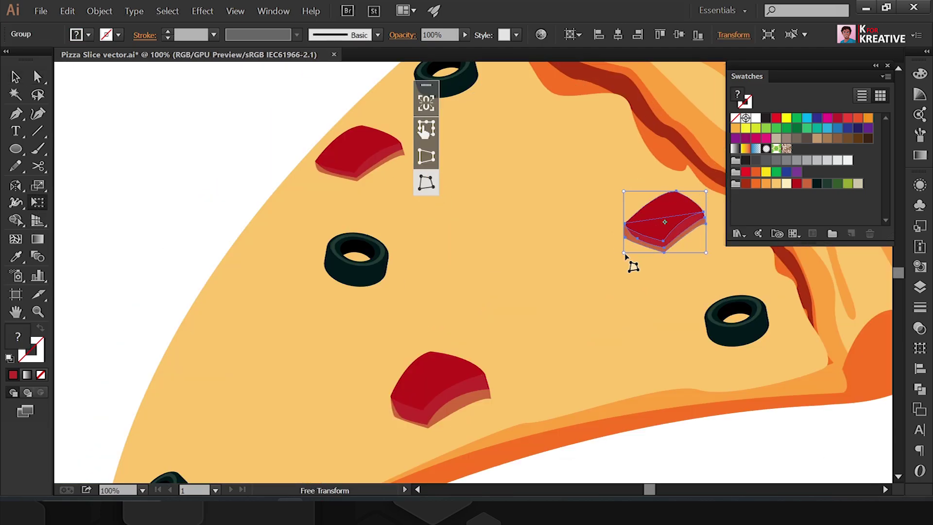
Step: Deselect the chunk and sample red as the new fill colour
key(ctrl+shift+a)
key(ctrl+minus)
key(i)
click(404, 282)
key(ctrl+plus)
key(ctrl+plus)
Step: Pen-draw a red pepperoni blob and pull its upper-right point to reshape it
key(p)
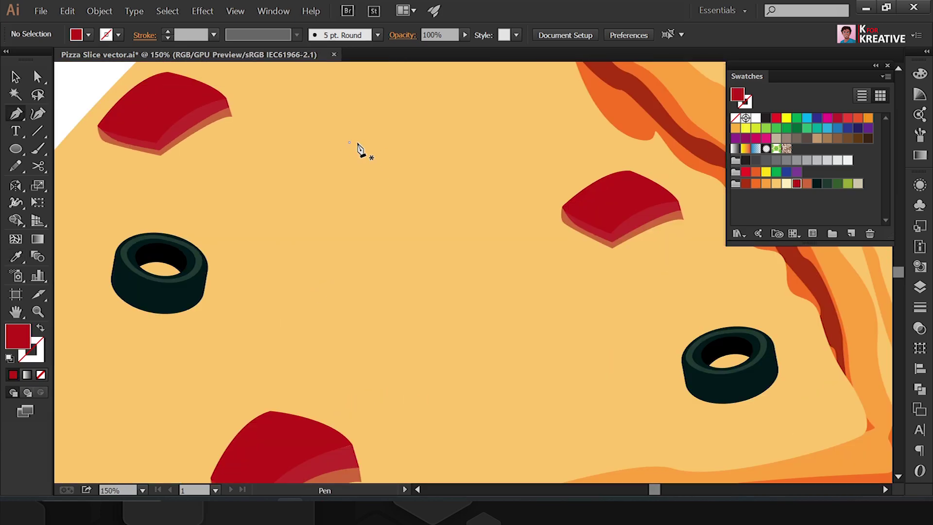
drag(445, 150, 470, 168)
drag(286, 211, 280, 179)
click(351, 143)
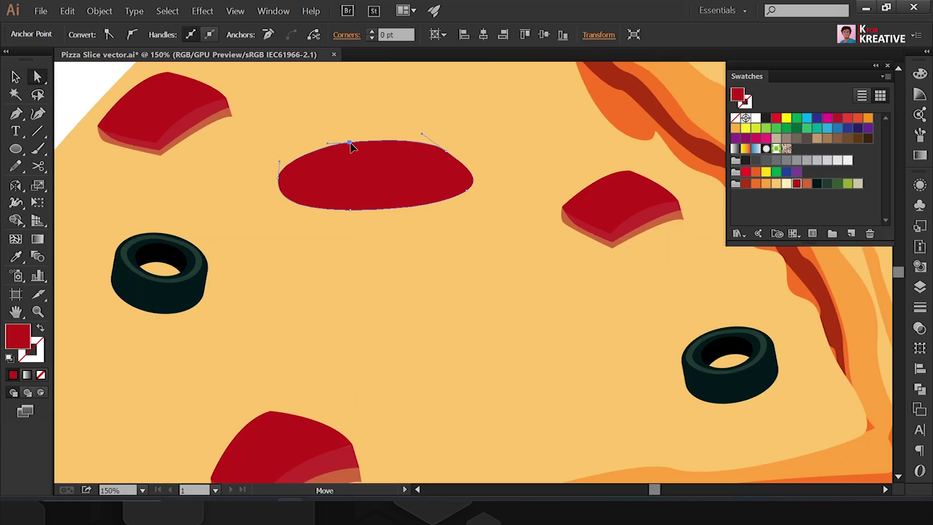
key(ctrl+plus)
key(ctrl+plus)
key(a)
drag(538, 197, 521, 191)
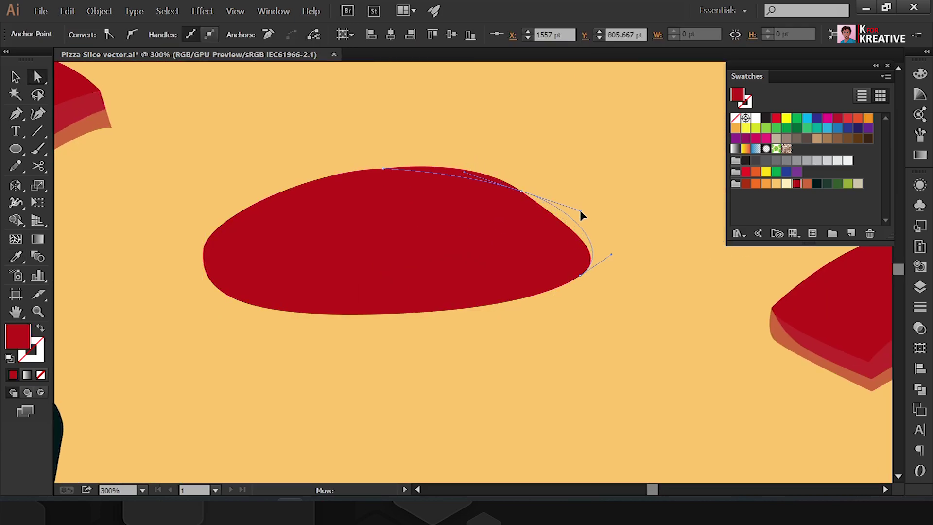
Step: Add a thin orange crescent rim highlight along the pepperoni's left edge
double_click(18, 335)
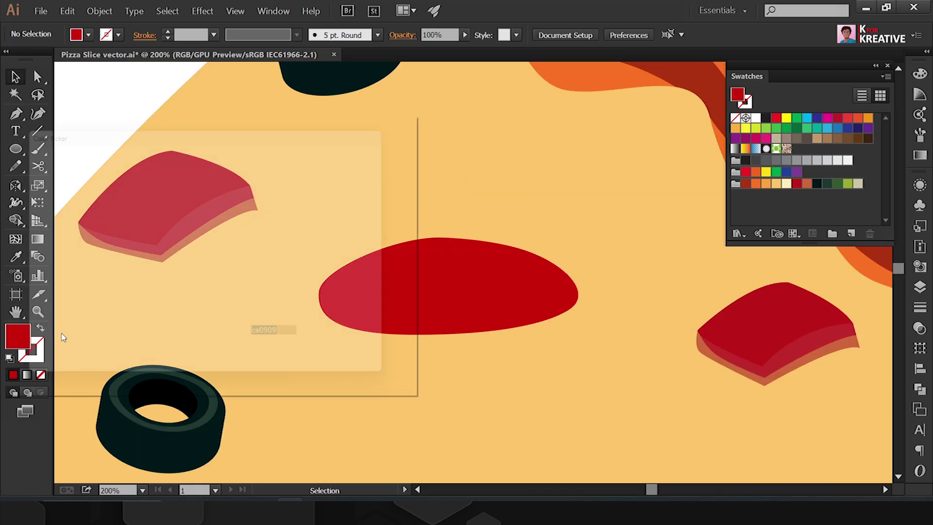
drag(228, 346, 233, 332)
key(Return)
key(p)
key(ctrl+plus)
key(ctrl+plus)
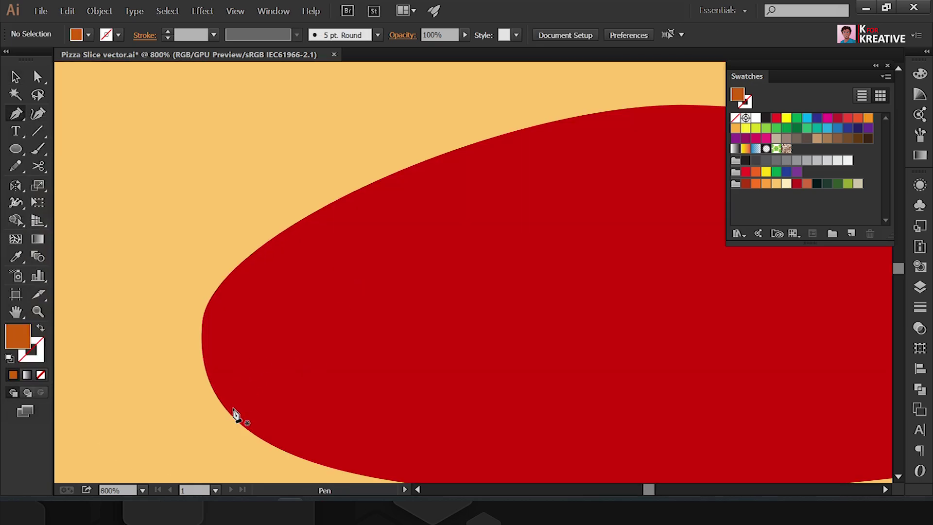
click(234, 408)
drag(249, 271, 325, 213)
click(526, 140)
scroll(240, 333, down, 2)
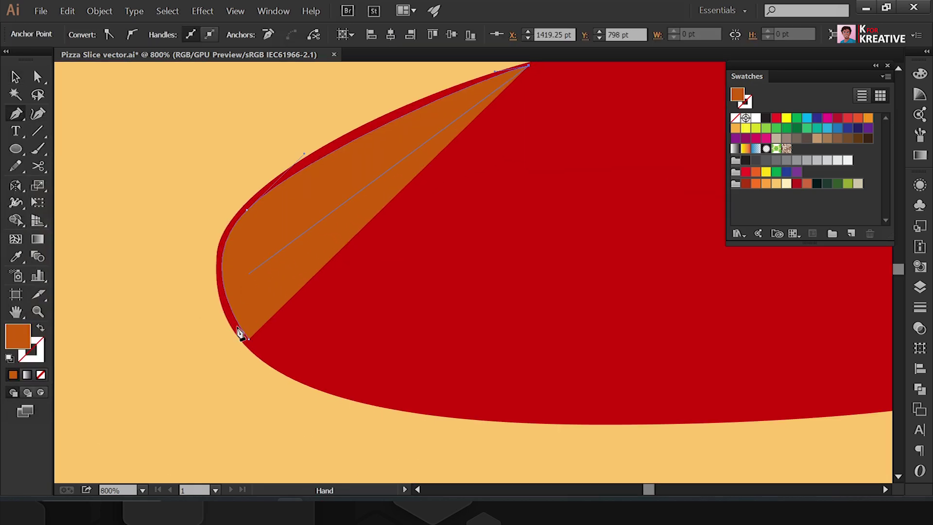
drag(240, 334, 245, 343)
Step: Add darker red spot ellipses across the pepperoni surface
key(ctrl+shift+a)
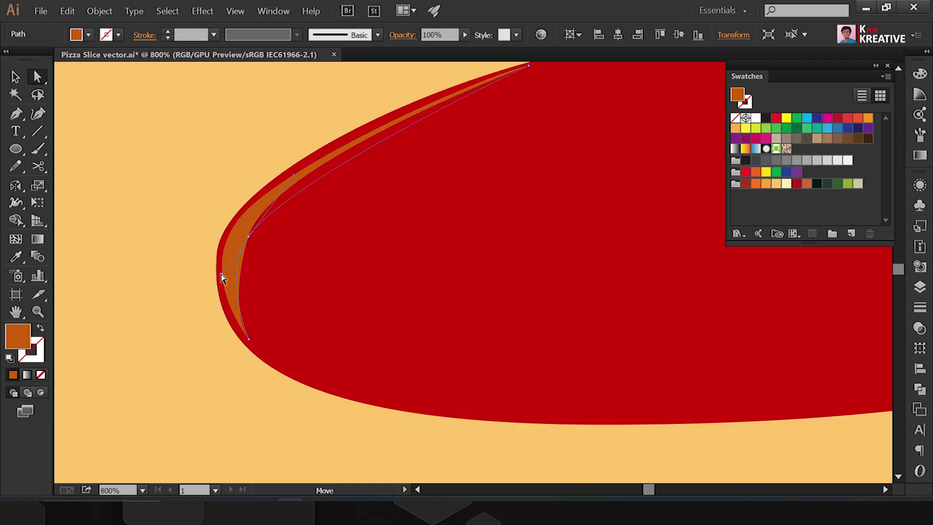
scroll(223, 273, down, 3)
key(v)
click(400, 307)
click(316, 316)
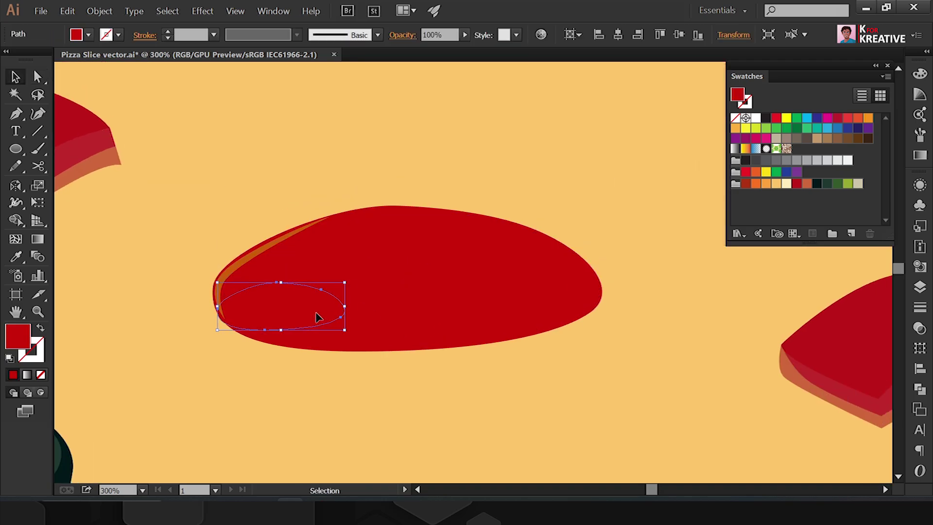
key(Return)
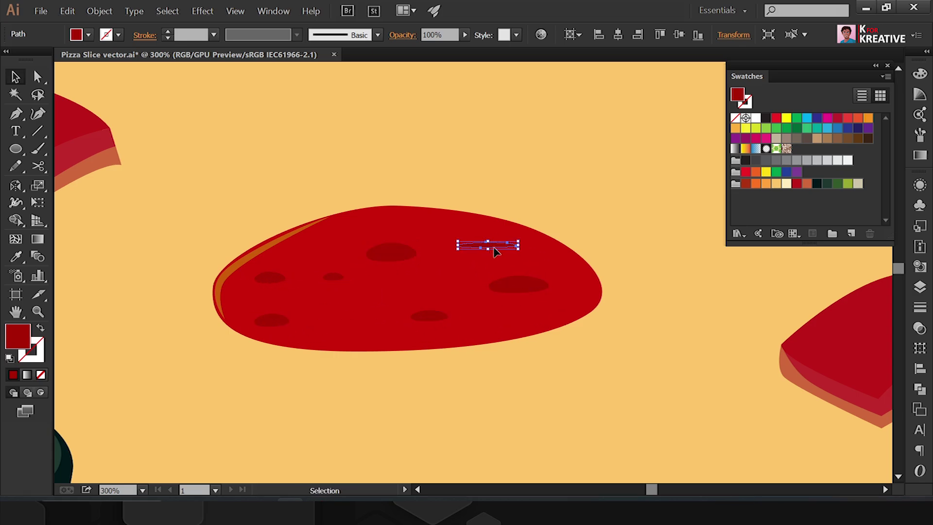
Step: Draw an orange crescent rim along the pepperoni's right edge
click(269, 255)
key(p)
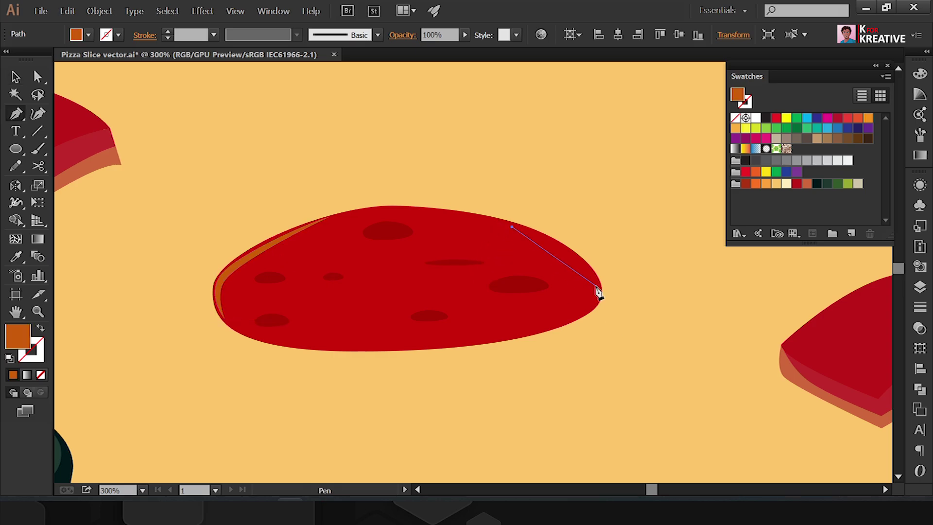
click(598, 292)
click(512, 226)
key(a)
scroll(590, 291, up, 3)
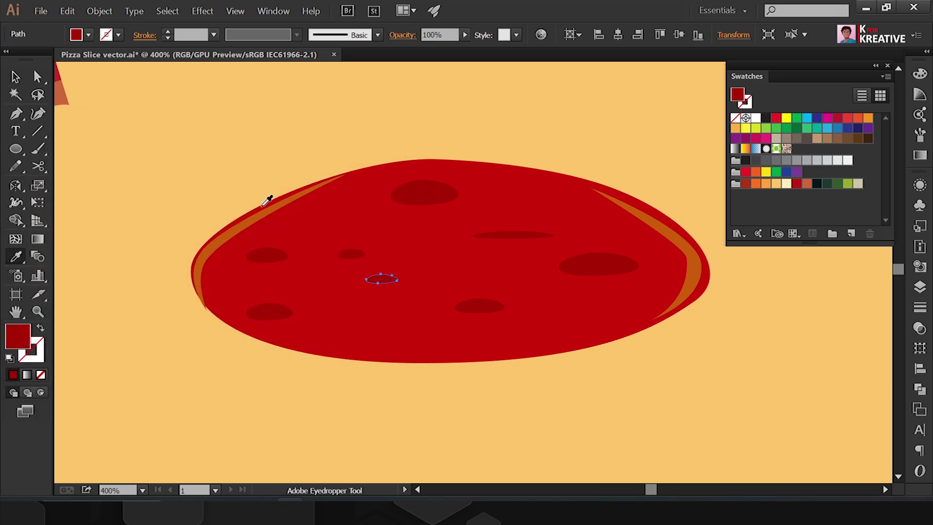
Step: Scatter orange, brighter red and pink fleck copies over the pepperoni, then group its pieces
key(v)
drag(382, 279, 537, 198)
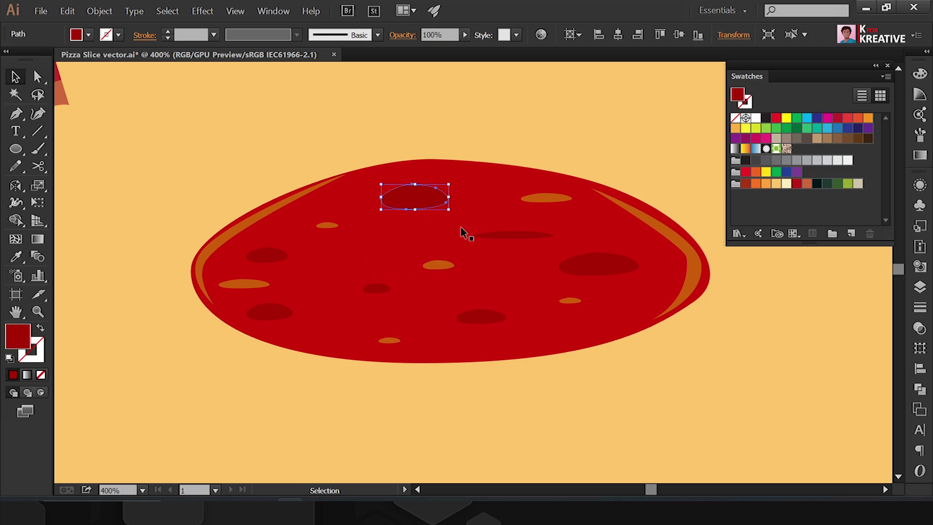
drag(415, 197, 352, 251)
key(i)
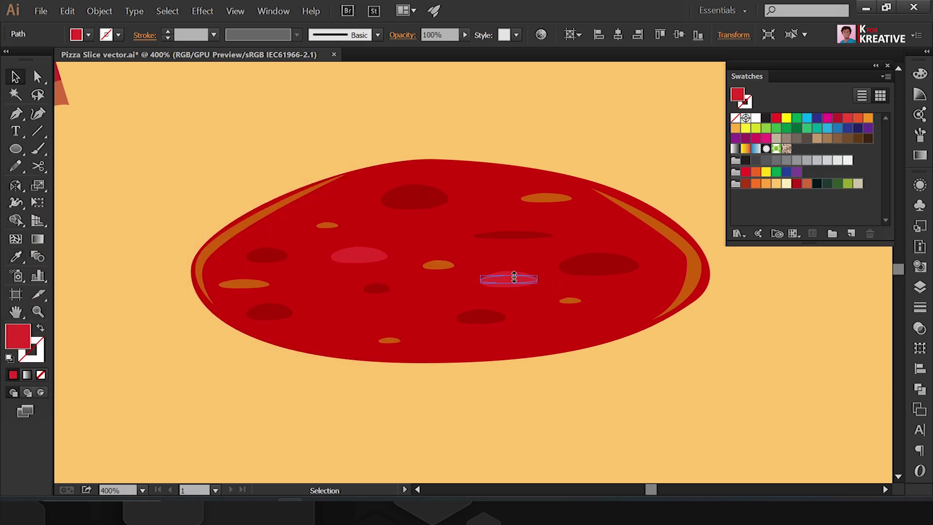
mouse_move(514, 277)
mouse_down()
mouse_move(590, 214)
mouse_move(324, 332)
mouse_up()
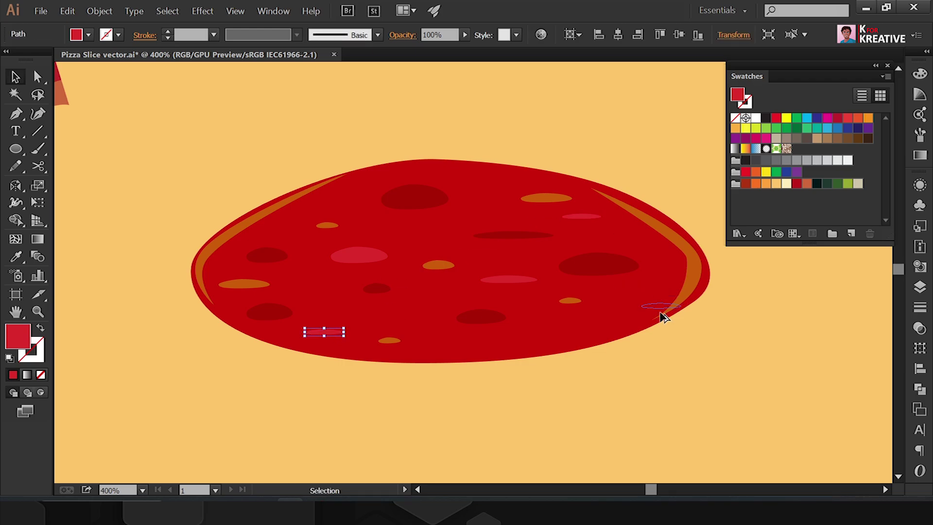
click(553, 333)
key(ctrl+minus)
key(ctrl+minus)
key(ctrl+minus)
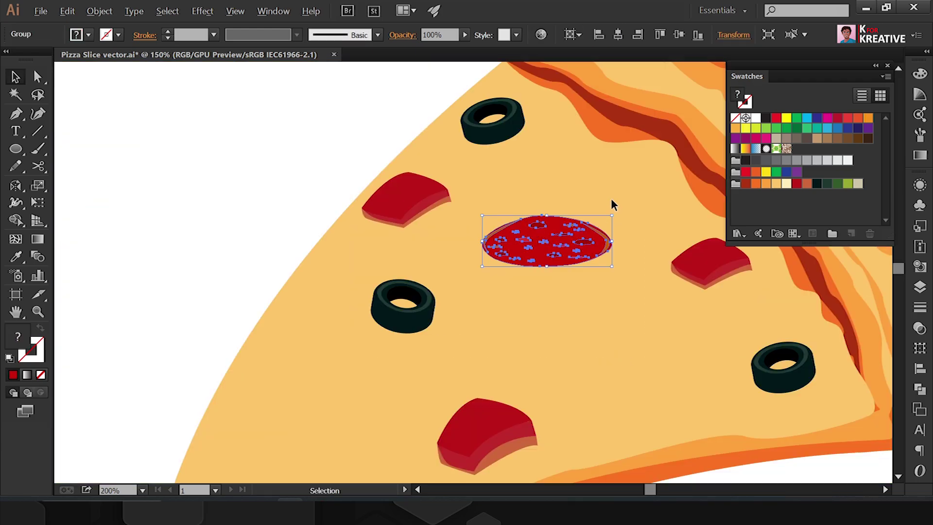
key(ctrl+minus)
key(ctrl+minus)
key(ctrl+minus)
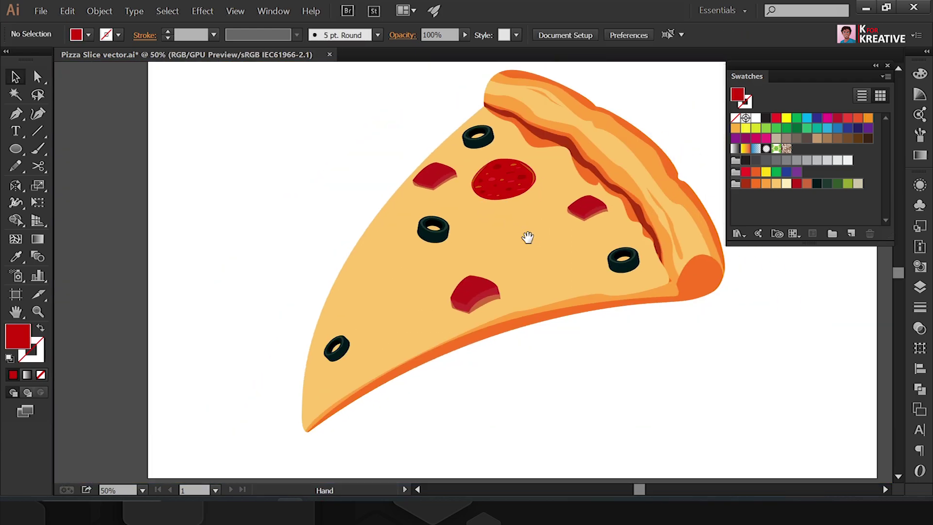
Step: Place a distorted pepperoni copy near the slice's lower left
drag(510, 181, 403, 333)
click(39, 203)
key(ctrl+plus)
key(ctrl+plus)
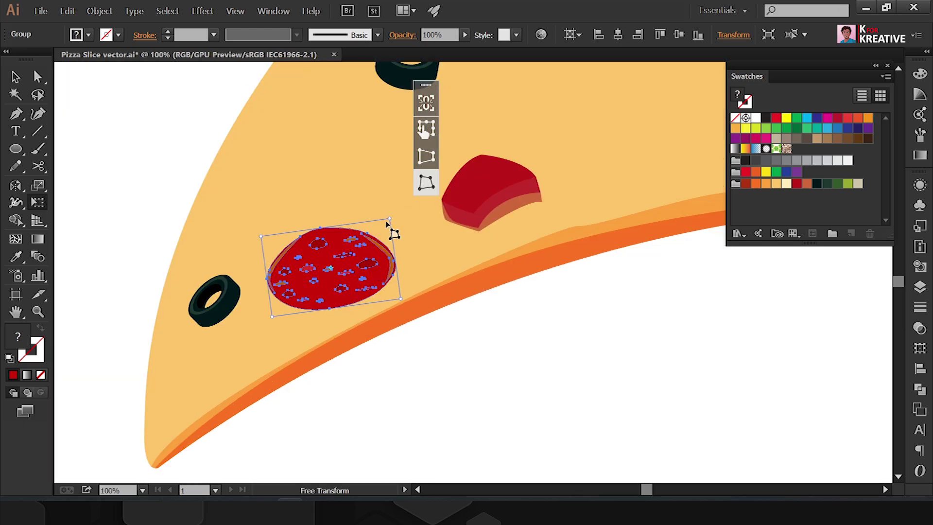
key(v)
drag(331, 263, 352, 261)
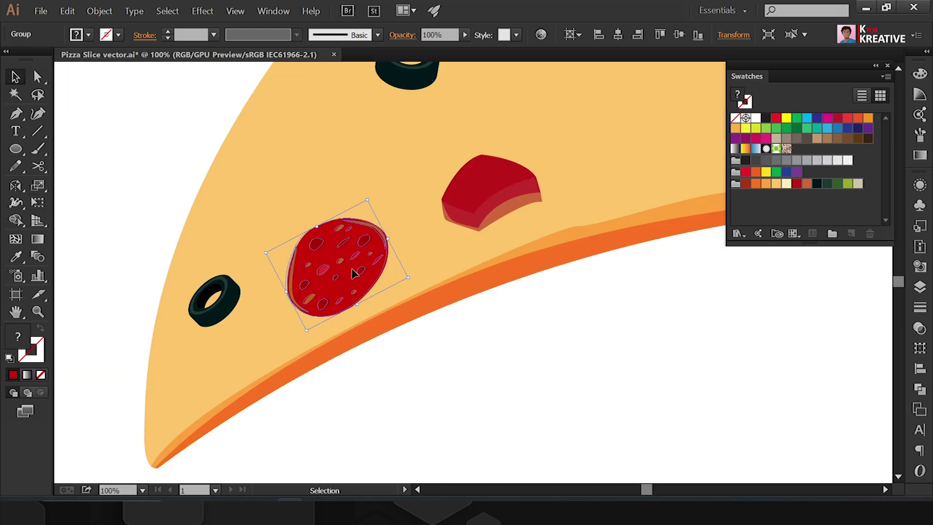
key(ctrl+minus)
key(ctrl+minus)
key(ctrl+minus)
click(498, 378)
Step: Rotate the pepperoni copy to a new angle on the slice
click(406, 278)
key(ctrl+plus)
key(ctrl+plus)
key(ctrl+plus)
key(ctrl+plus)
key(ctrl+plus)
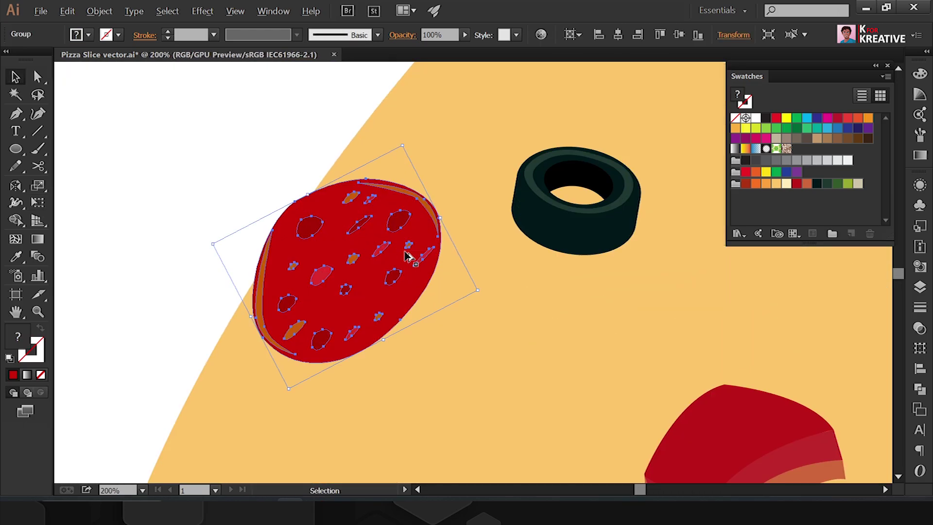
drag(373, 148, 423, 154)
right_click(381, 249)
click(539, 377)
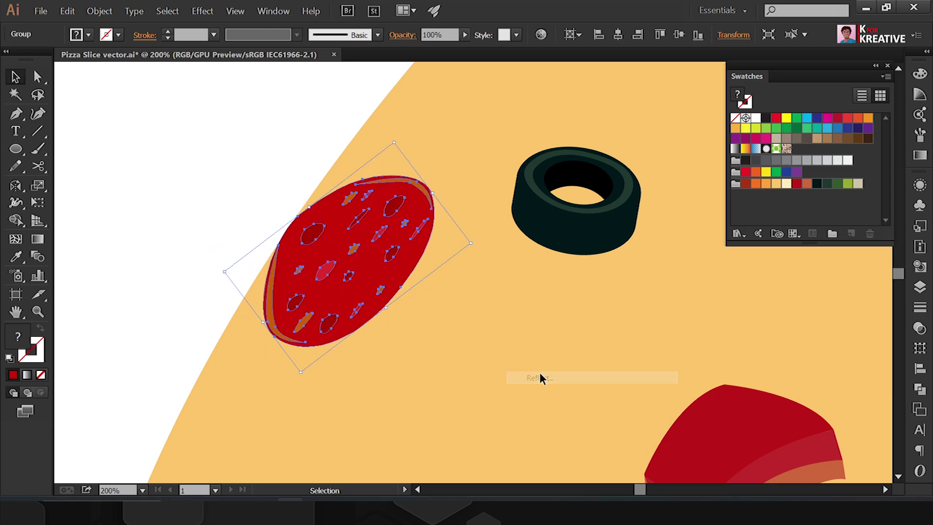
drag(477, 267, 382, 253)
key(ctrl+shift+a)
key(ctrl+minus)
key(ctrl+minus)
key(ctrl+minus)
key(ctrl+minus)
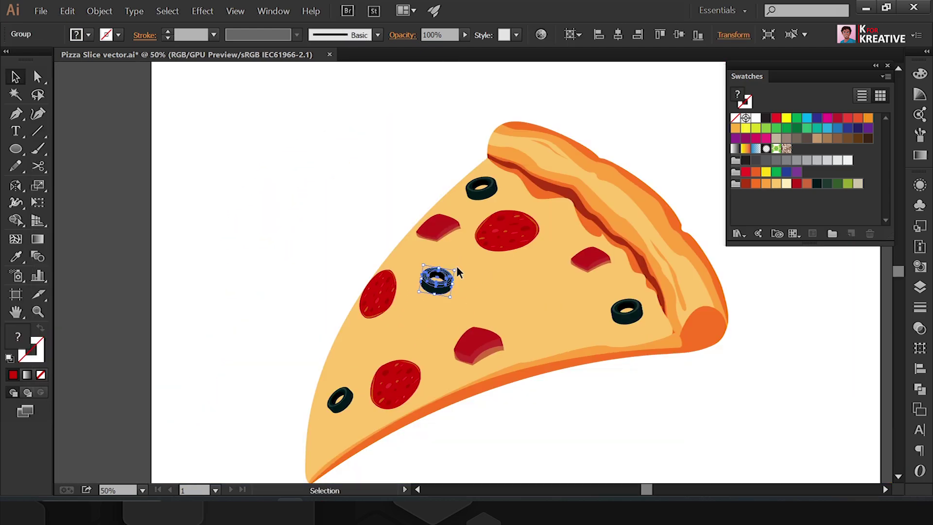
Step: Recolour the pepperoni's orange spots to yellow
key(ctrl+plus)
key(ctrl+plus)
drag(457, 246, 479, 239)
key(a)
click(323, 413)
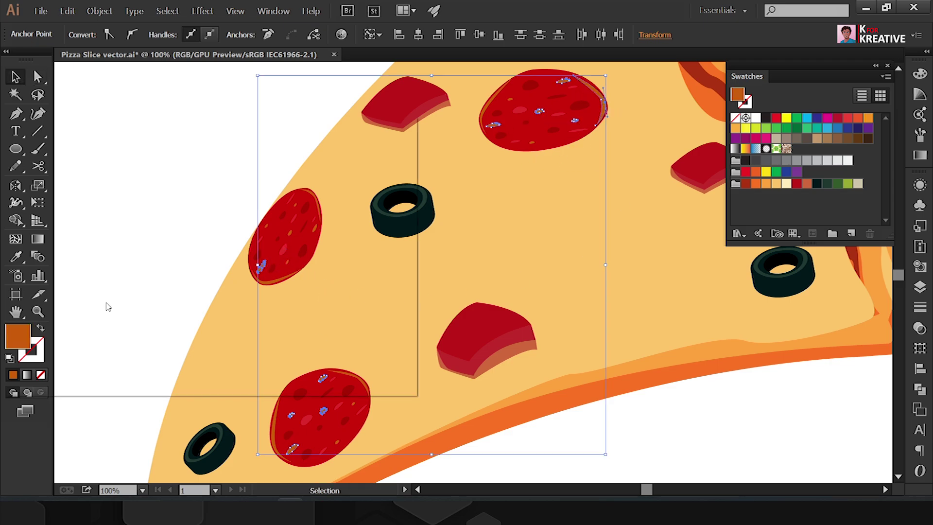
double_click(18, 335)
drag(228, 331, 229, 320)
click(365, 167)
key(ctrl+shift+a)
key(v)
key(ctrl+minus)
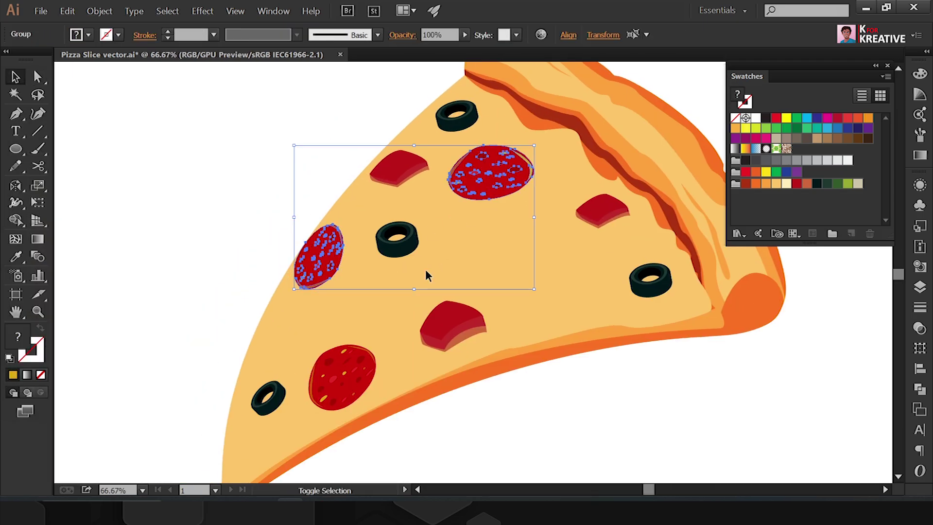
Step: Squash and tilt the lower pepperoni into a flatter ellipse
drag(296, 141, 535, 408)
click(500, 168)
click(363, 366)
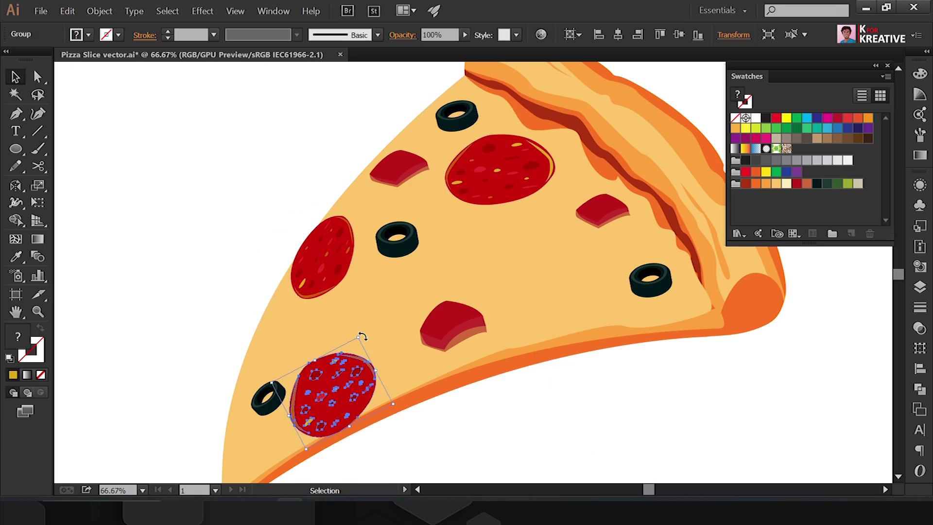
drag(361, 338, 370, 353)
click(596, 364)
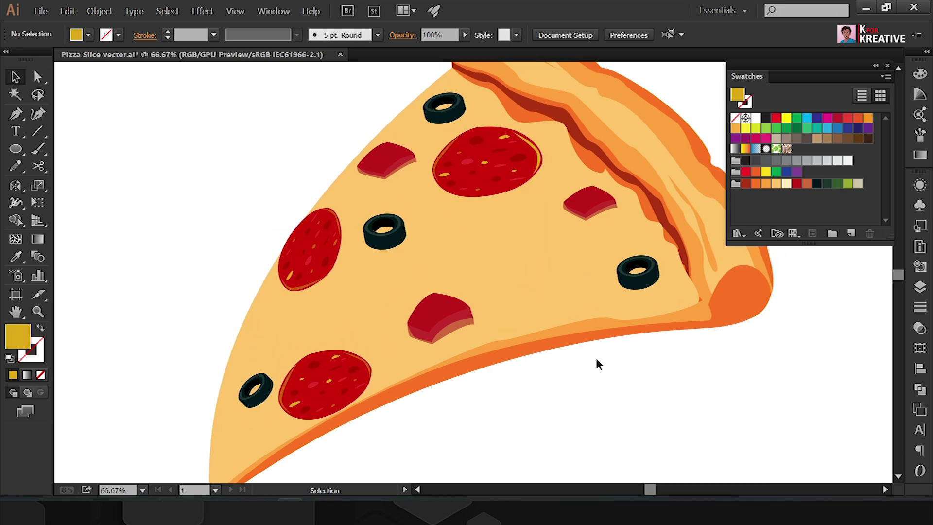
Step: Set the fill to pale yellow and pen the cheese outline's top and right edge
double_click(14, 337)
drag(228, 328, 228, 287)
click(365, 167)
key(p)
click(321, 207)
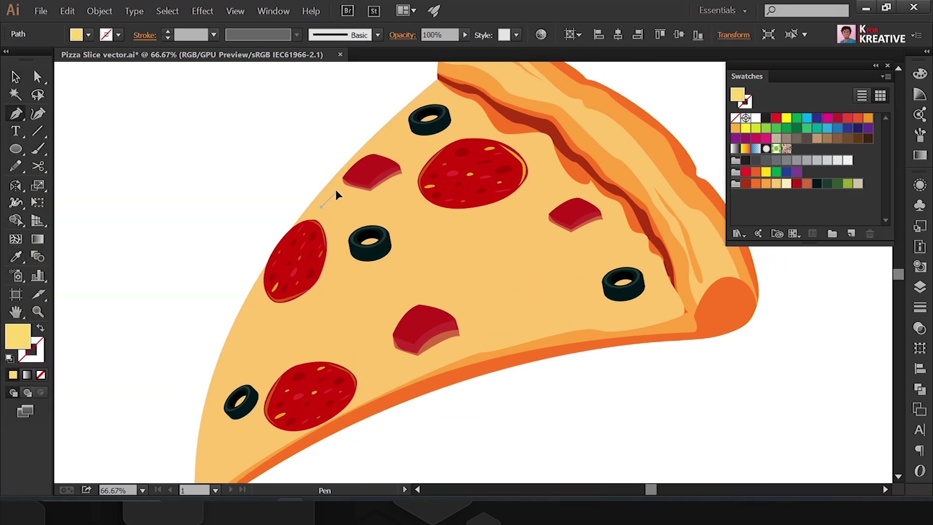
scroll(335, 195, up, 3)
drag(538, 142, 549, 161)
scroll(511, 146, down, 2)
click(550, 234)
click(521, 269)
drag(538, 309, 560, 312)
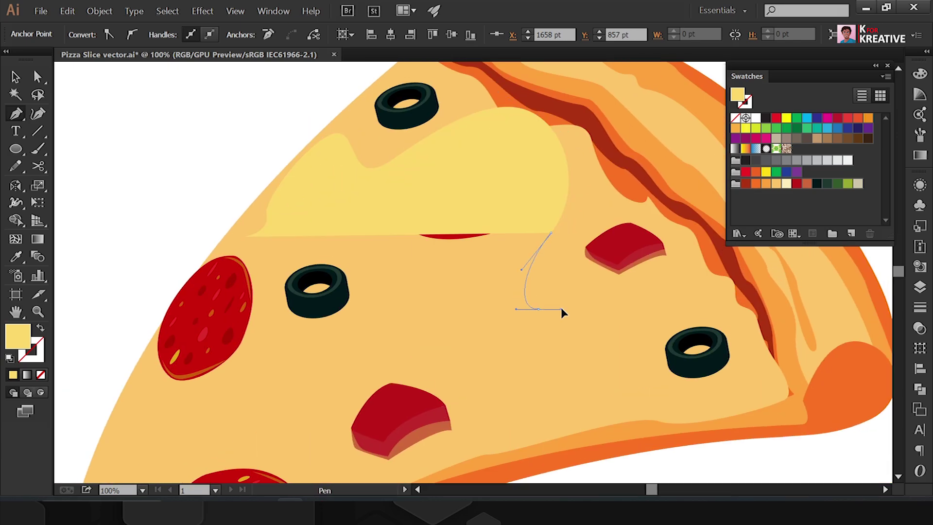
Step: Trace the wavy cheese edge down to the crust with a long hanging drip
scroll(561, 311, down, 3)
scroll(605, 219, down, 2)
drag(662, 146, 694, 138)
scroll(564, 233, down, 1)
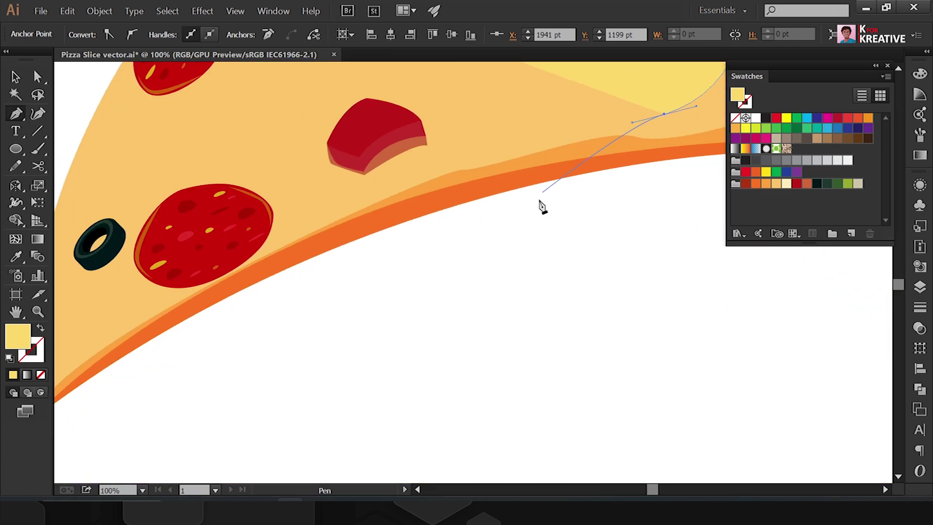
drag(536, 214, 533, 375)
drag(524, 189, 486, 175)
drag(413, 218, 402, 260)
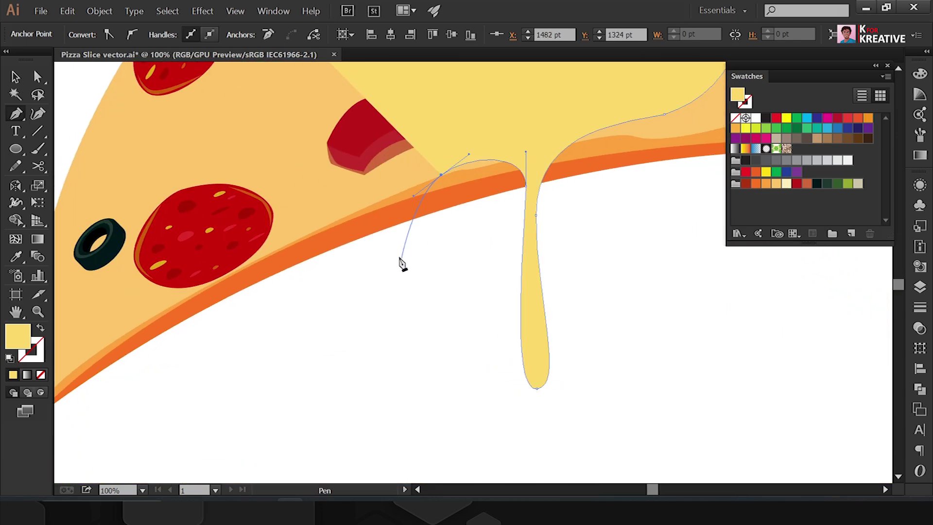
drag(331, 243, 275, 291)
scroll(275, 227, down, 1)
click(276, 221)
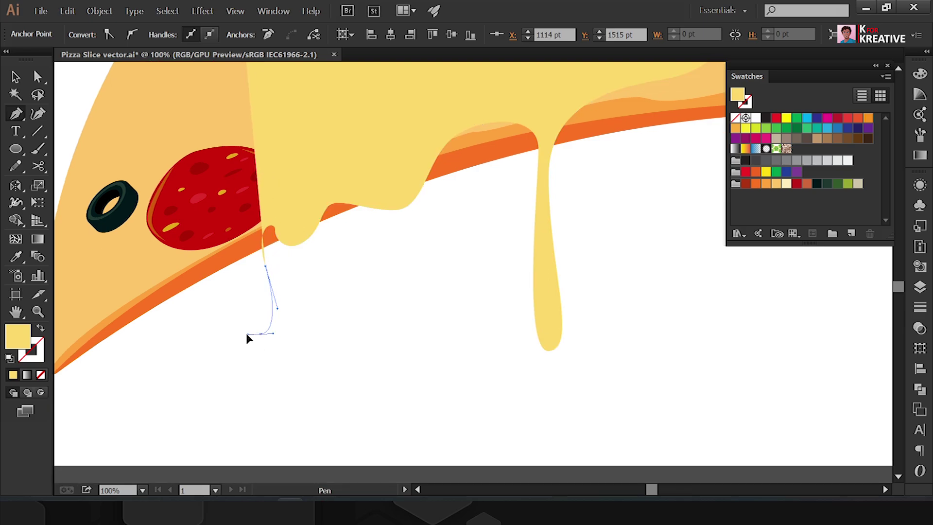
scroll(233, 258, down, 3)
scroll(233, 257, left, 5)
Step: Add a narrow drip below the crust and close the outline up the left side
click(207, 267)
drag(207, 386, 220, 387)
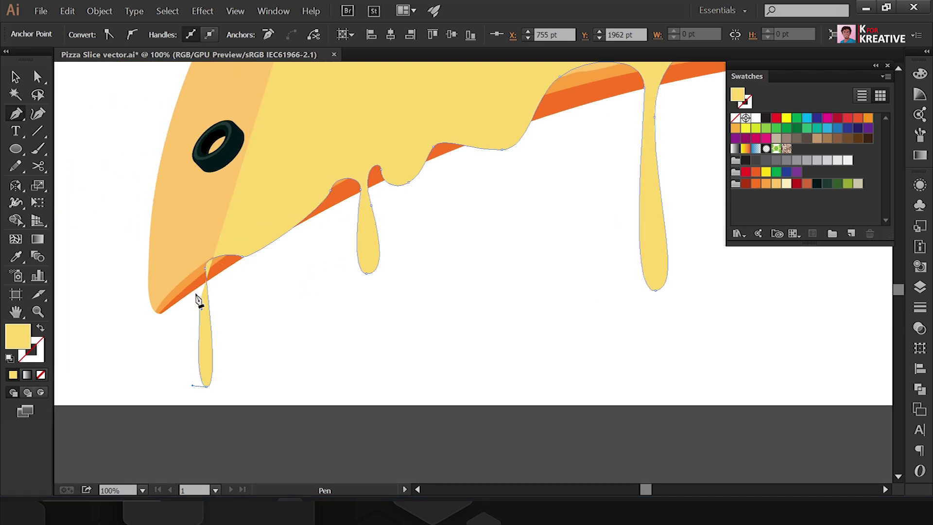
drag(151, 175, 152, 141)
scroll(150, 146, up, 4)
scroll(122, 301, right, 1)
drag(171, 253, 184, 216)
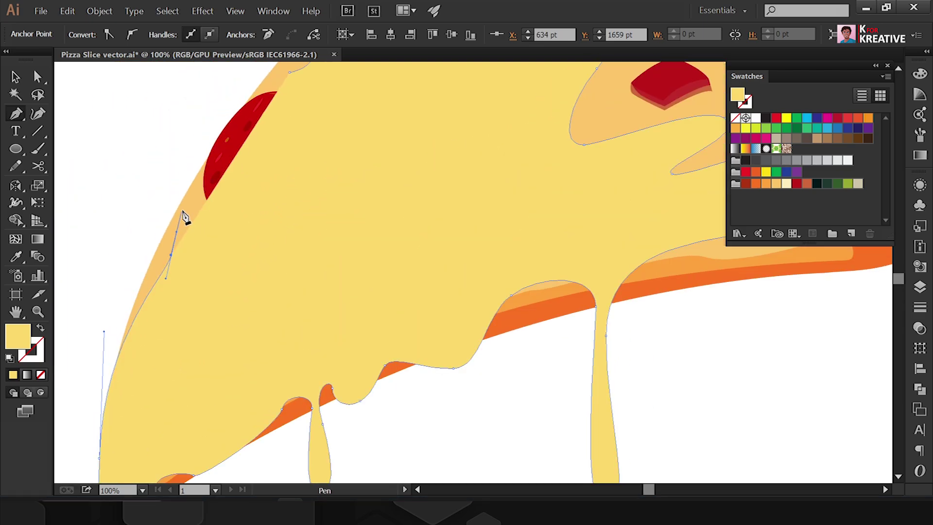
key(ctrl+minus)
key(ctrl+0)
Step: Send the cheese shape backward beneath the toppings
key(v)
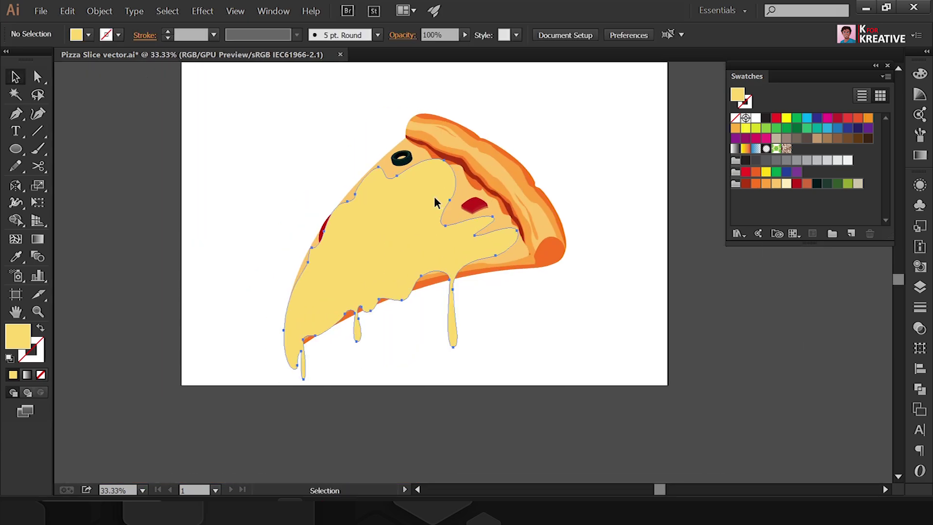
key(ctrl+bracketleft)
key(ctrl+bracketleft)
key(ctrl+1)
click(487, 132)
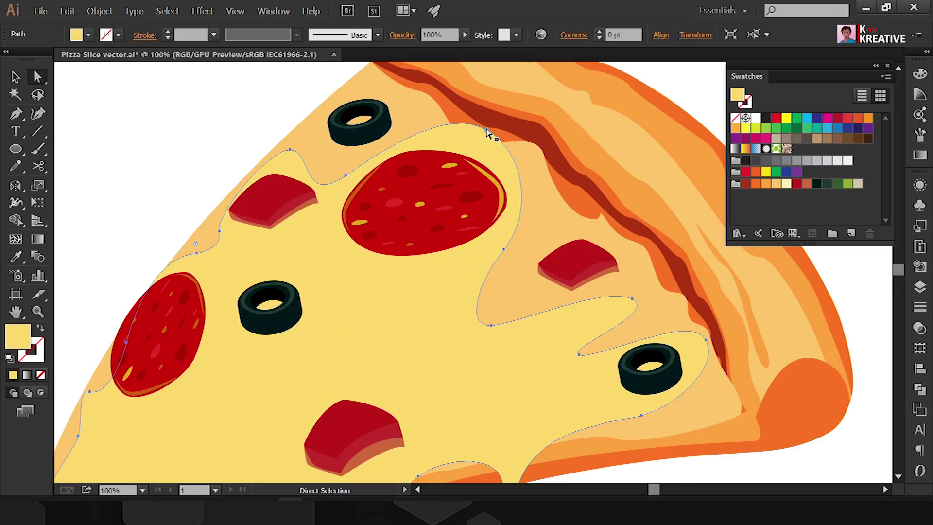
key(v)
key(ctrl+0)
click(641, 262)
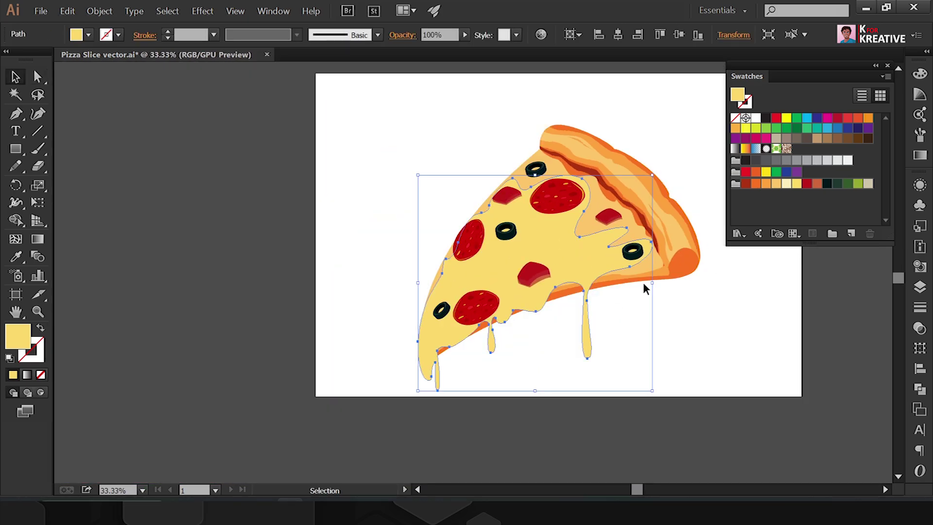
key(ctrl+shift+a)
Step: Lengthen the left drip and merge the separate cheese drop into the edge
key(ctrl+1)
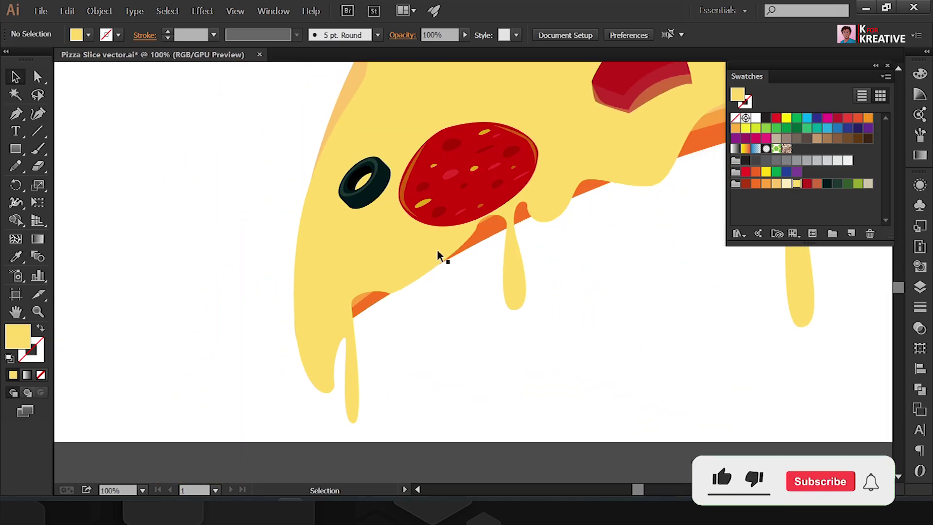
key(a)
click(388, 294)
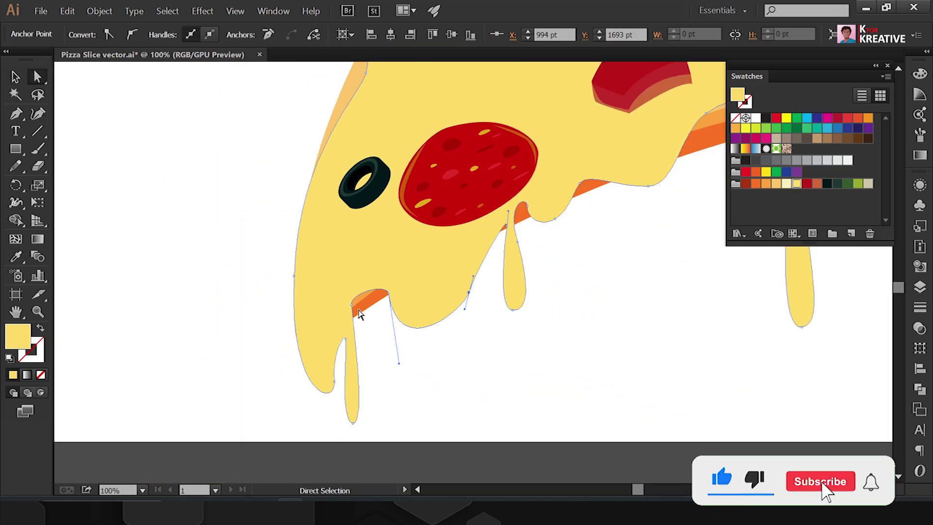
drag(402, 348, 450, 275)
click(437, 228)
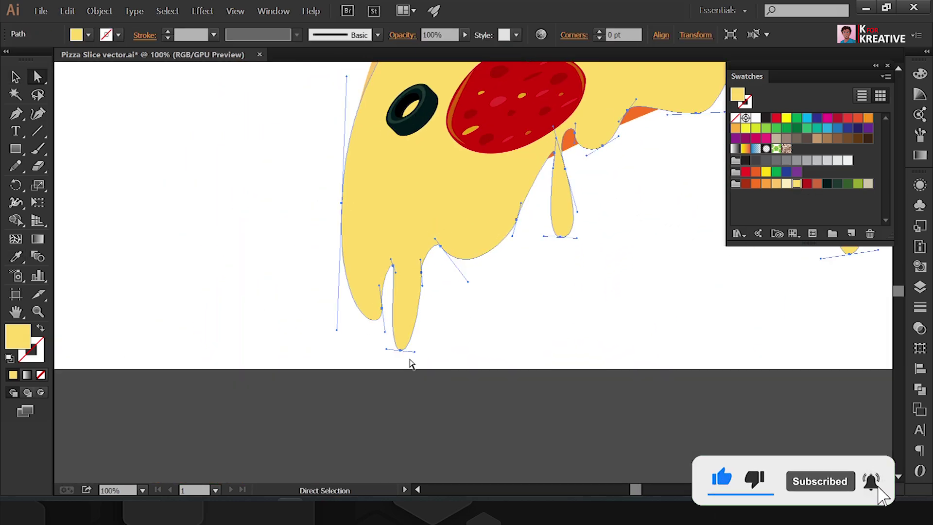
drag(401, 350, 406, 360)
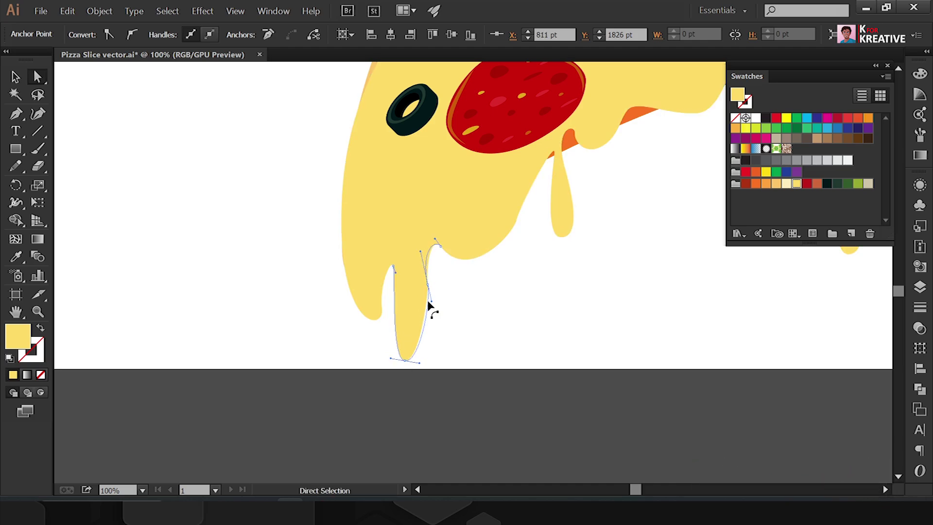
scroll(431, 260, up, 2)
scroll(494, 271, right, 1)
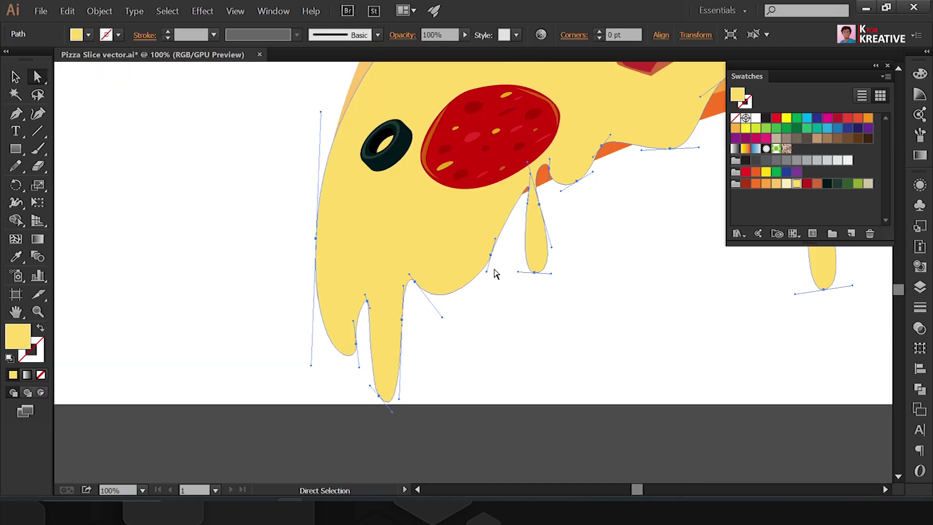
click(480, 253)
drag(519, 259, 526, 209)
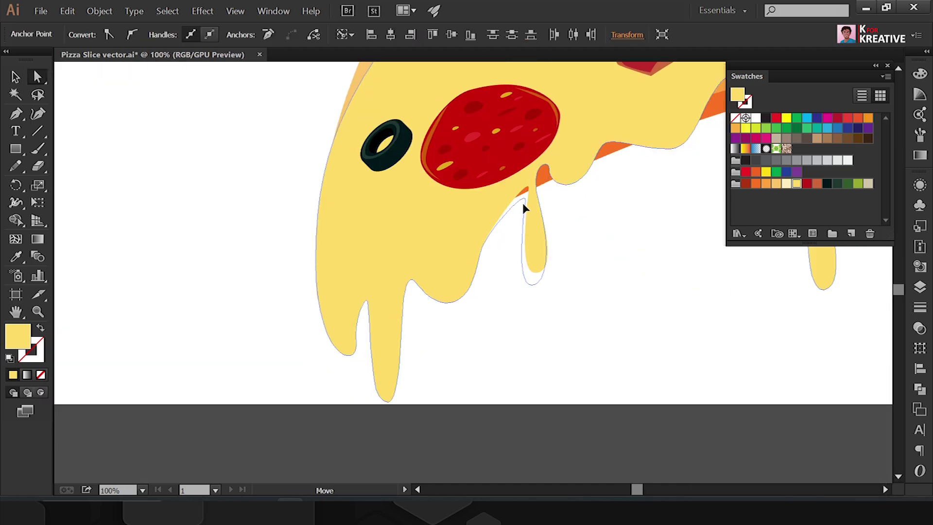
Step: Delete the extra anchor points beside the drip
click(553, 275)
click(516, 304)
scroll(540, 311, up, 3)
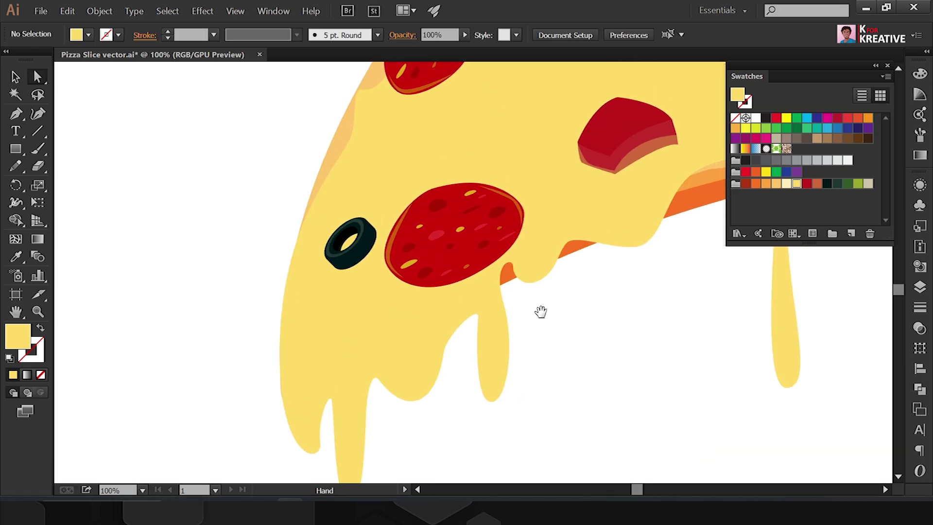
click(511, 282)
shift+click(542, 282)
key(Delete)
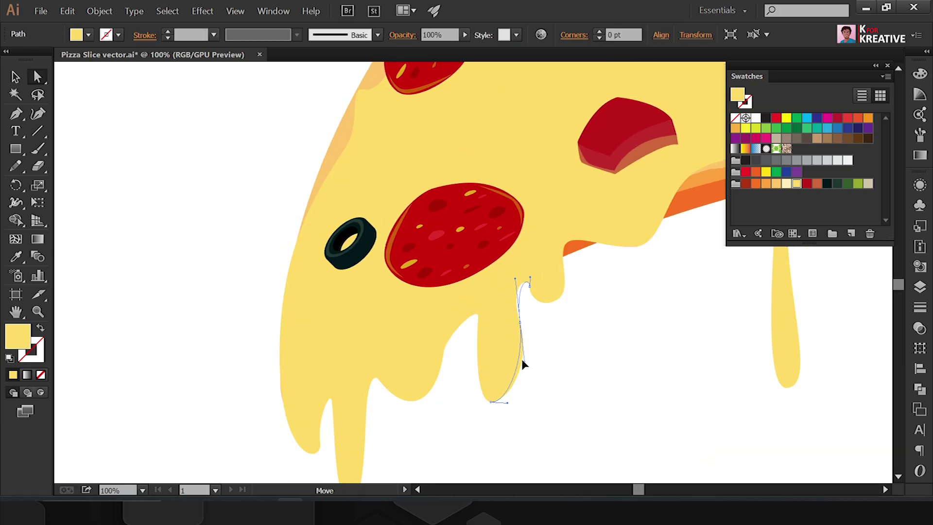
Step: Smooth the curve at the drip's base and adjust the top of the right drip
scroll(540, 270, up, 2)
click(520, 290)
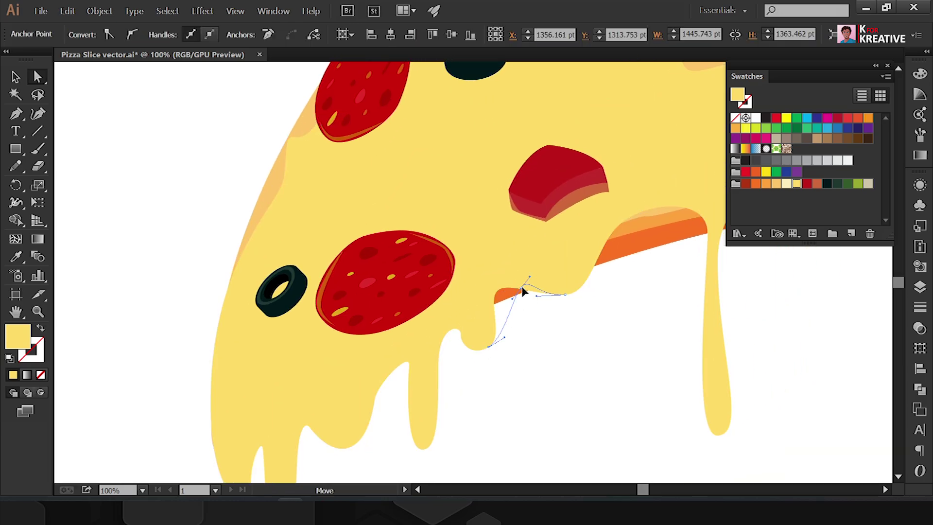
click(462, 340)
scroll(459, 331, up, 4)
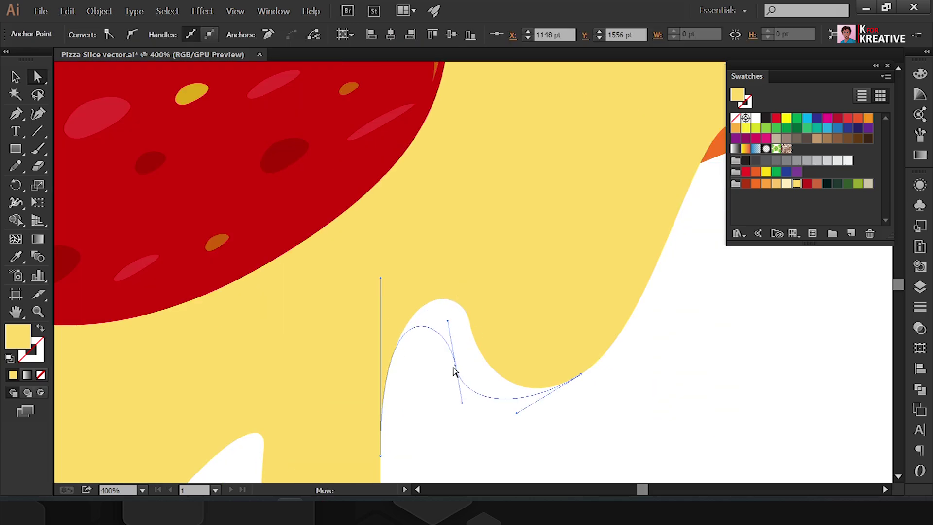
drag(455, 372, 456, 373)
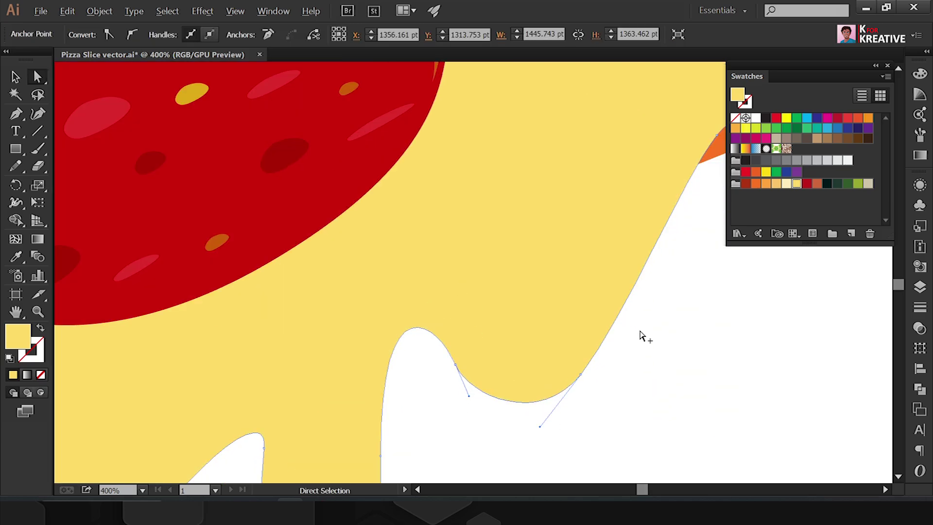
scroll(600, 216, down, 4)
drag(593, 215, 572, 219)
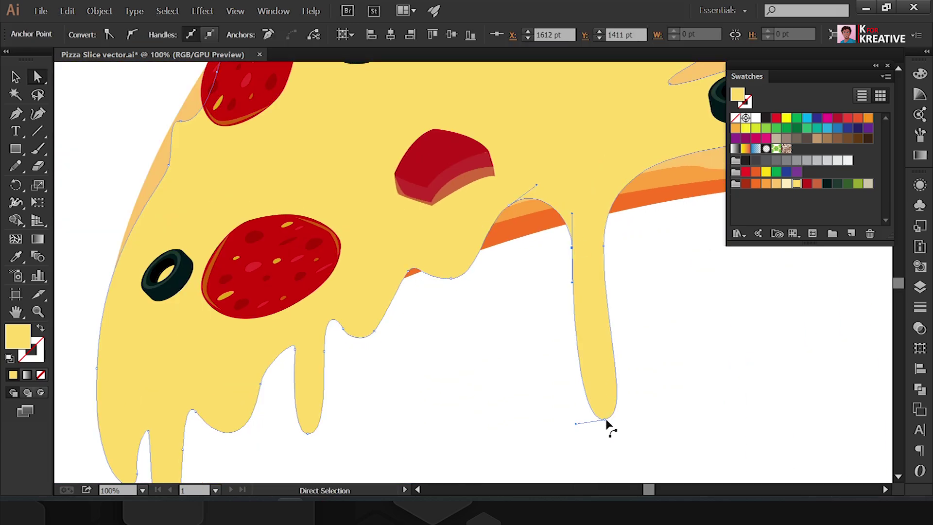
scroll(632, 273, down, 2)
drag(579, 371, 506, 416)
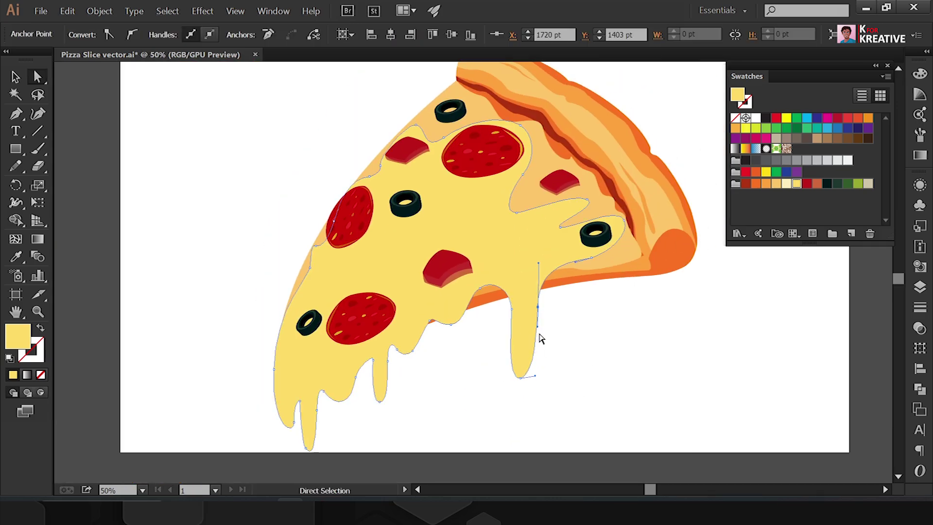
Step: Trace the left side and tip of a darker yellow shading shape over a cheese drip
key(v)
drag(520, 381, 593, 346)
double_click(27, 343)
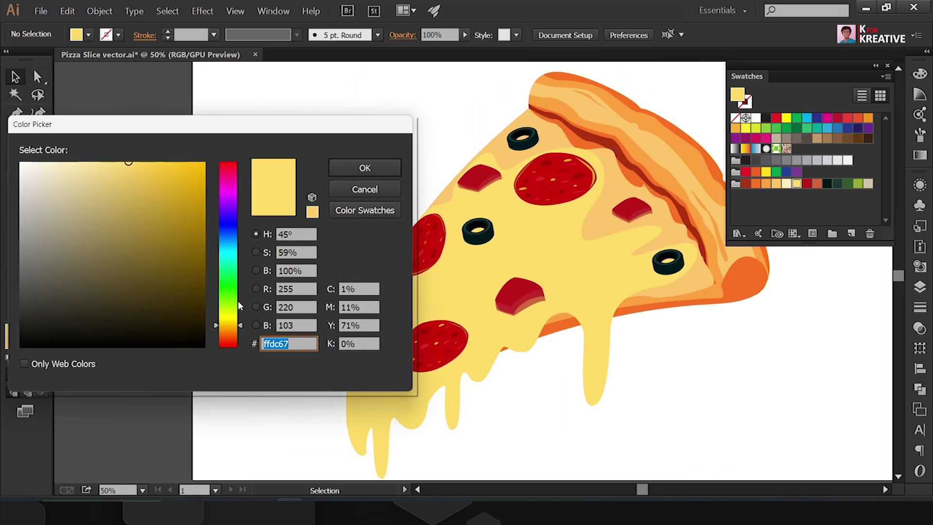
key(Return)
click(355, 230)
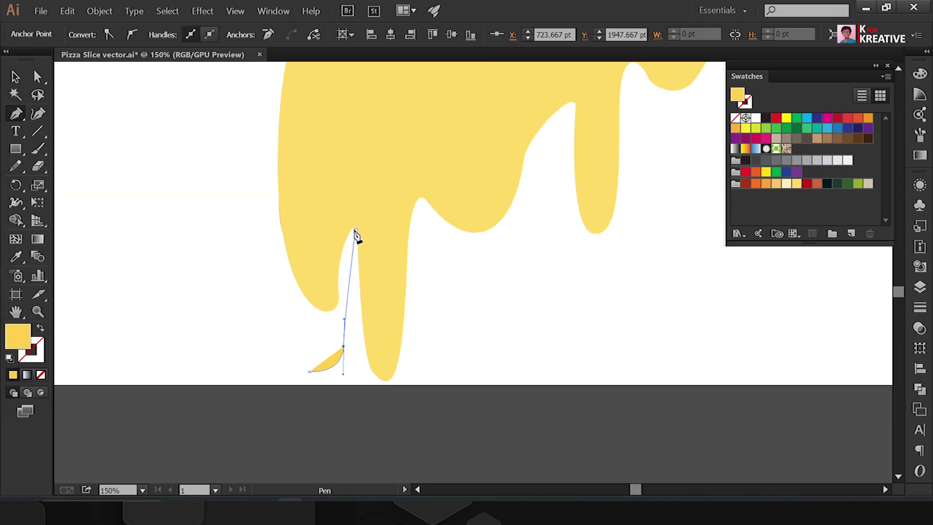
drag(372, 311, 379, 396)
click(542, 229)
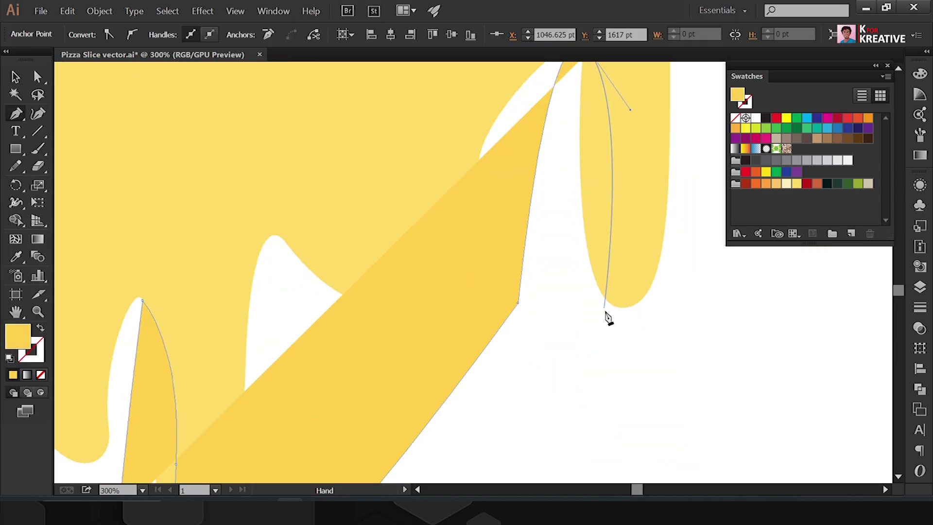
drag(715, 405, 704, 377)
key(ctrl+minus)
key(ctrl+minus)
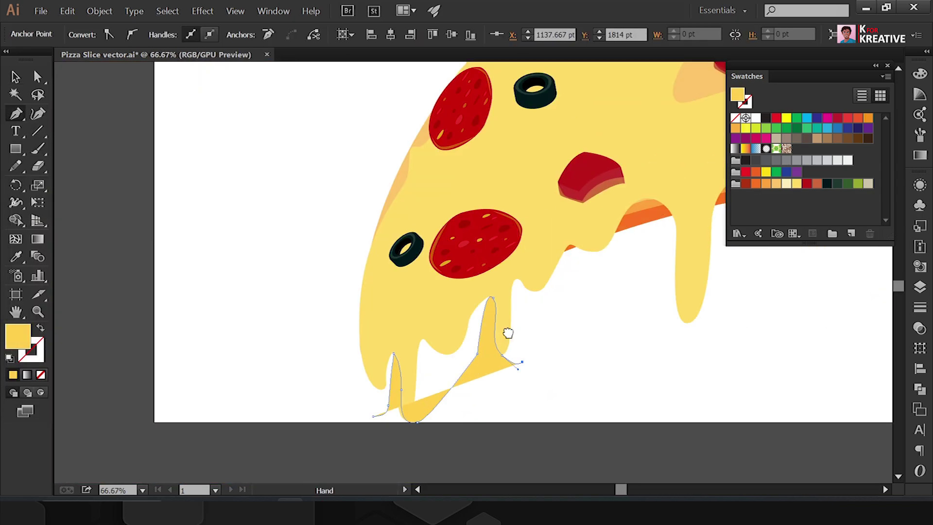
Step: Close the shading shape down the drip's right side and send it behind the cheese
click(589, 171)
drag(649, 265, 658, 290)
click(702, 467)
key(ctrl+minus)
key(ctrl+minus)
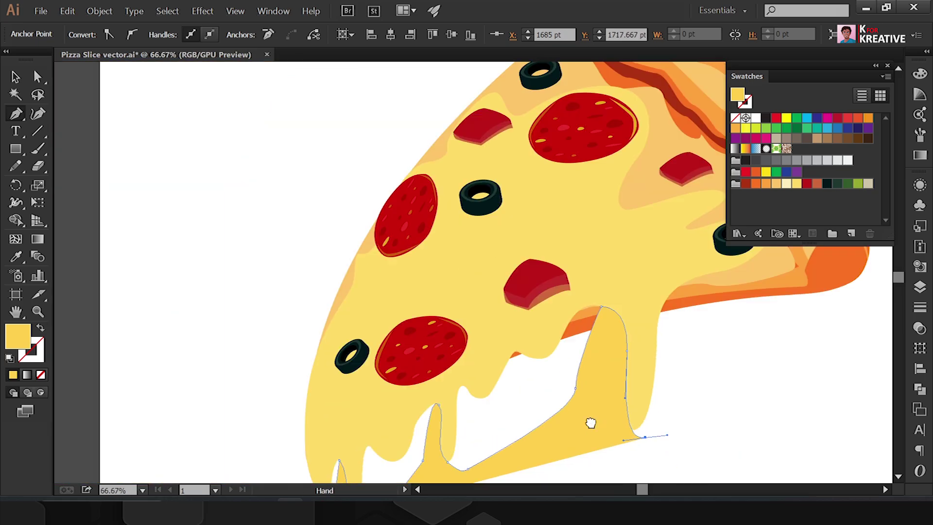
click(266, 405)
click(234, 382)
key(ctrl+shift+bracketleft)
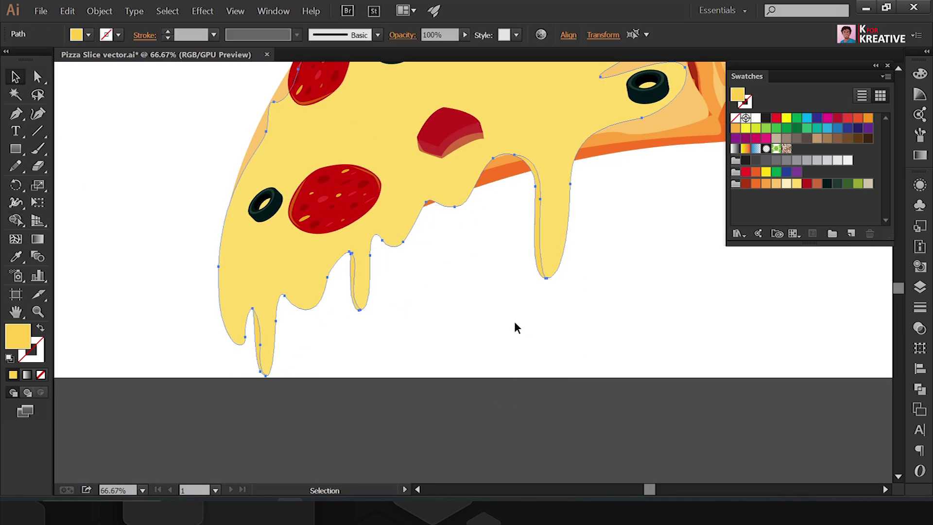
Step: Draw an orange shape over the upper pepperoni slice
key(i)
scroll(557, 109, up, 2)
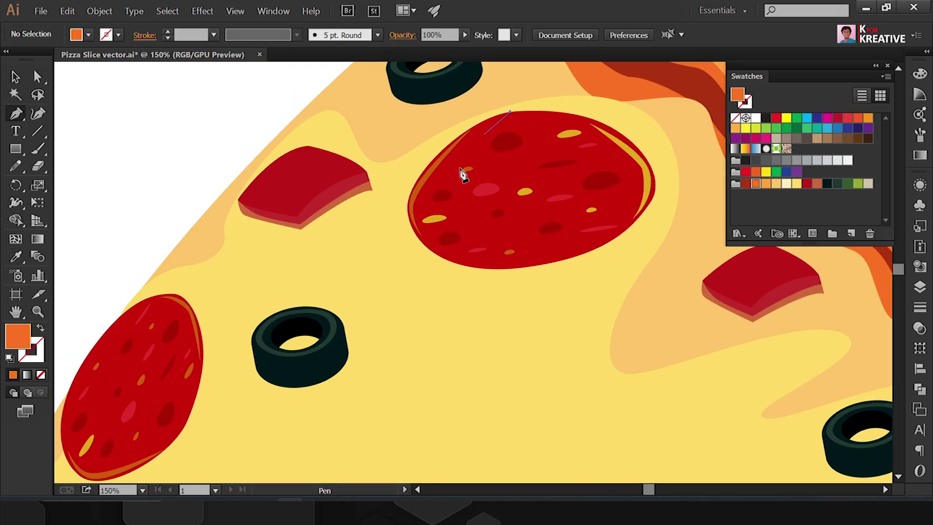
drag(410, 205, 438, 327)
drag(530, 269, 614, 270)
drag(654, 189, 667, 192)
click(510, 111)
key(ctrl+minus)
key(ctrl+minus)
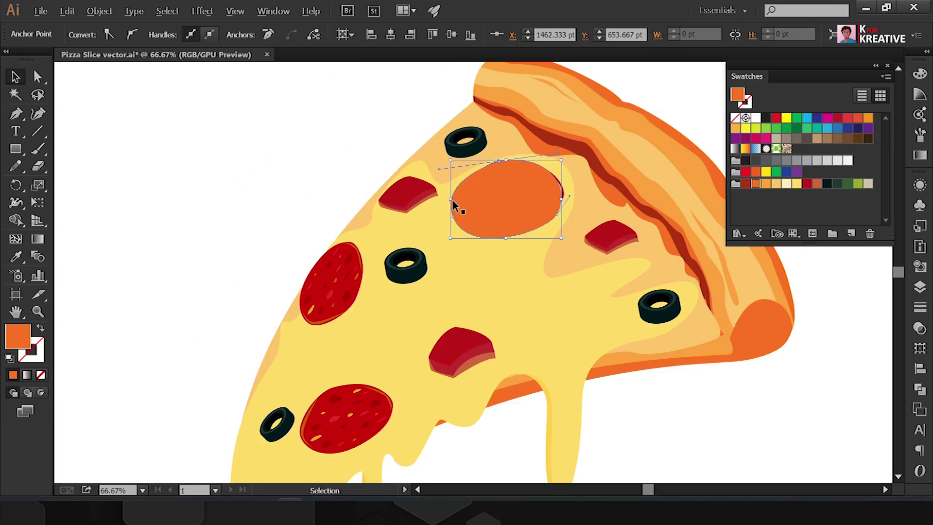
click(334, 189)
Step: Draw an orange shape on the lower pepperoni and bulge its left edge past the red rim
key(p)
scroll(309, 287, up, 2)
click(327, 226)
drag(408, 329, 375, 374)
drag(297, 369, 310, 393)
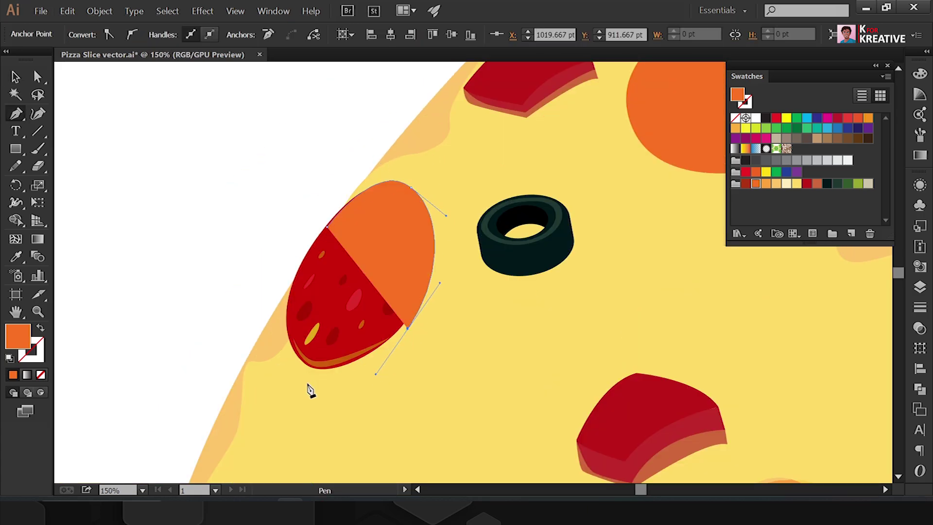
click(326, 226)
key(a)
drag(311, 296, 285, 361)
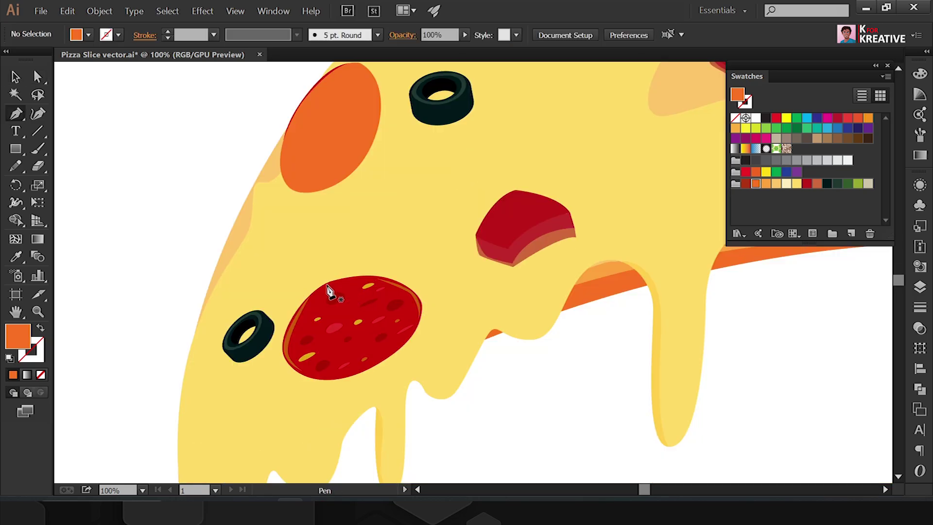
Step: Add another orange shape and send all orange shapes backward behind the pepperoni
click(327, 285)
drag(420, 294, 451, 346)
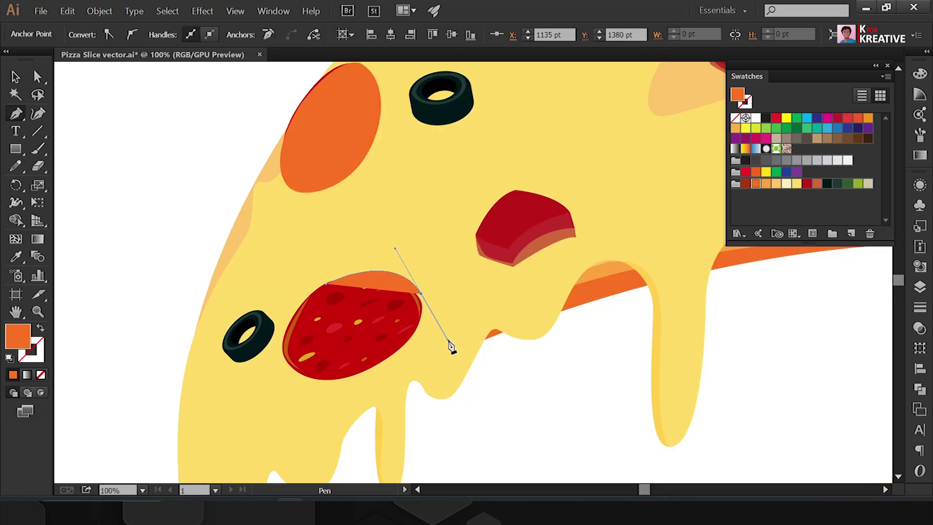
click(369, 382)
click(326, 285)
key(v)
key(ctrl+minus)
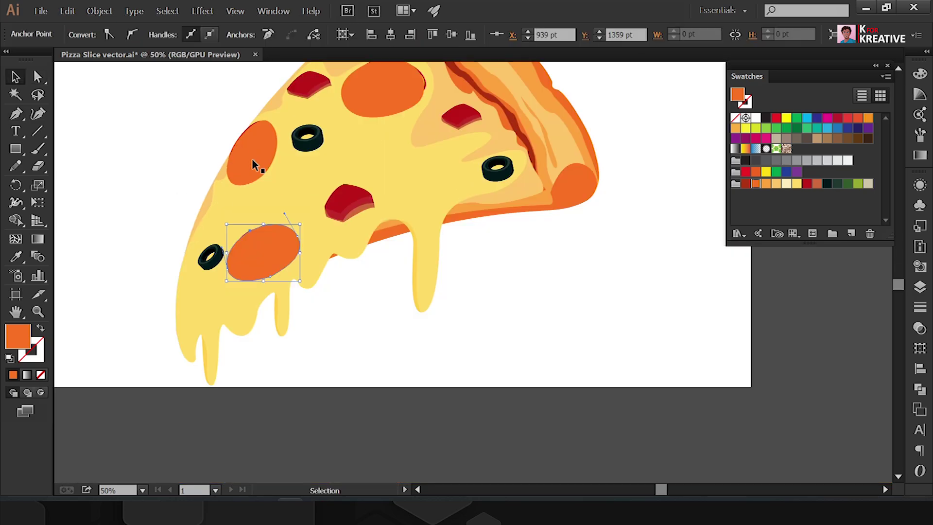
key(ctrl+bracketleft)
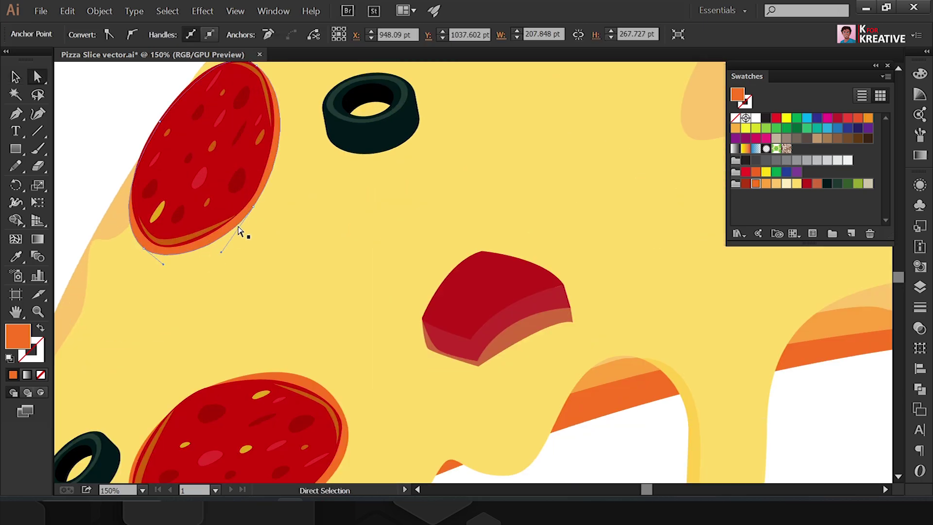
key(ctrl+shift+a)
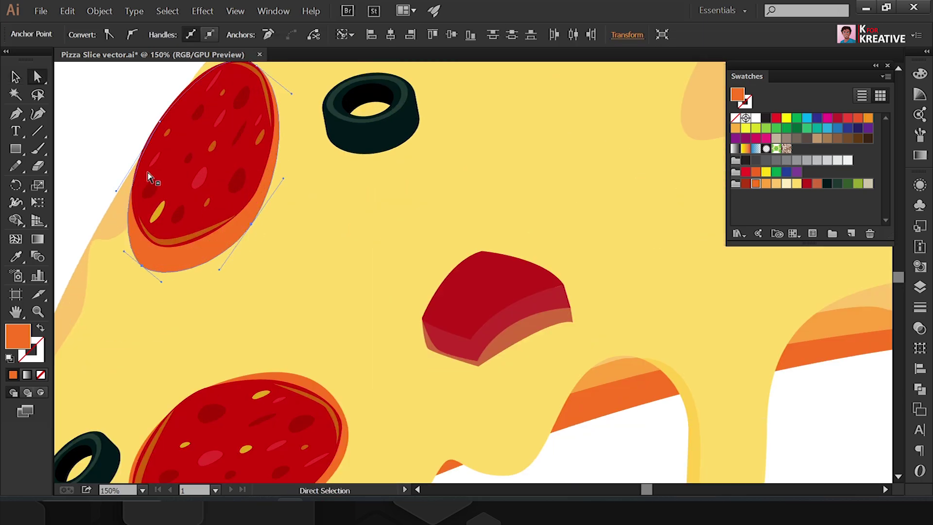
key(ctrl+minus)
key(ctrl+minus)
key(ctrl+minus)
key(ctrl+plus)
Step: Sample the cheese yellow and draw a curved shading shape beside the top pepperoni
key(i)
click(383, 248)
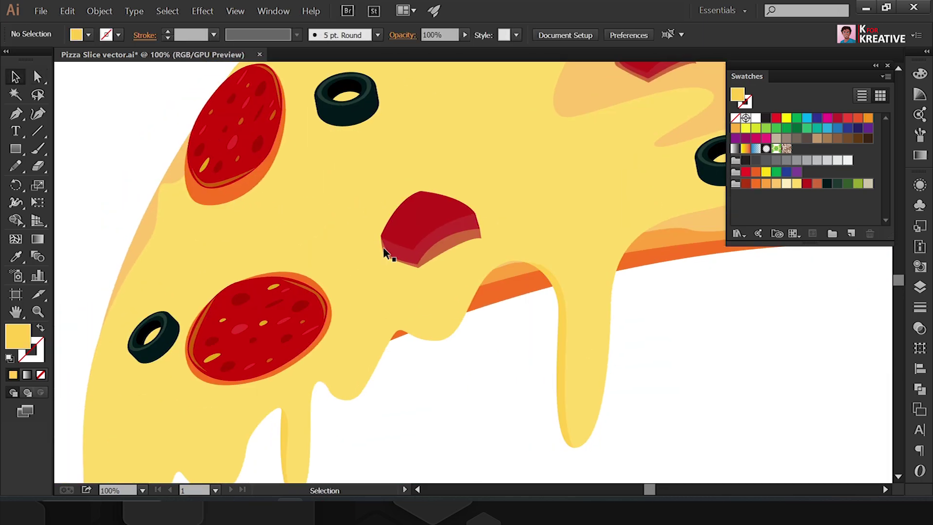
key(ctrl+plus)
key(p)
click(182, 179)
mouse_move(220, 222)
mouse_down()
mouse_move(264, 218)
mouse_move(342, 186)
mouse_up()
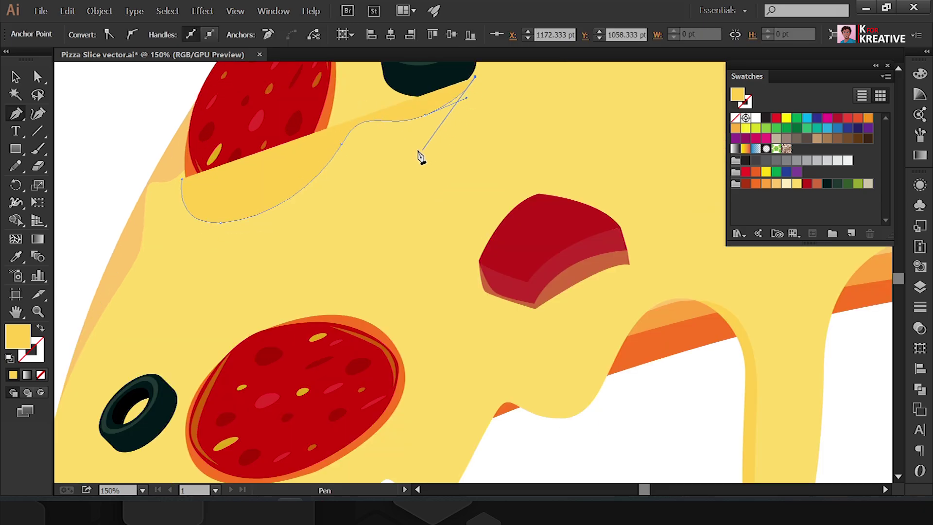
drag(181, 179, 225, 84)
key(ctrl+minus)
key(ctrl+minus)
key(ctrl+shift+a)
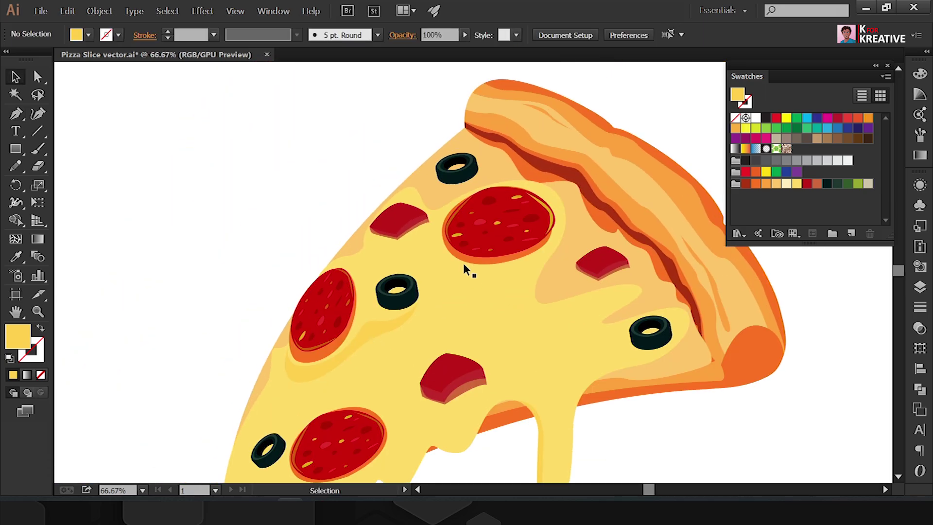
key(ctrl+plus)
Step: Draw a yellow shading shape under the upper pepperoni, extending toward the ham piece
click(446, 207)
drag(443, 268, 463, 302)
drag(705, 252, 730, 287)
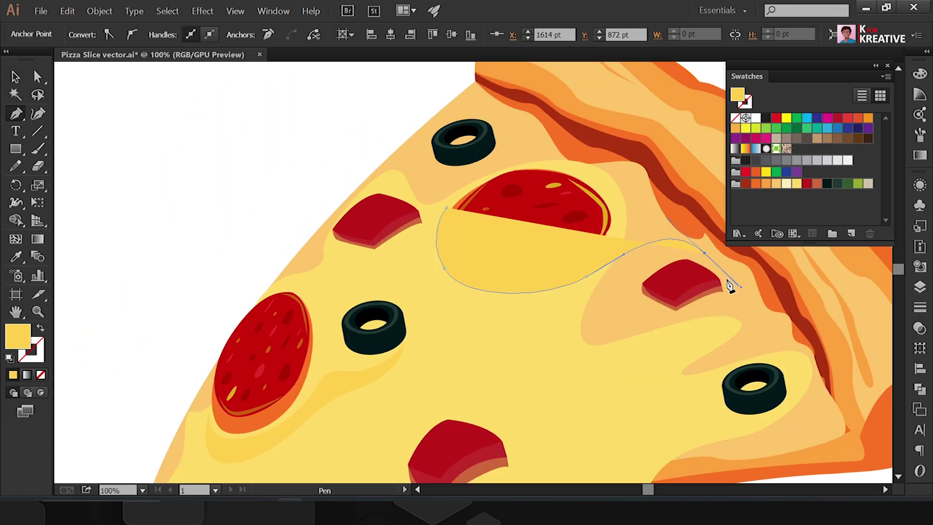
drag(571, 304, 560, 308)
drag(426, 288, 401, 239)
click(446, 207)
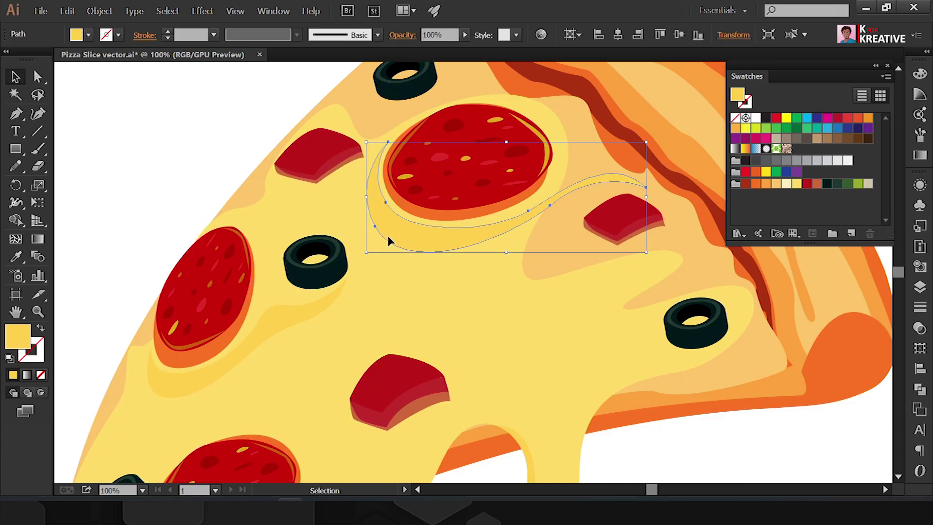
key(a)
key(ctrl+shift+a)
key(ctrl+plus)
Step: Draw yellow shading curves beneath the two ham pieces
key(p)
click(278, 156)
drag(332, 185, 372, 183)
drag(398, 158, 412, 168)
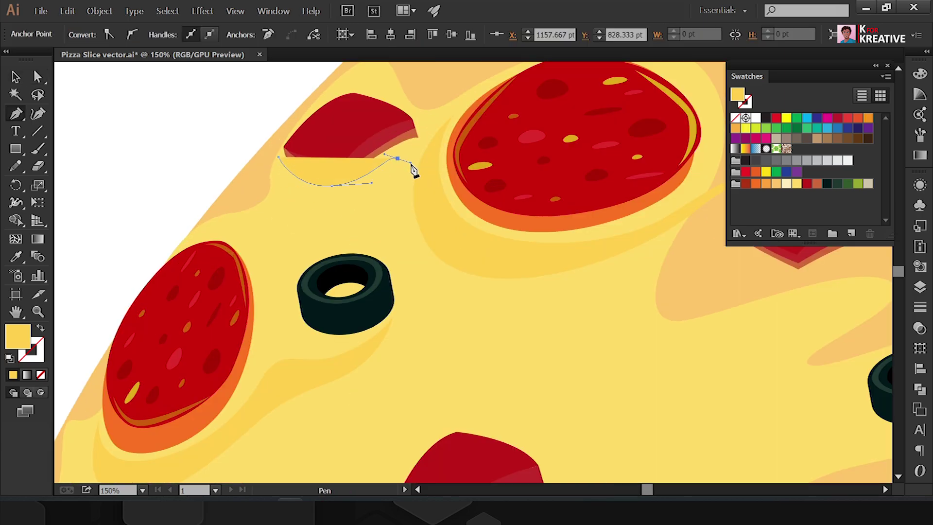
key(ctrl+shift+a)
key(ctrl+minus)
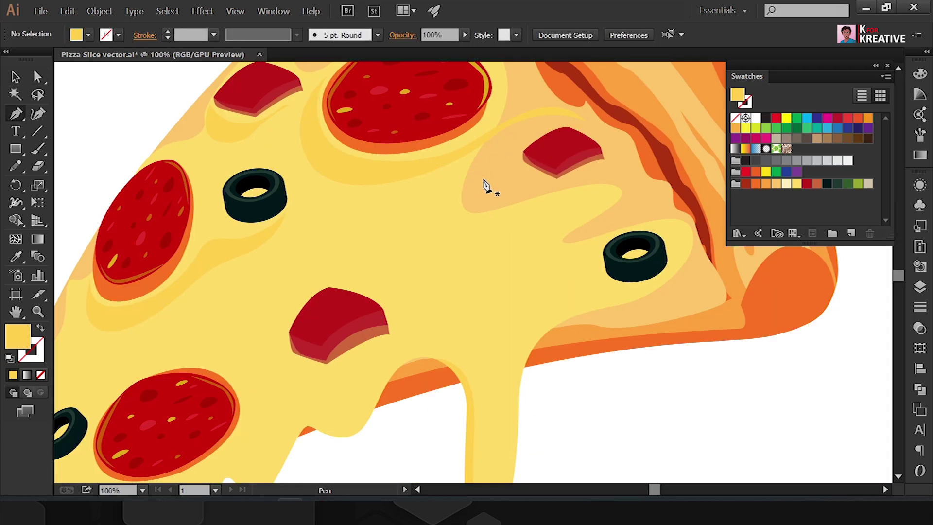
click(473, 159)
drag(439, 235, 455, 266)
drag(611, 193, 624, 207)
key(v)
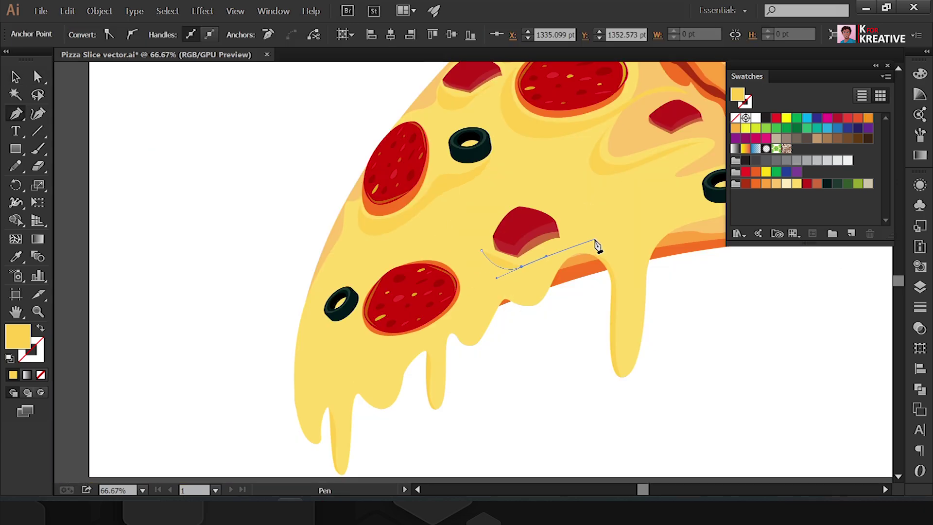
drag(482, 250, 497, 278)
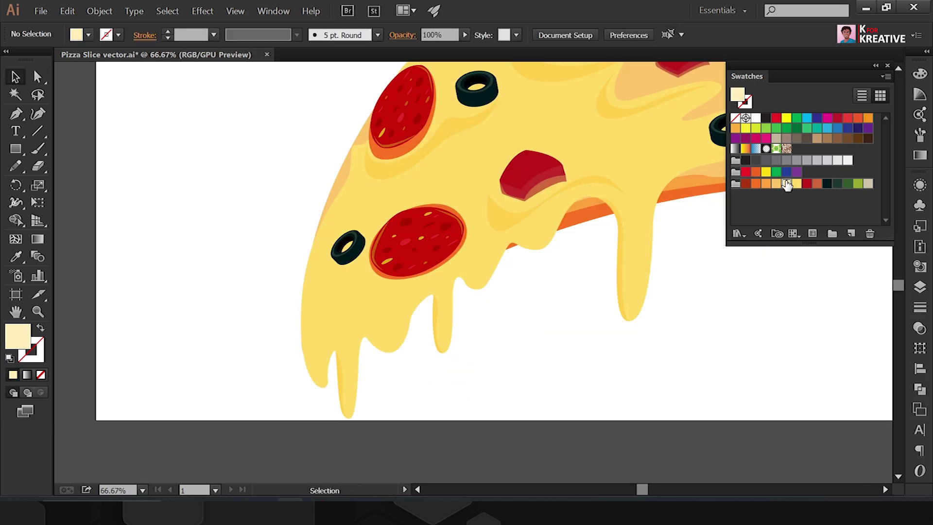
Step: Draw a pale cream highlight shape on the left cheese drip
click(365, 168)
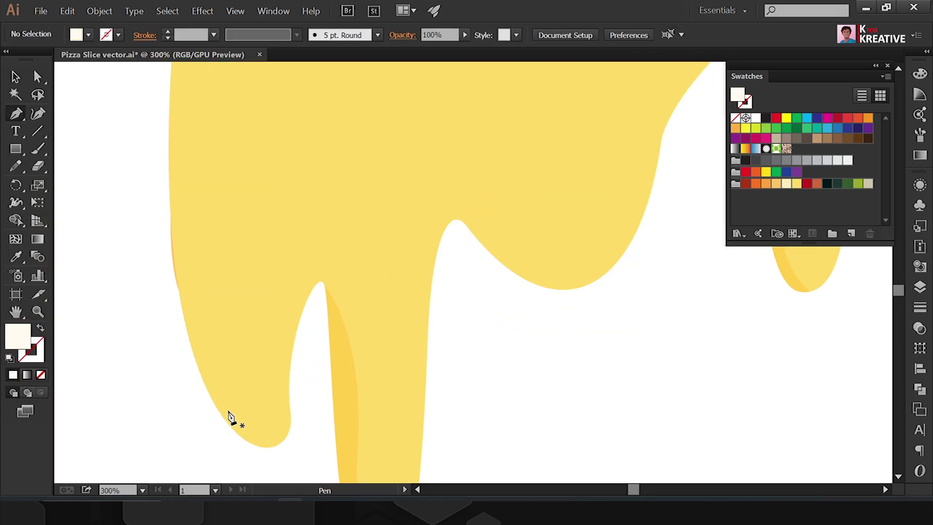
click(275, 438)
drag(327, 268, 396, 266)
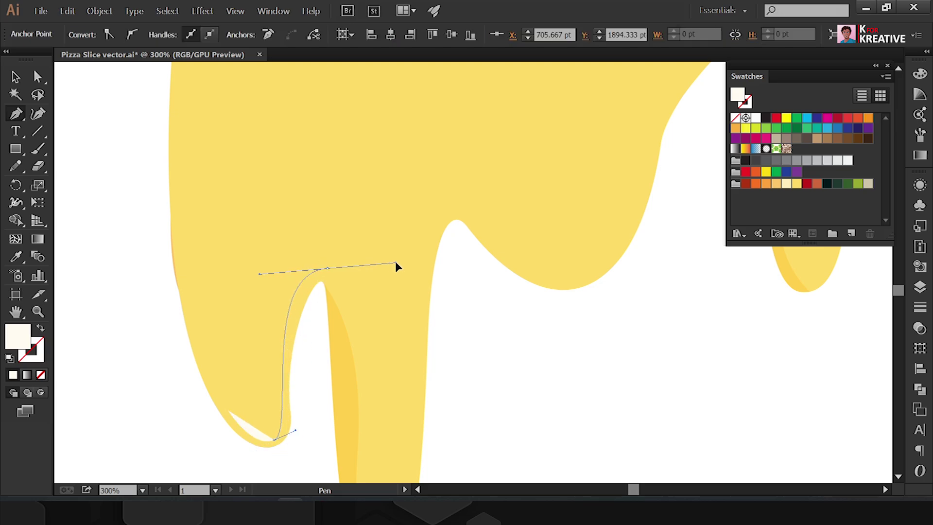
click(381, 463)
drag(343, 245, 408, 264)
click(241, 427)
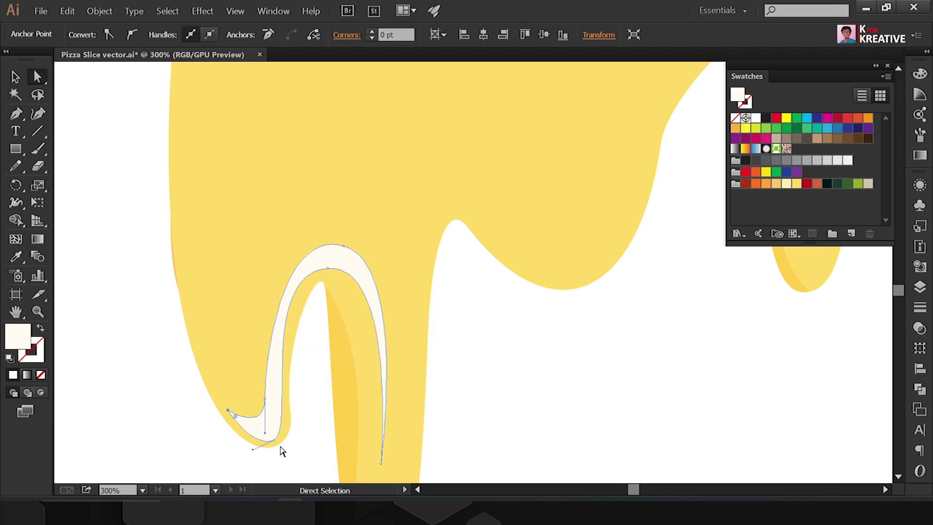
key(ctrl+minus)
Step: Add a cream highlight along the next drip and refine its curve
click(448, 275)
mouse_move(471, 275)
mouse_down()
mouse_move(481, 290)
mouse_move(544, 297)
mouse_up()
drag(557, 228, 557, 199)
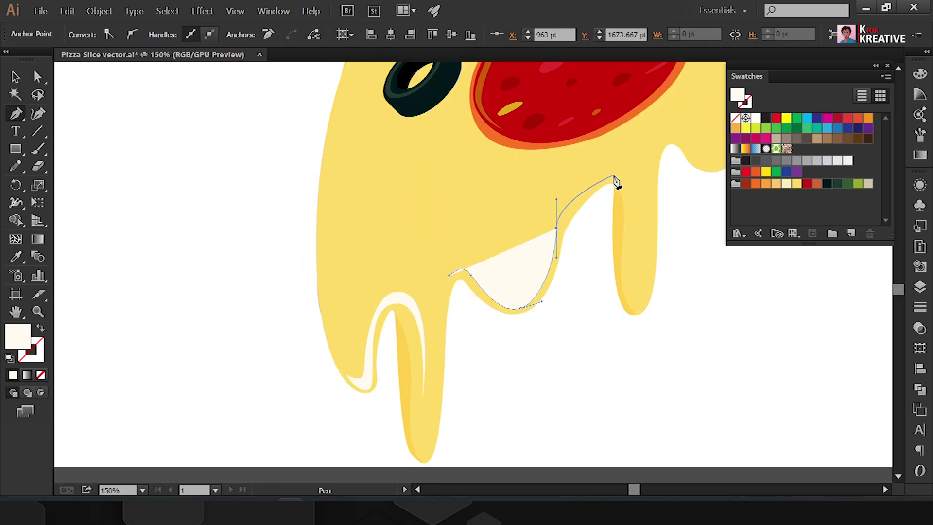
drag(621, 173, 666, 205)
mouse_move(544, 237)
mouse_down()
mouse_move(490, 275)
mouse_move(478, 249)
mouse_up()
click(448, 276)
key(a)
click(583, 291)
Step: Draw a cream highlight on the right drip and a wavy highlight along the cheese edge
key(p)
scroll(564, 382, up, 4)
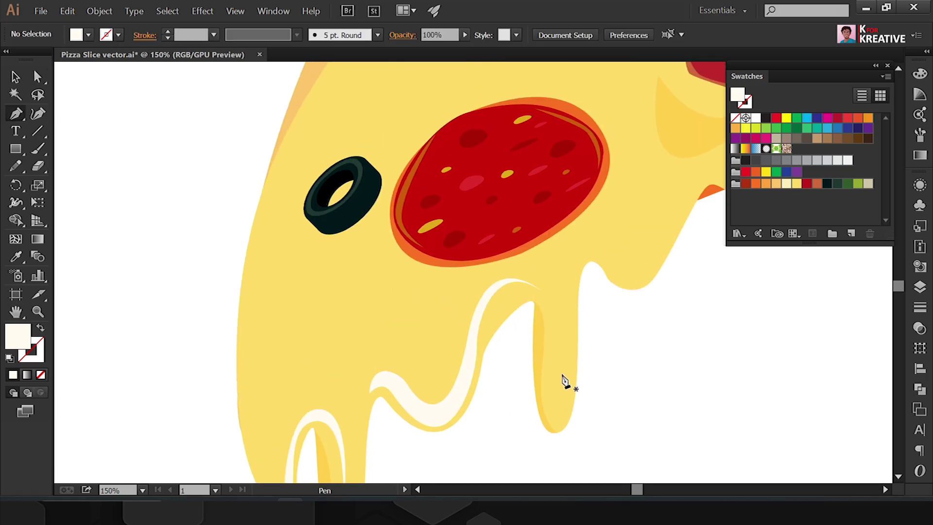
click(547, 386)
drag(559, 424, 573, 423)
drag(593, 243, 624, 244)
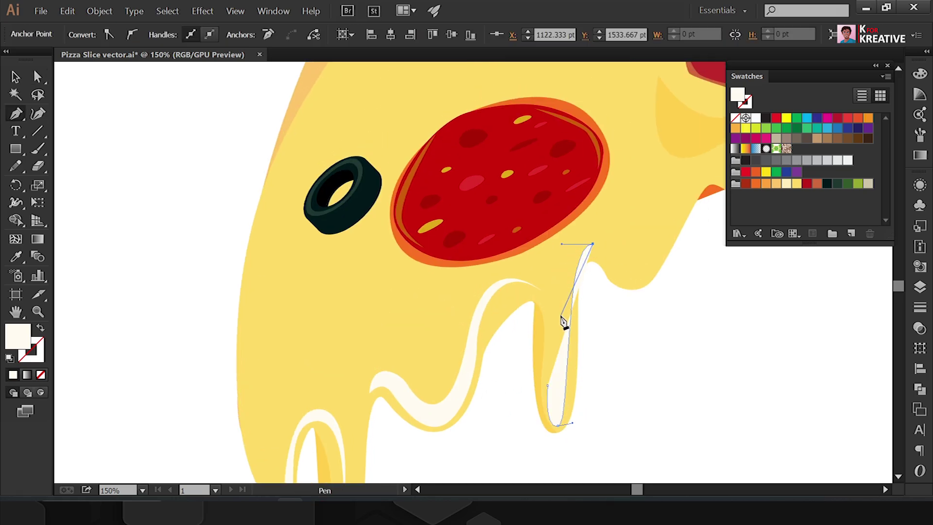
ctrl+click(584, 369)
scroll(573, 367, up, 3)
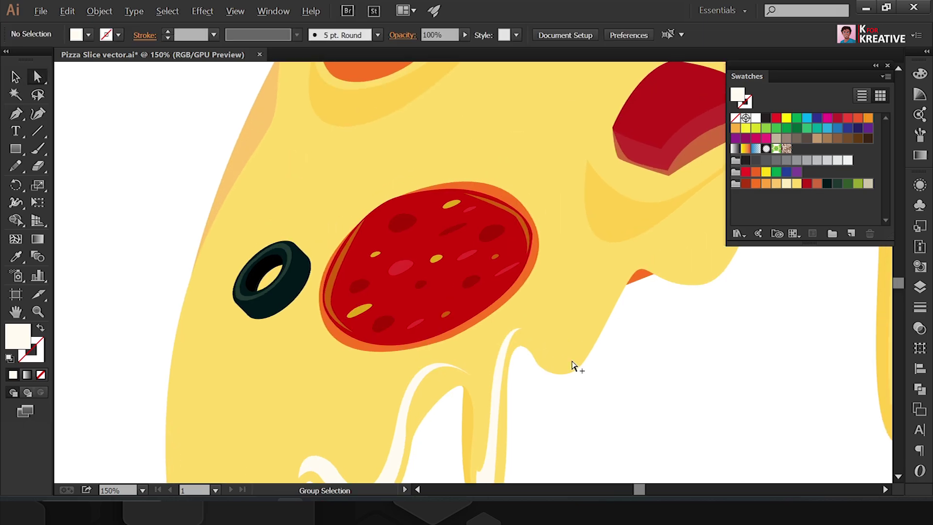
scroll(572, 366, right, 3)
mouse_move(532, 340)
mouse_down()
mouse_move(537, 354)
mouse_move(583, 314)
mouse_up()
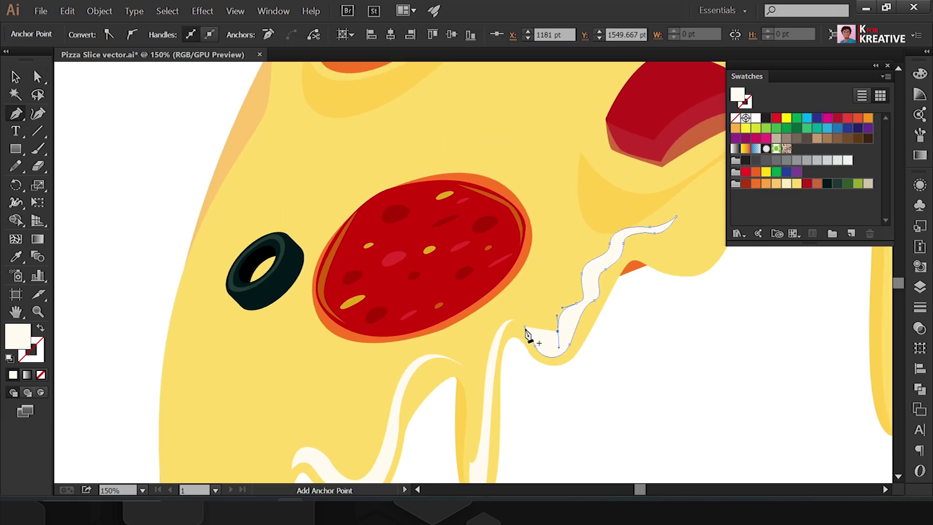
drag(525, 327, 548, 321)
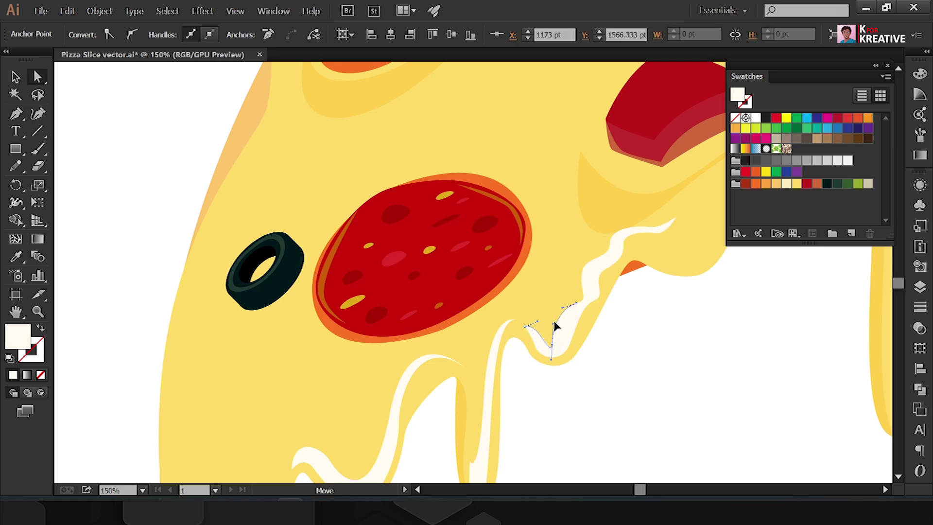
scroll(538, 152, right, 6)
Step: Draw a rounded cream highlight running down the right cheese drip
key(p)
click(527, 155)
drag(587, 201, 602, 265)
drag(607, 428, 636, 434)
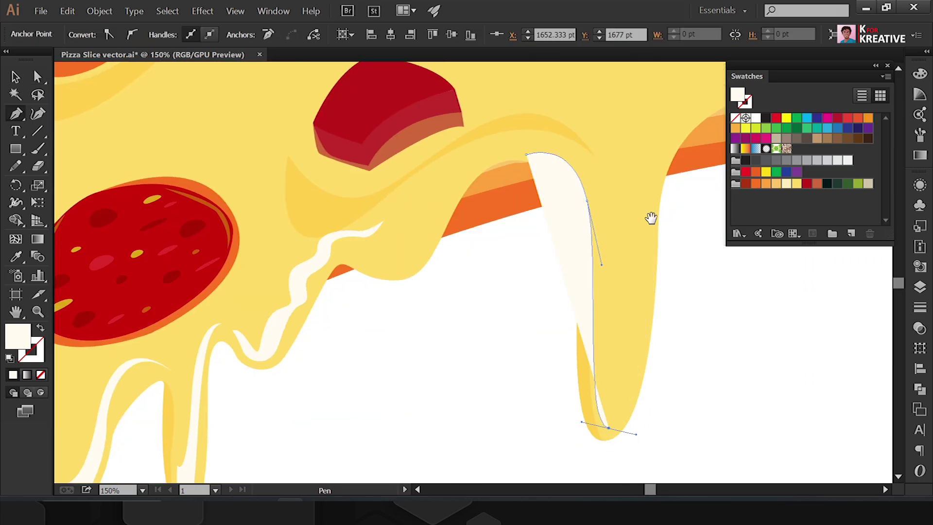
scroll(651, 219, up, 3)
click(607, 162)
scroll(606, 163, down, 3)
drag(460, 182, 446, 344)
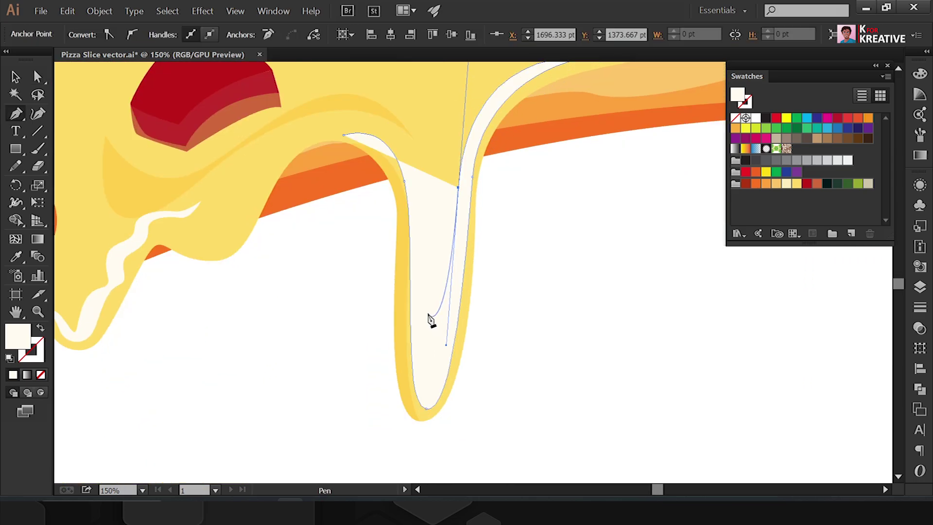
drag(344, 135, 250, 167)
key(ctrl+shift+a)
scroll(336, 290, down, 2)
scroll(429, 273, up, 4)
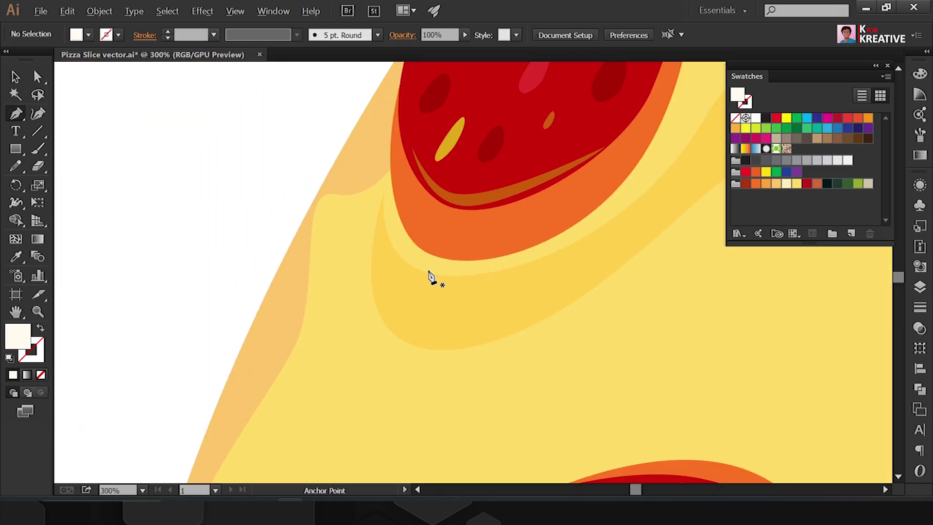
Step: Draw two thin curved cream streaks beneath the pepperoni slices and select both
click(374, 281)
scroll(498, 291, up, 3)
drag(593, 234, 619, 243)
scroll(535, 219, down, 3)
drag(494, 199, 421, 306)
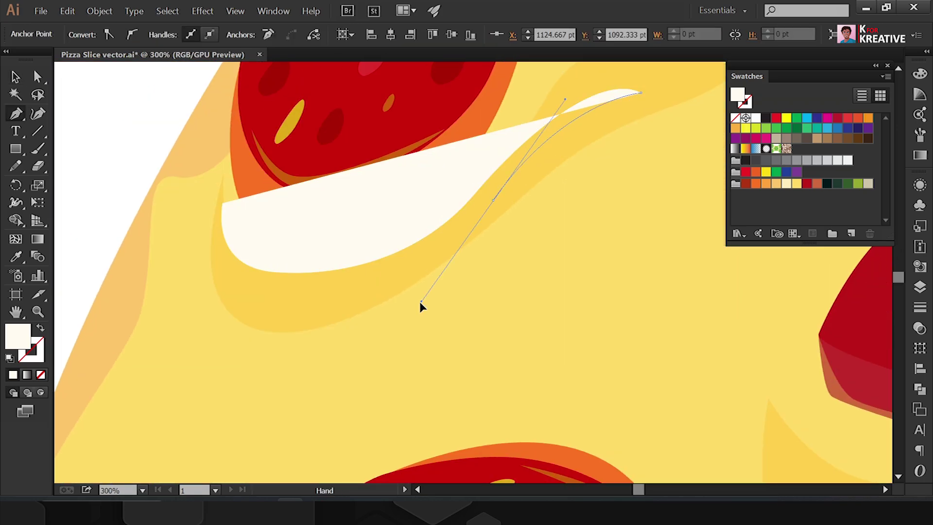
drag(223, 291, 204, 232)
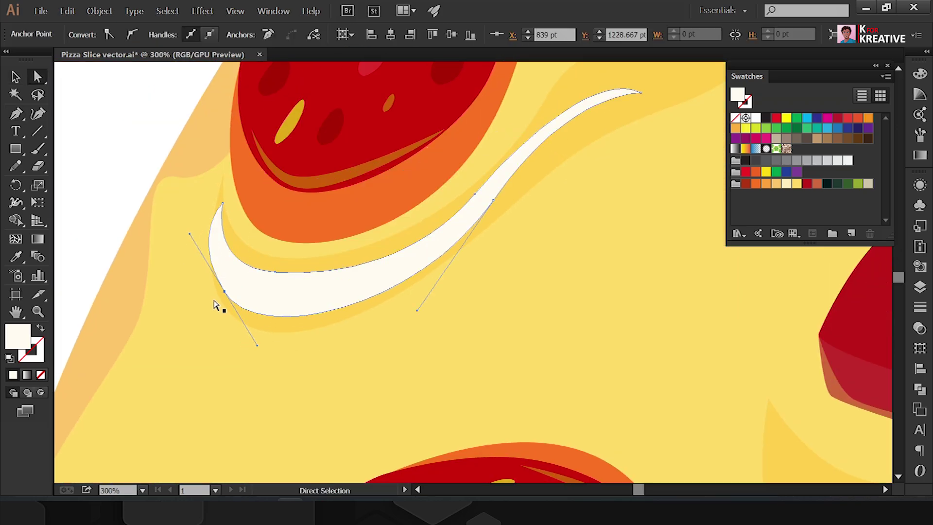
key(ctrl+1)
key(p)
click(388, 201)
drag(420, 262, 469, 276)
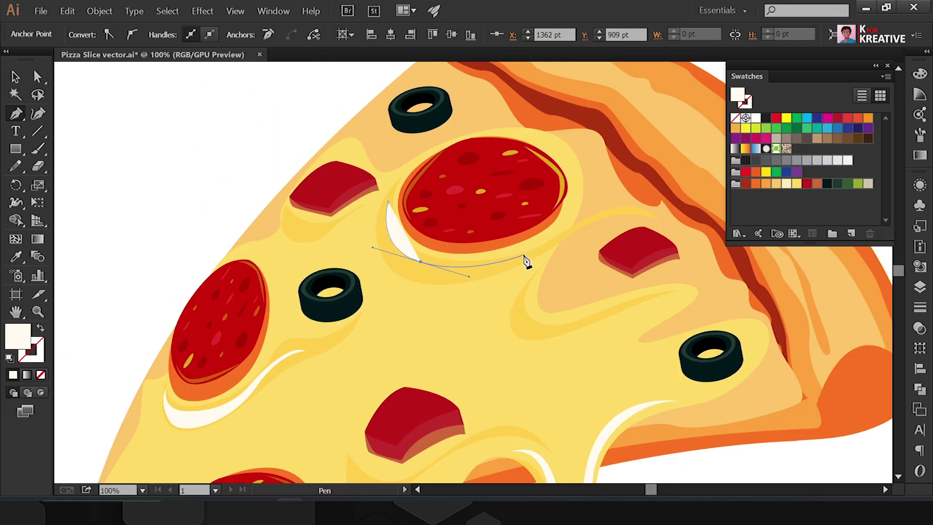
click(523, 256)
drag(520, 202, 213, 427)
Step: Tint the selected streaks with the sampled soft cheese yellow
key(ctrl+minus)
key(i)
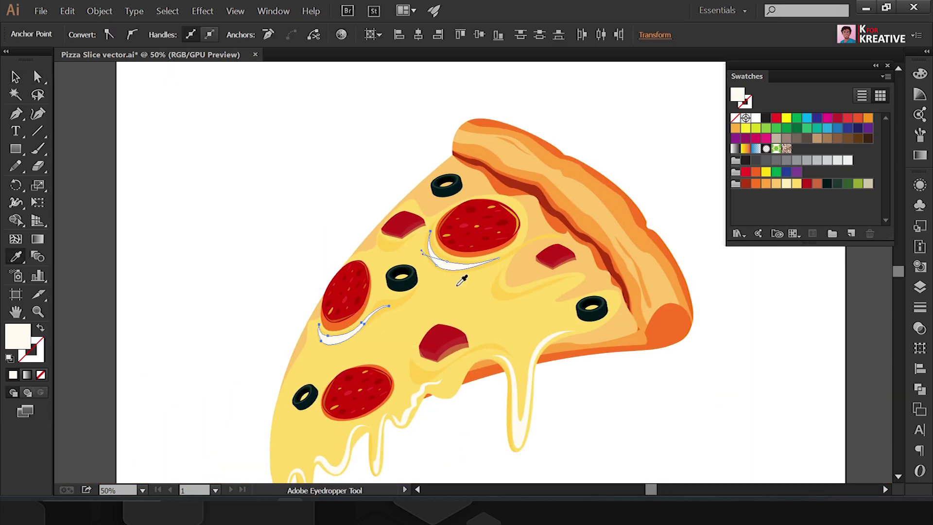
click(457, 285)
double_click(17, 336)
key(Return)
Step: Draw a small pale-yellow highlight under the lower ham chunk, pulling its top point upward
key(ctrl+1)
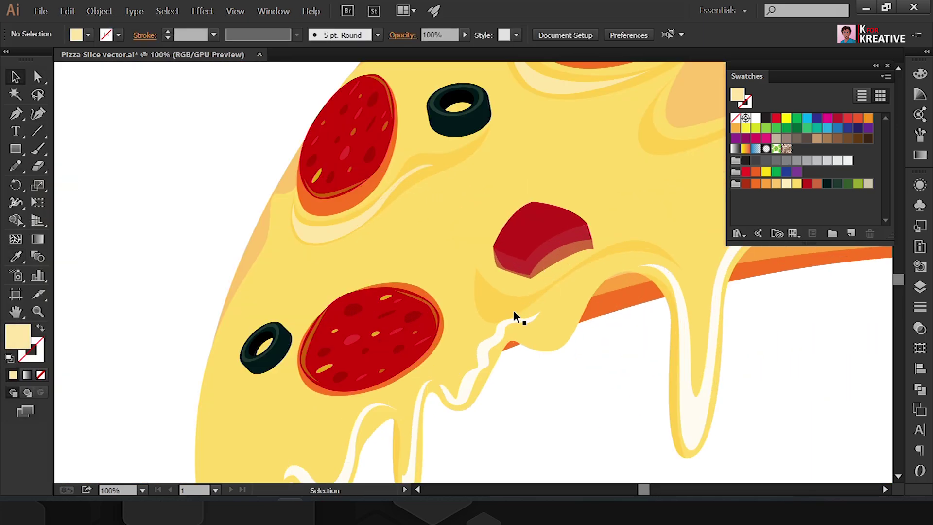
click(513, 310)
double_click(499, 309)
key(Escape)
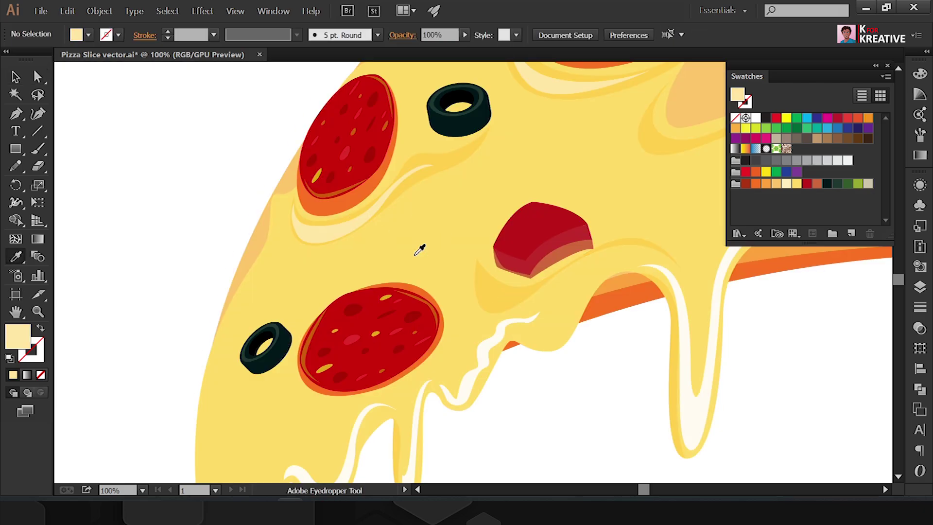
key(ctrl+plus)
key(p)
click(451, 256)
drag(539, 302, 589, 291)
click(451, 255)
key(a)
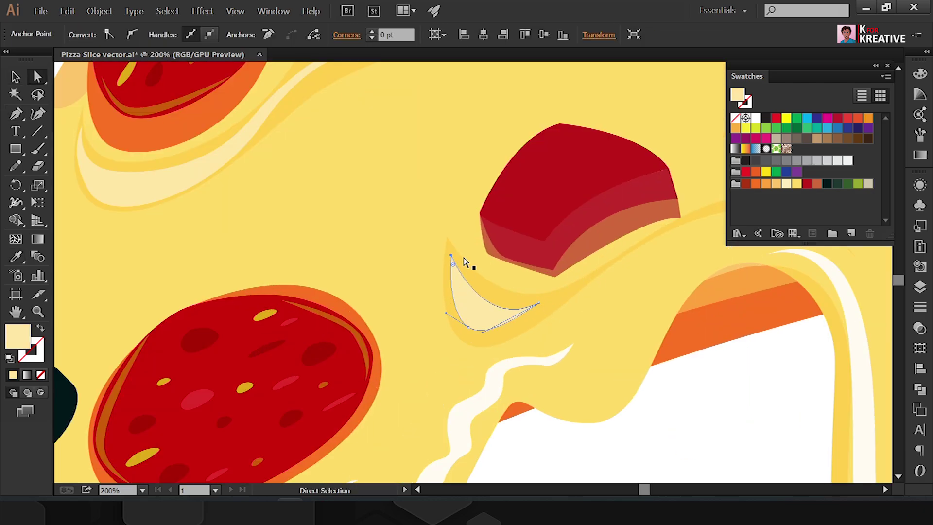
drag(451, 255, 457, 208)
Step: Draw a pale-yellow highlight beside the upper ham chunk, then choose dark green as the fill
key(ctrl+0)
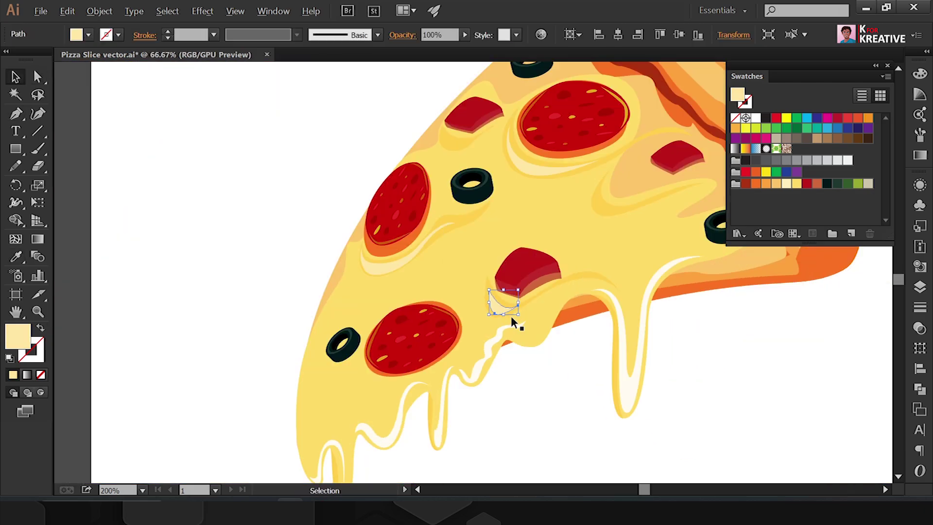
click(655, 337)
key(ctrl+plus)
key(ctrl+plus)
key(p)
click(393, 166)
click(375, 252)
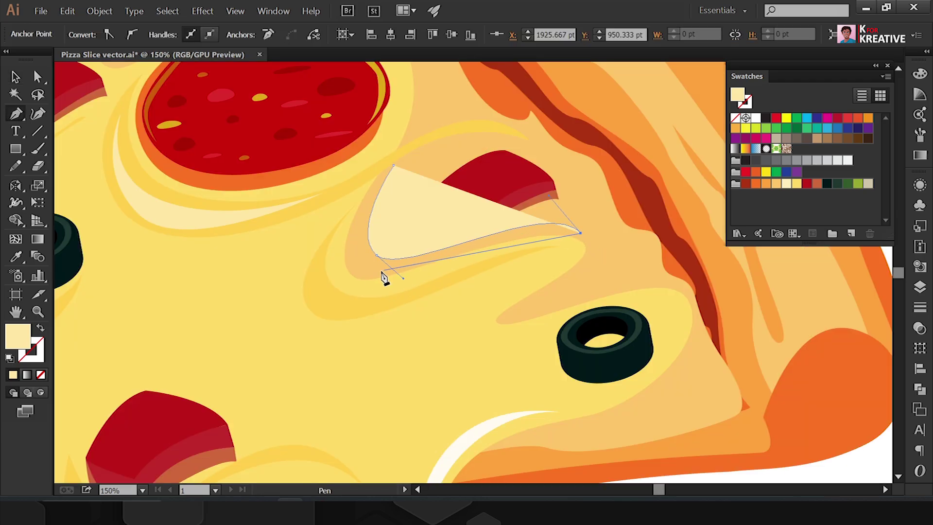
drag(350, 265, 345, 246)
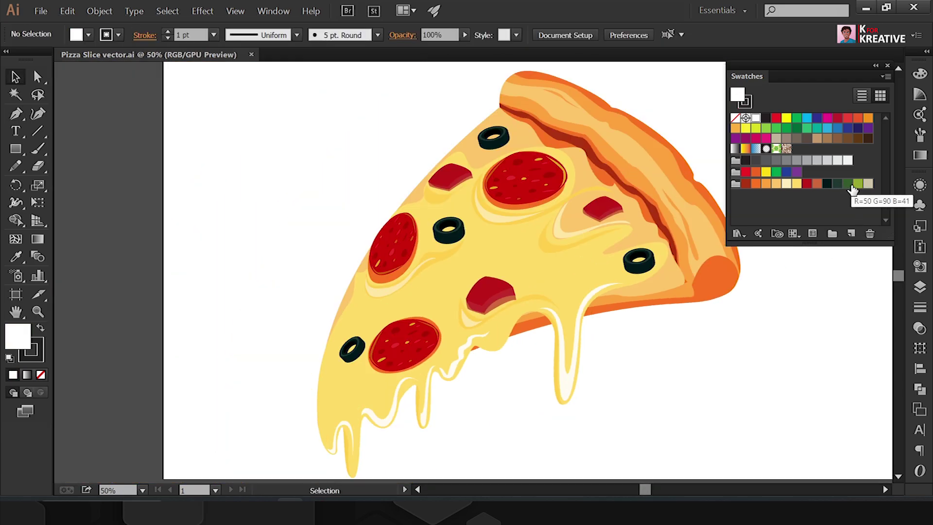
click(847, 183)
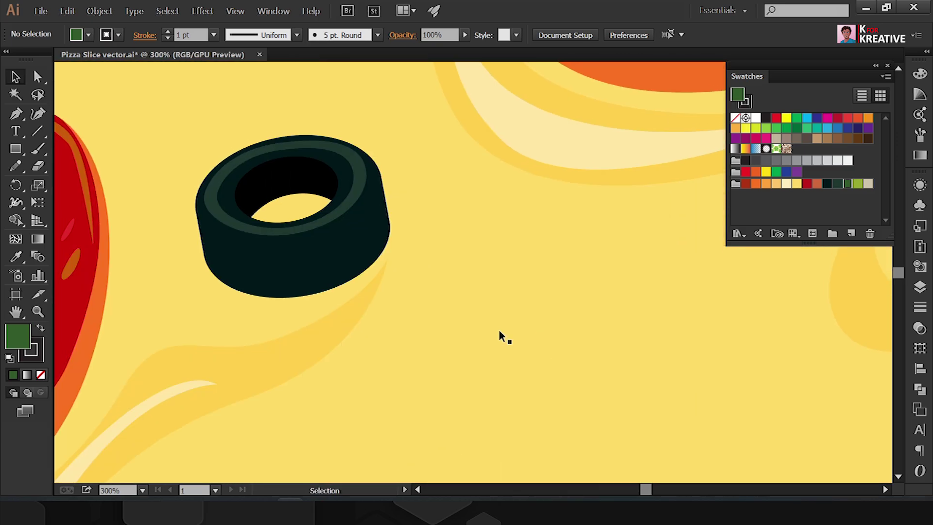
Step: Draw a thin curved green-pepper band below the olive with the Pen tool
key(p)
click(311, 400)
click(345, 381)
drag(453, 384, 530, 363)
click(535, 191)
key(ctrl+minus)
key(ctrl+minus)
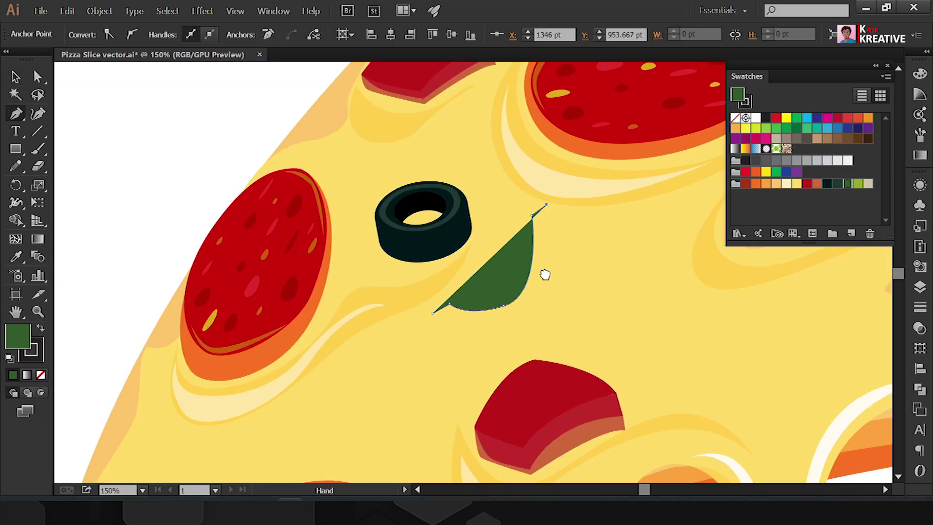
drag(525, 286, 472, 326)
click(475, 325)
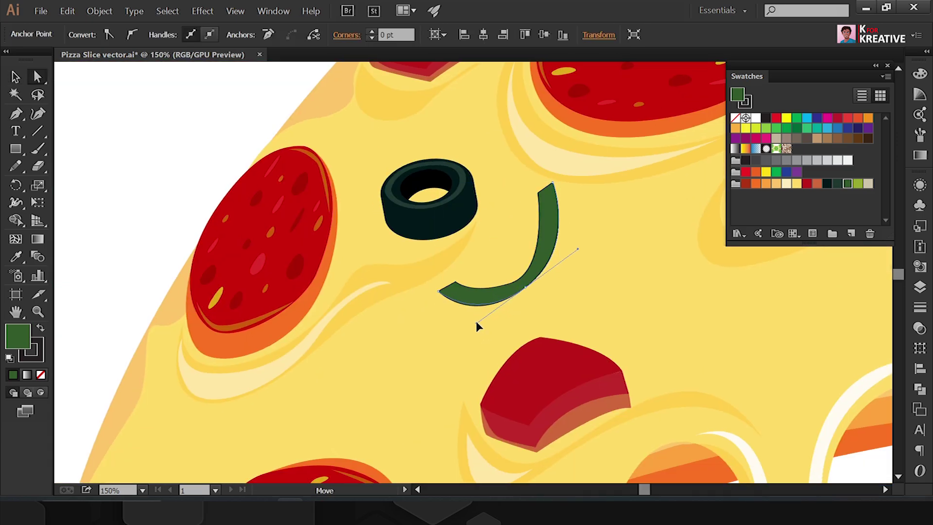
drag(550, 277, 567, 323)
Step: Adjust an anchor on the pepper band and fill it light green
key(a)
click(565, 320)
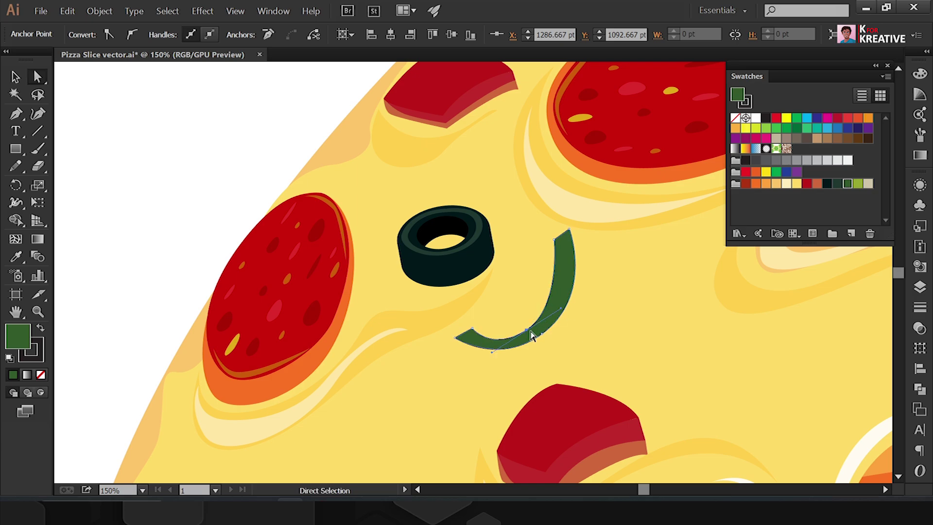
click(456, 334)
click(569, 272)
click(858, 184)
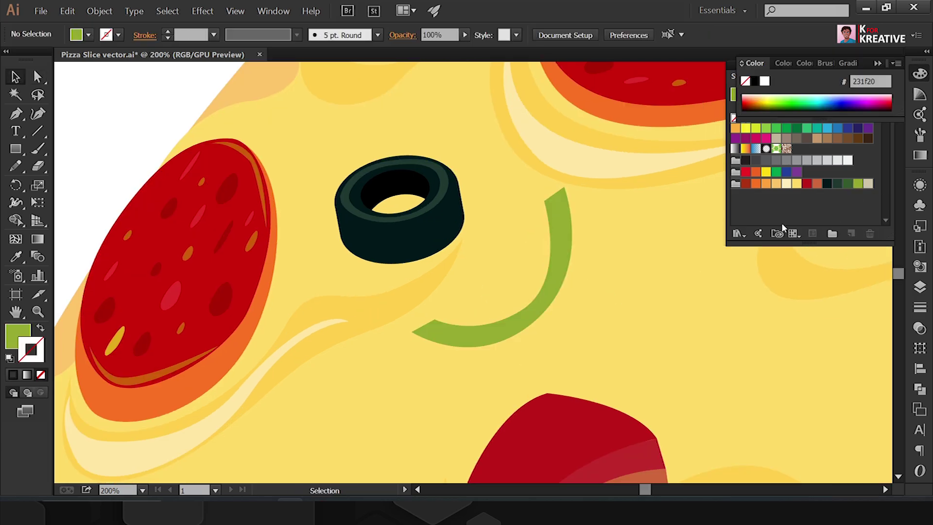
key(ctrl+plus)
Step: Draw a dark-green side shape along the band and send it behind the band
key(p)
click(417, 340)
click(444, 375)
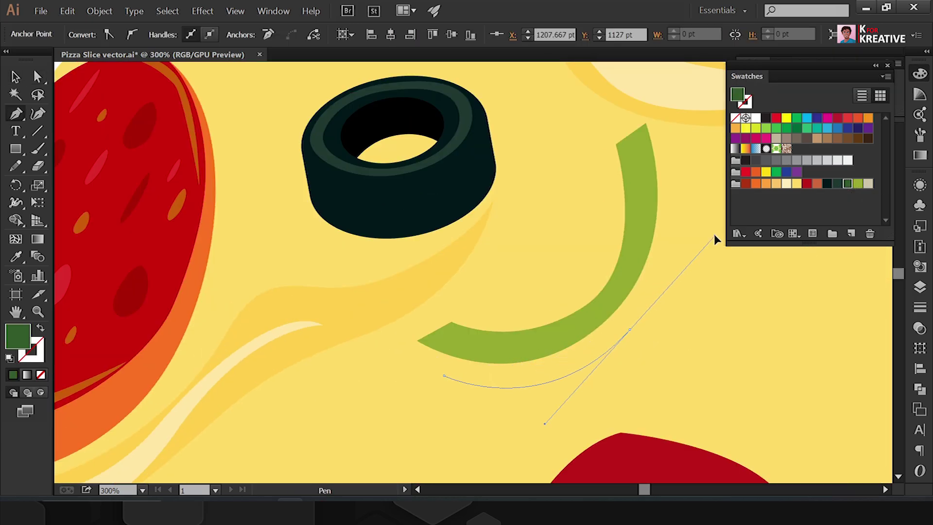
drag(714, 234, 713, 235)
click(665, 142)
click(645, 124)
drag(604, 304, 535, 362)
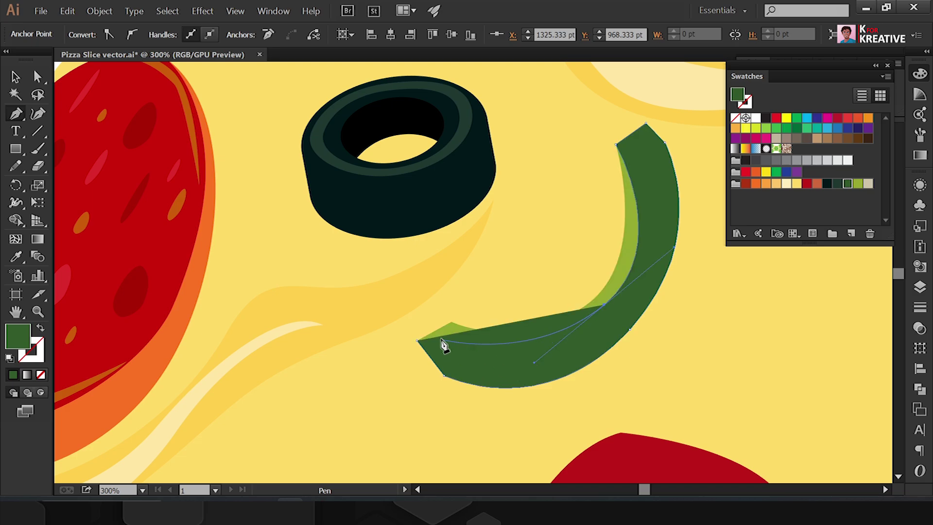
click(417, 340)
key(v)
key(ctrl+shift+bracketleft)
Step: Rotate the pepper slightly and recolour its side a mid green
scroll(573, 301, down, 2)
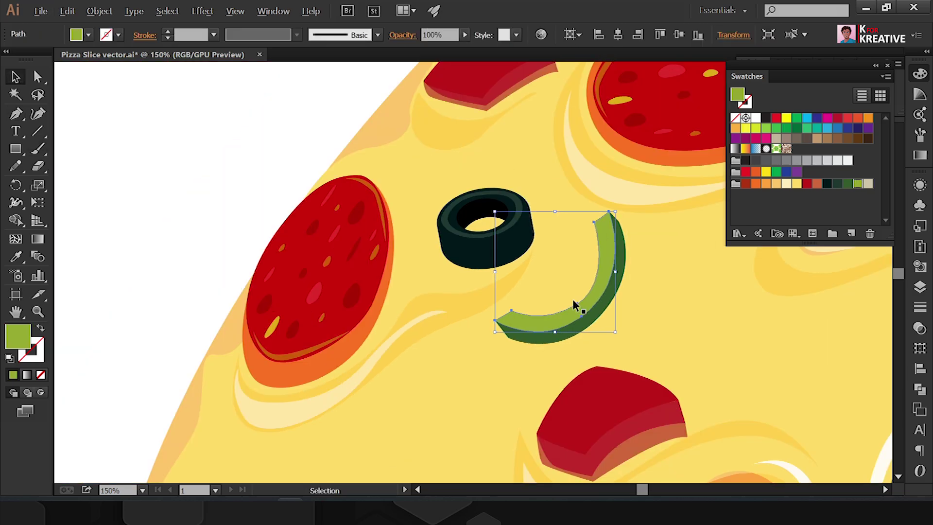
drag(480, 190, 472, 206)
double_click(585, 302)
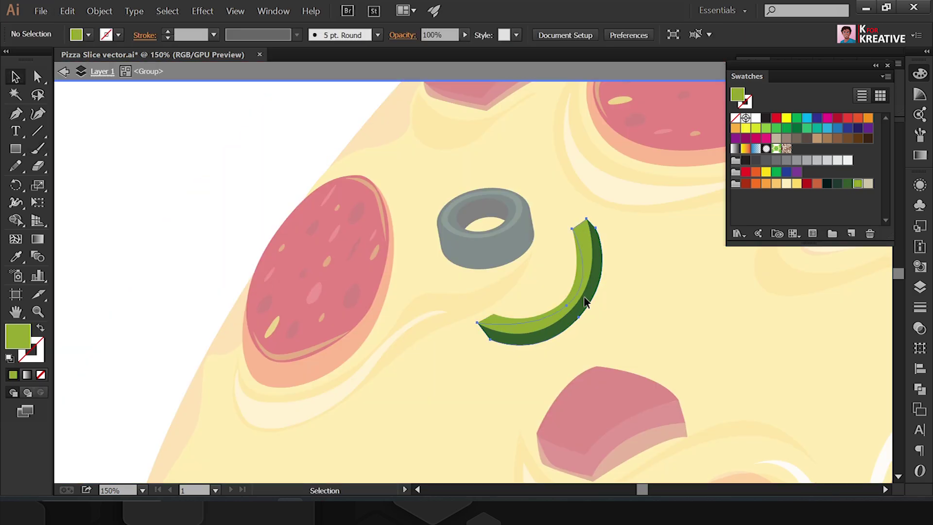
key(i)
click(589, 255)
double_click(17, 336)
key(Return)
key(v)
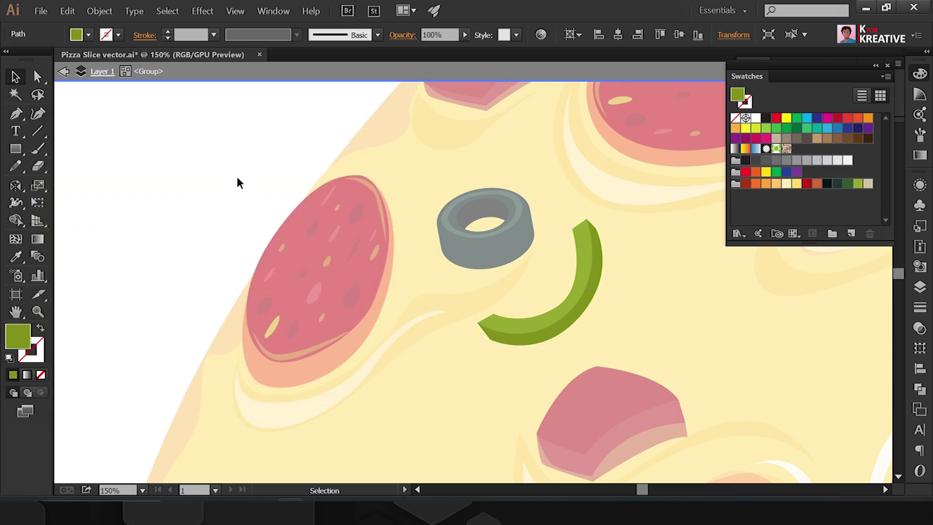
key(Escape)
key(ctrl+minus)
key(ctrl+minus)
Step: Place a pepper copy near the right ham chunk, rotate it into an arch, and delete its dark side
drag(441, 299, 576, 277)
drag(567, 361, 581, 269)
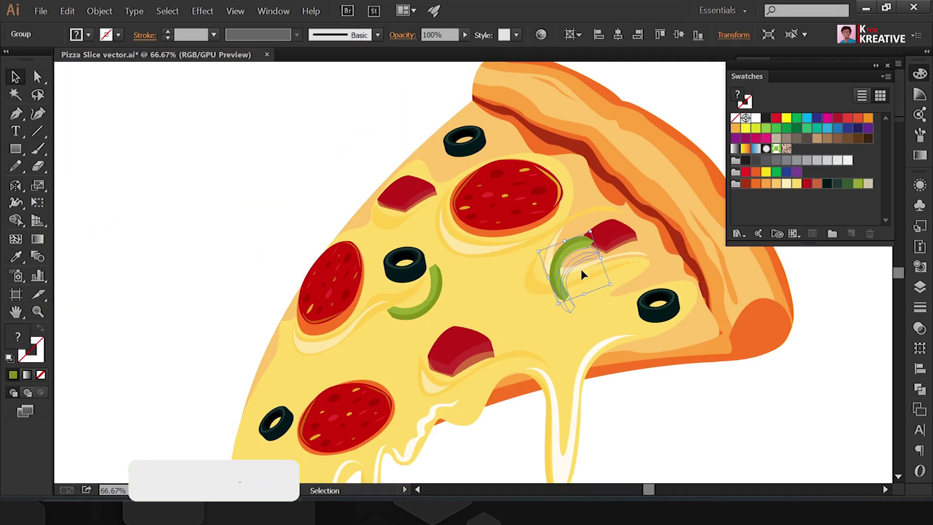
key(ctrl+plus)
key(ctrl+plus)
drag(652, 280, 515, 149)
double_click(515, 144)
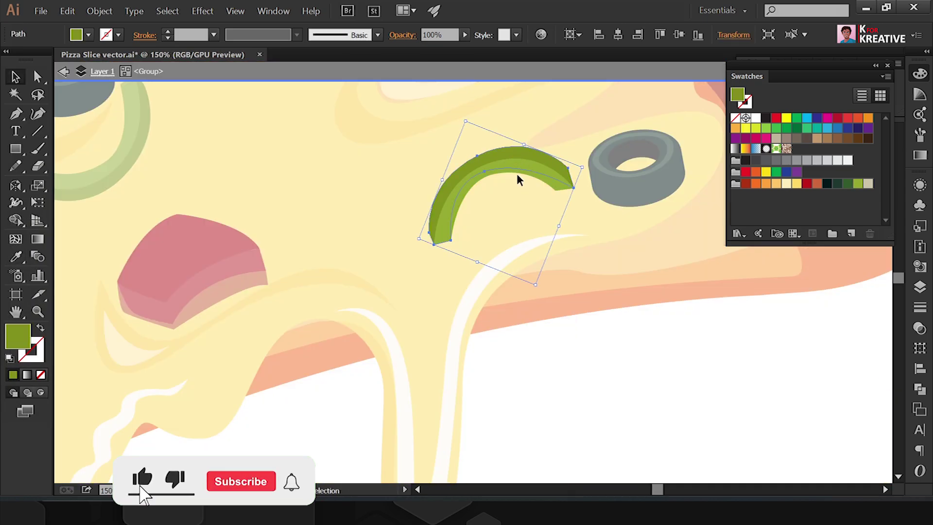
click(517, 175)
key(Delete)
key(ctrl+plus)
Step: Draw a new inner side for the arched pepper and send it behind
key(p)
click(419, 276)
click(444, 289)
click(459, 279)
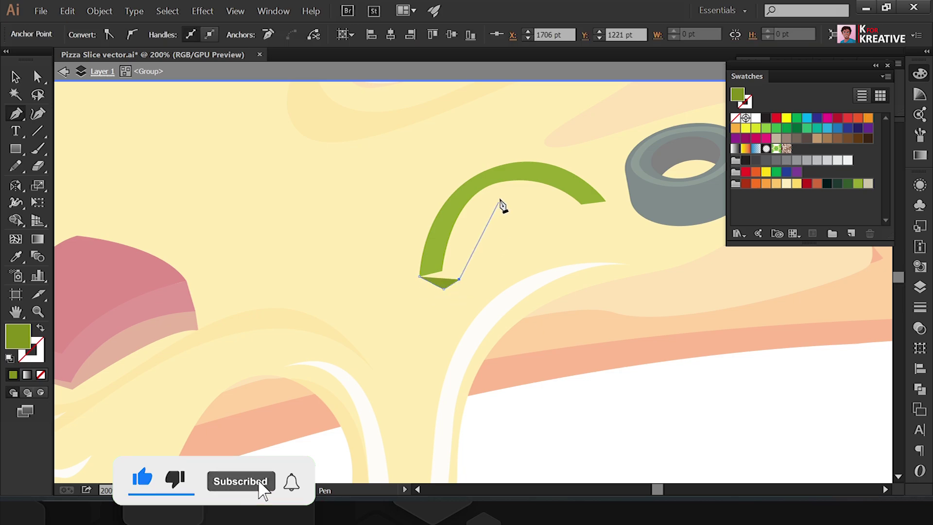
drag(501, 196, 529, 196)
click(581, 218)
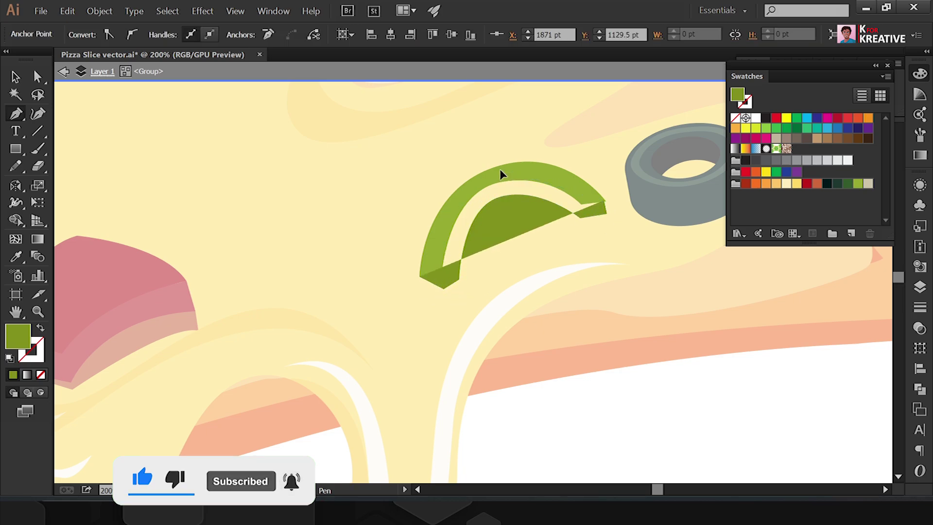
click(421, 277)
key(ctrl+shift+bracketleft)
ctrl+click(480, 295)
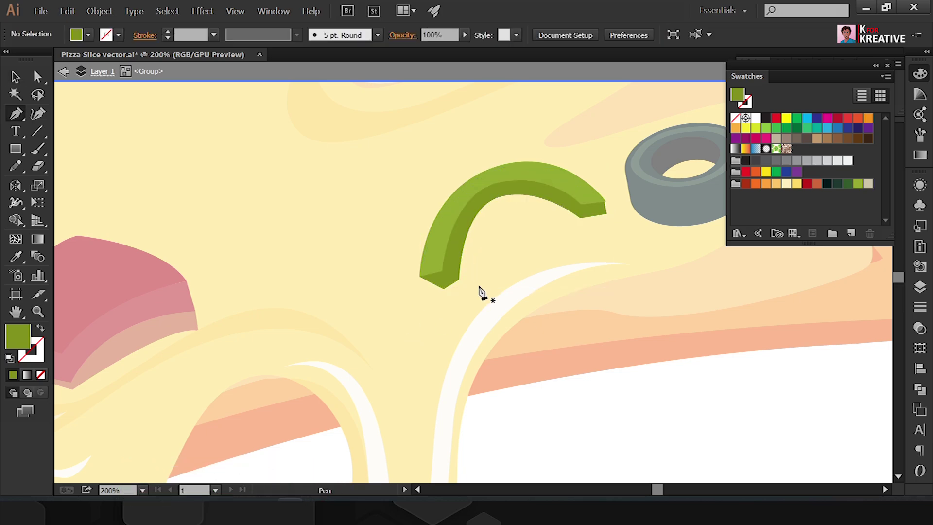
Step: Draw a lighter-green cutting shape over the lower part of the pepper arc
click(379, 275)
click(412, 329)
click(538, 341)
click(658, 245)
click(581, 217)
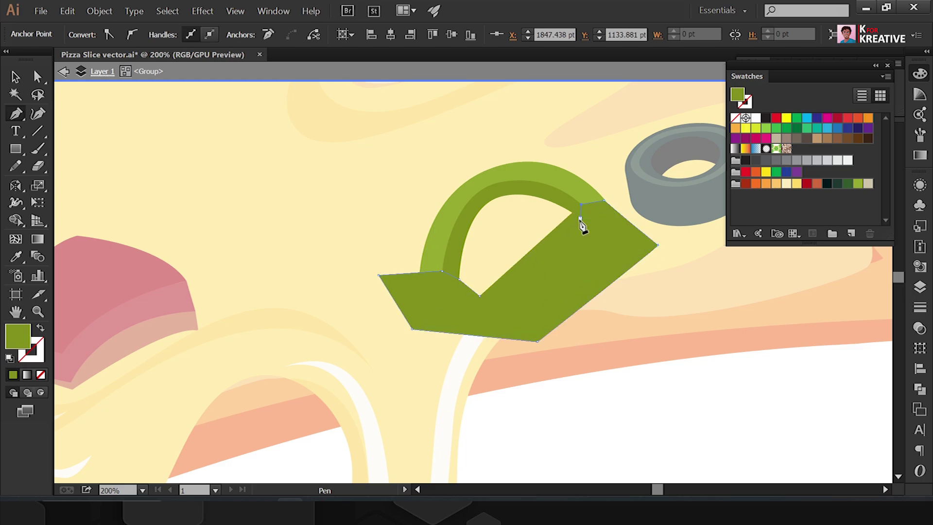
click(558, 267)
click(480, 295)
double_click(17, 335)
click(174, 232)
click(364, 167)
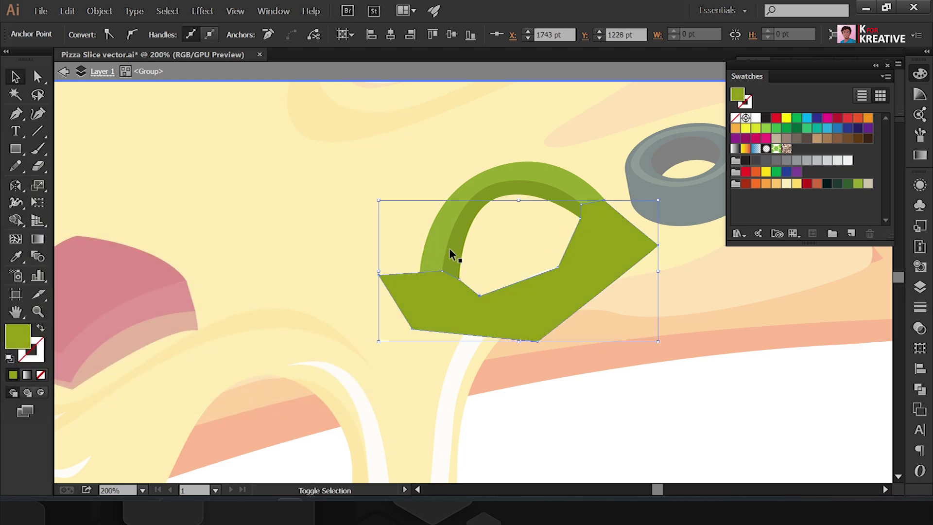
Step: Trim the pepper arc shorter by subtracting the cutting shape with Minus Front
shift+click(450, 249)
key(ctrl+0)
key(ctrl+1)
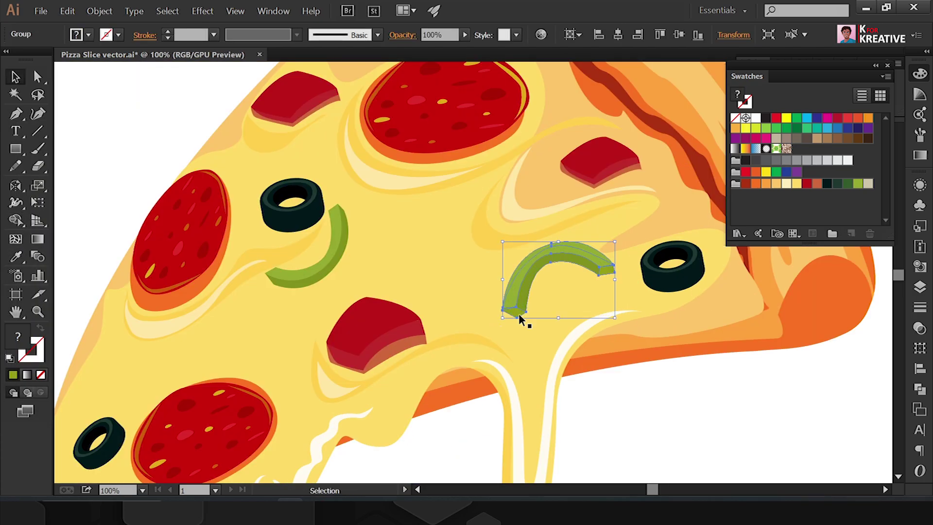
click(505, 277)
key(ctrl+minus)
key(ctrl+minus)
Step: Move and rotate the pepper arc and an olive so they sit side by side
click(469, 299)
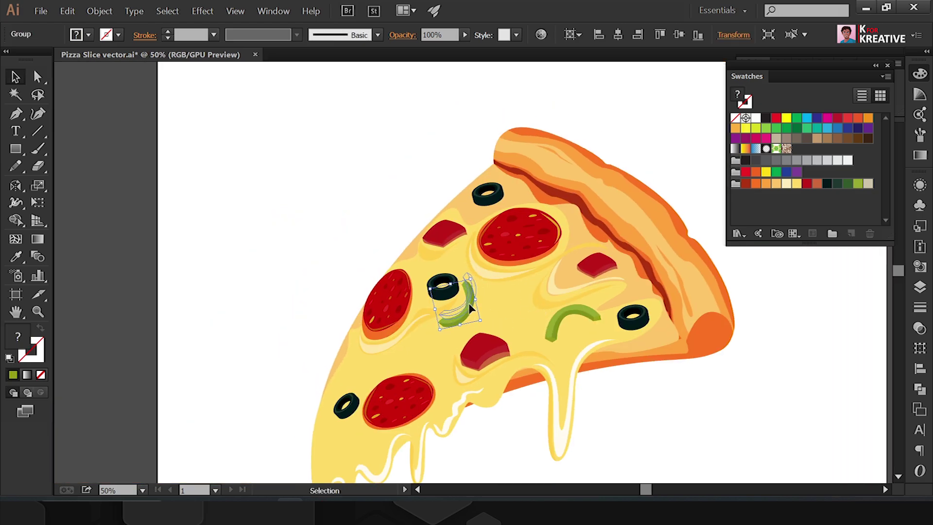
click(427, 348)
mouse_move(435, 337)
mouse_down()
mouse_move(411, 326)
mouse_move(461, 340)
mouse_up()
click(38, 220)
key(ctrl+plus)
key(ctrl+plus)
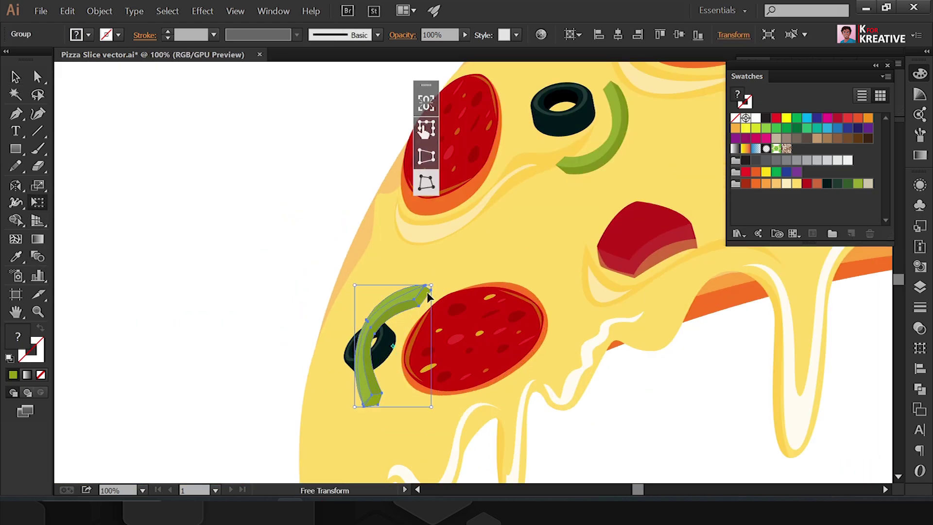
key(v)
scroll(476, 243, down, 5)
drag(450, 204, 433, 156)
drag(451, 225, 463, 181)
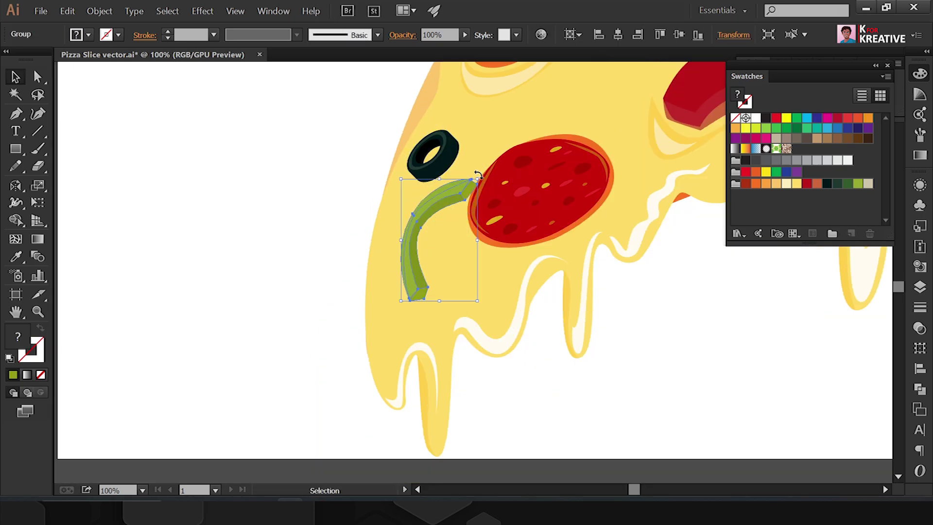
click(338, 189)
key(ctrl+minus)
scroll(455, 249, up, 3)
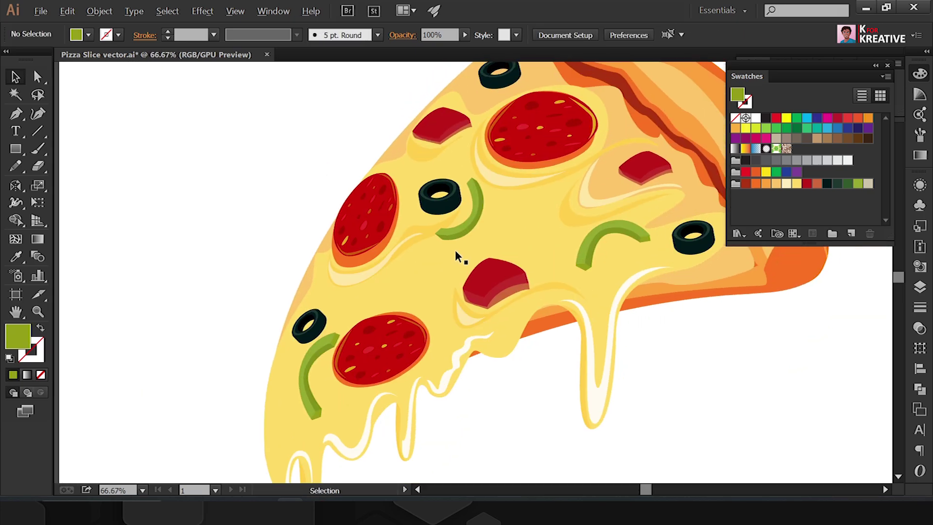
Step: Select and adjust the first anchors on the crust band's inner edge
key(ctrl+plus)
key(ctrl+plus)
key(a)
click(412, 196)
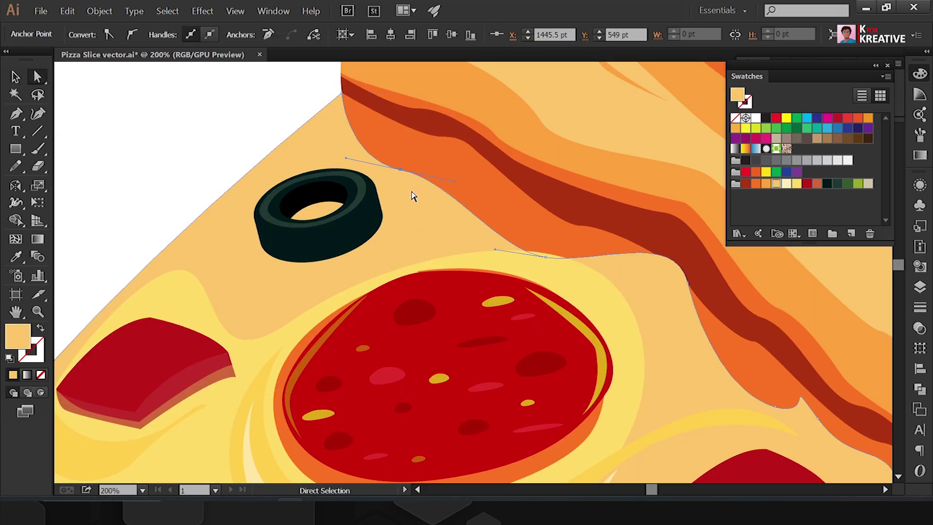
scroll(635, 217, down, 2)
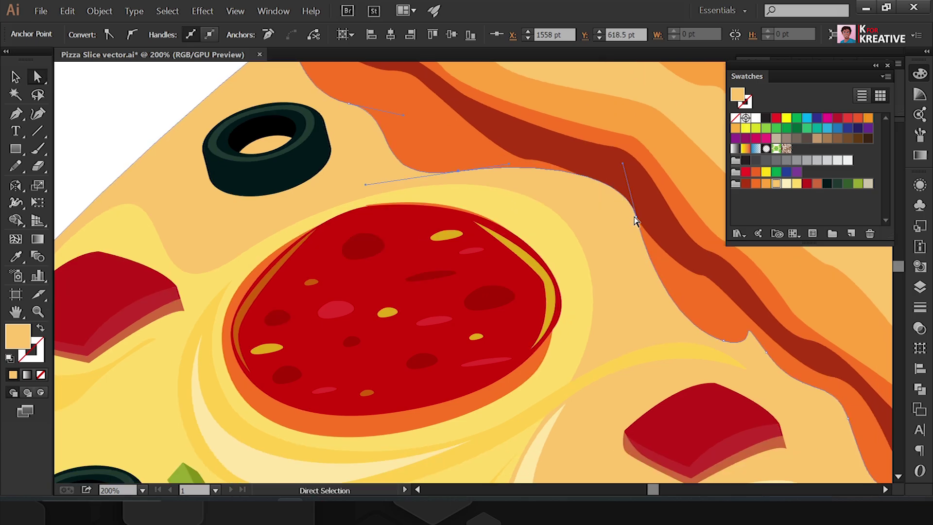
click(594, 185)
scroll(635, 285, down, 2)
scroll(636, 284, right, 3)
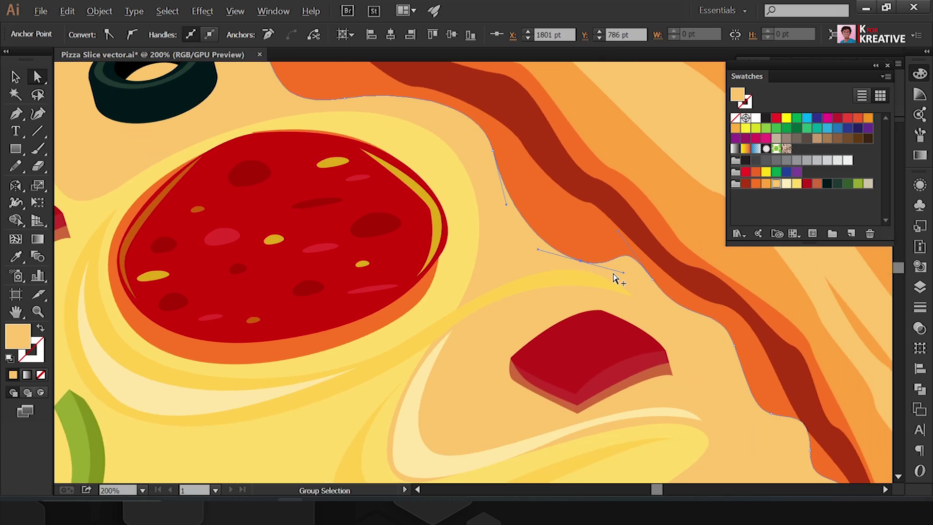
scroll(614, 277, down, 2)
scroll(614, 278, right, 2)
Step: Adjust further anchors lower down the crust edge where it meets the cheese
click(687, 354)
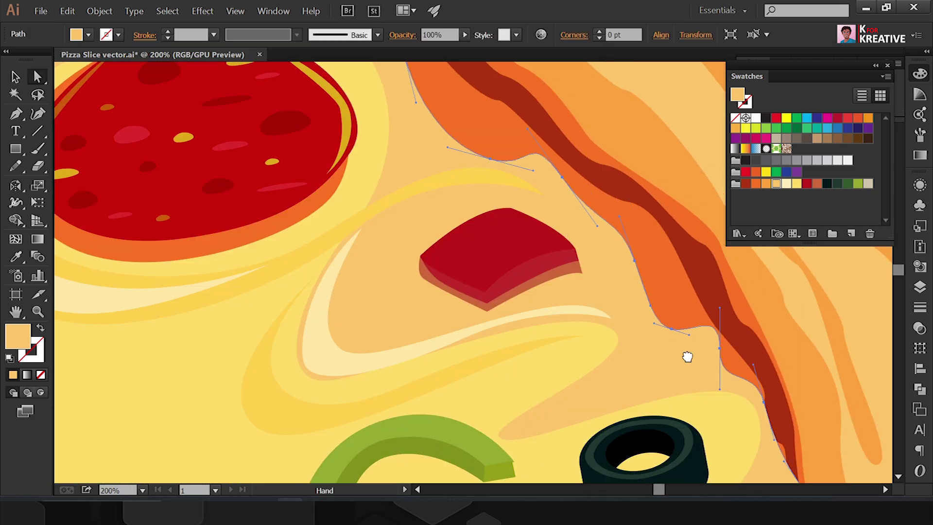
scroll(637, 236, down, 2)
click(632, 251)
scroll(673, 298, down, 2)
scroll(672, 298, right, 1)
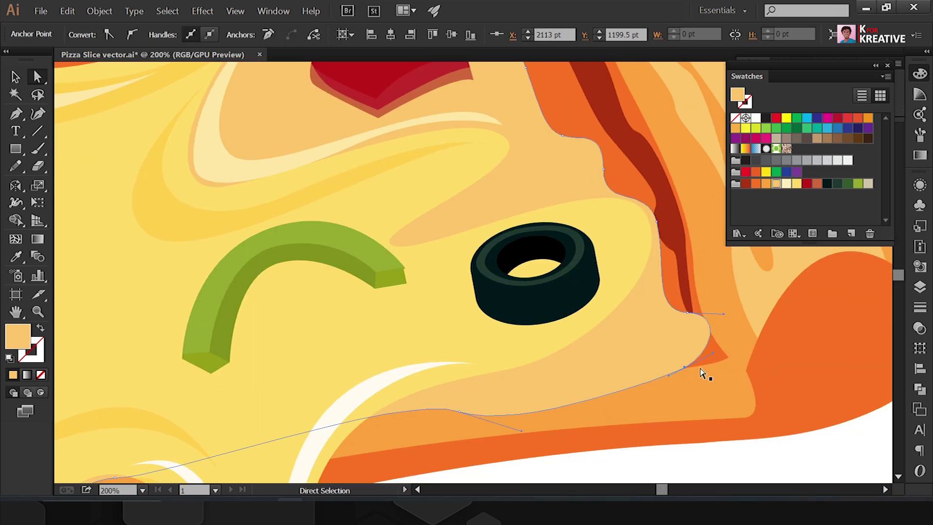
click(655, 377)
scroll(581, 340, down, 2)
scroll(581, 341, left, 1)
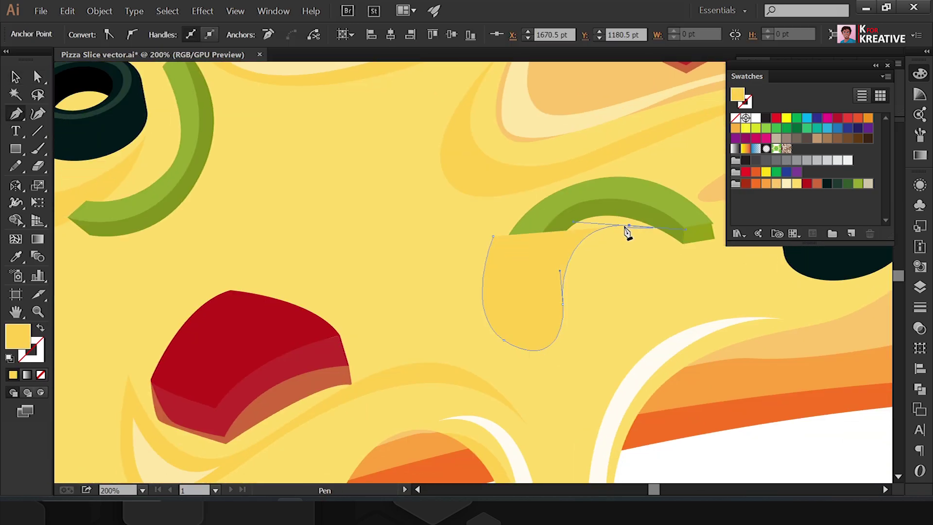
Step: Draw a curved cheese highlight under the green pepper
drag(572, 299, 575, 375)
drag(462, 325, 444, 279)
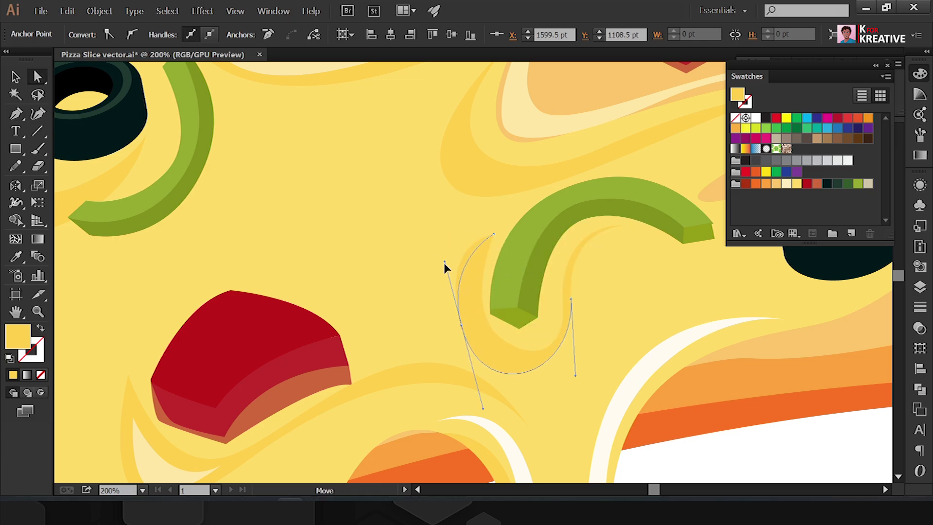
key(p)
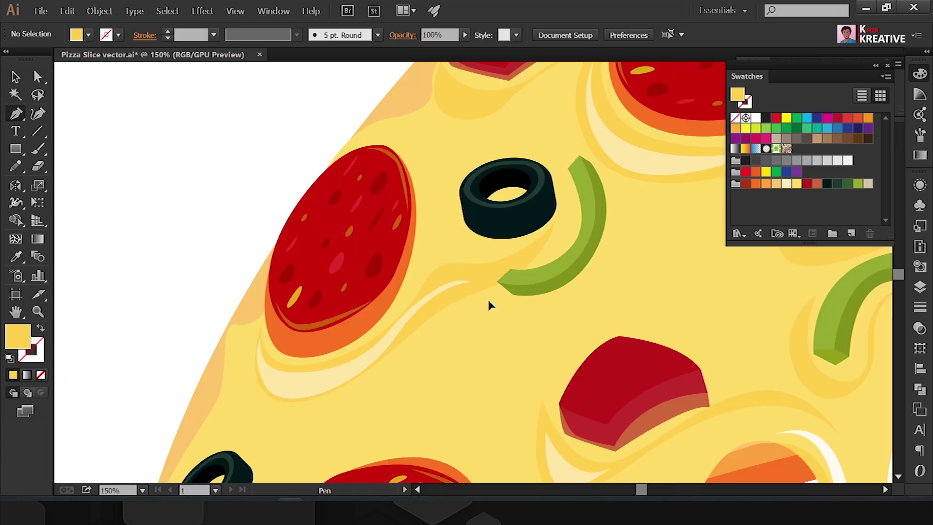
click(488, 302)
click(623, 227)
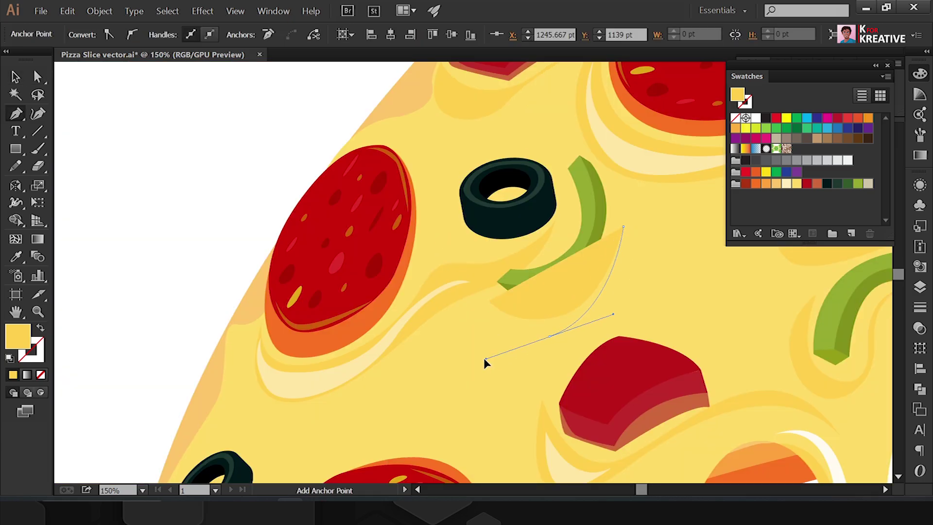
drag(549, 336, 484, 358)
Step: Draw a pale crescent highlight in the cheese beneath the pepper
key(p)
scroll(423, 281, up, 3)
click(350, 261)
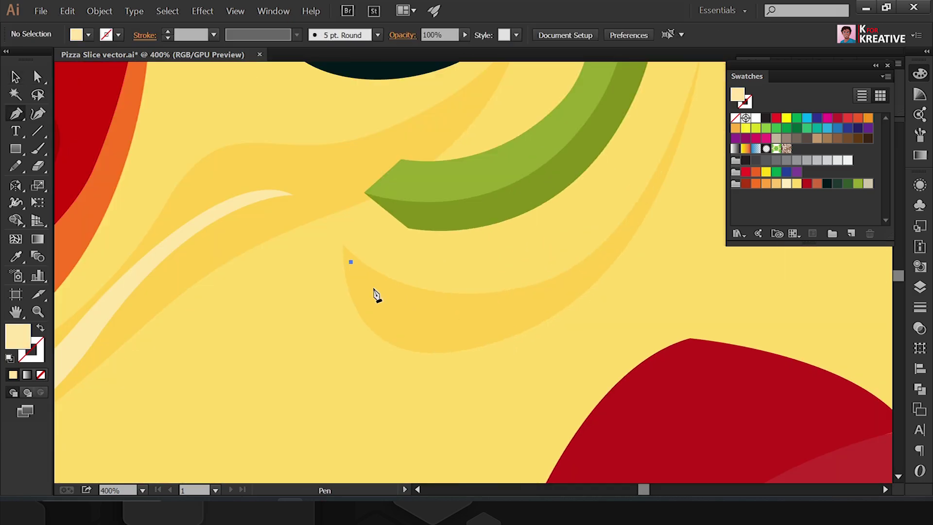
drag(414, 342, 476, 354)
drag(590, 261, 621, 214)
scroll(524, 348, up, 3)
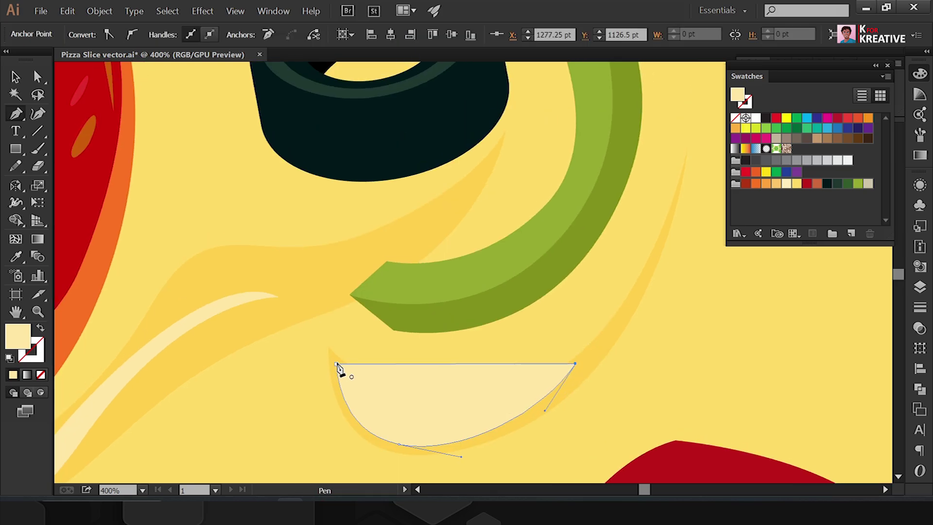
drag(334, 365, 451, 394)
scroll(452, 393, down, 3)
scroll(391, 332, down, 3)
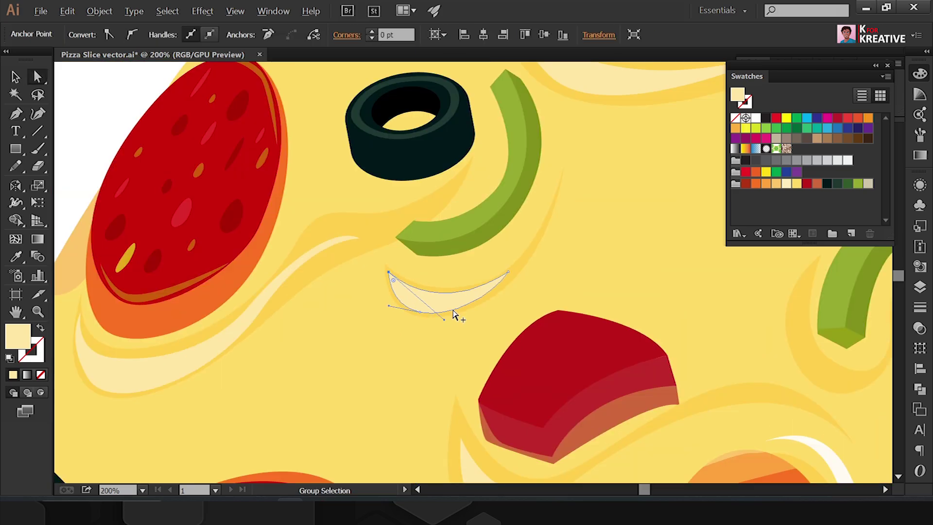
scroll(333, 333, down, 3)
scroll(333, 333, up, 5)
Step: Draw a white crescent highlight beside the green pepper
key(p)
click(458, 155)
drag(564, 272, 677, 237)
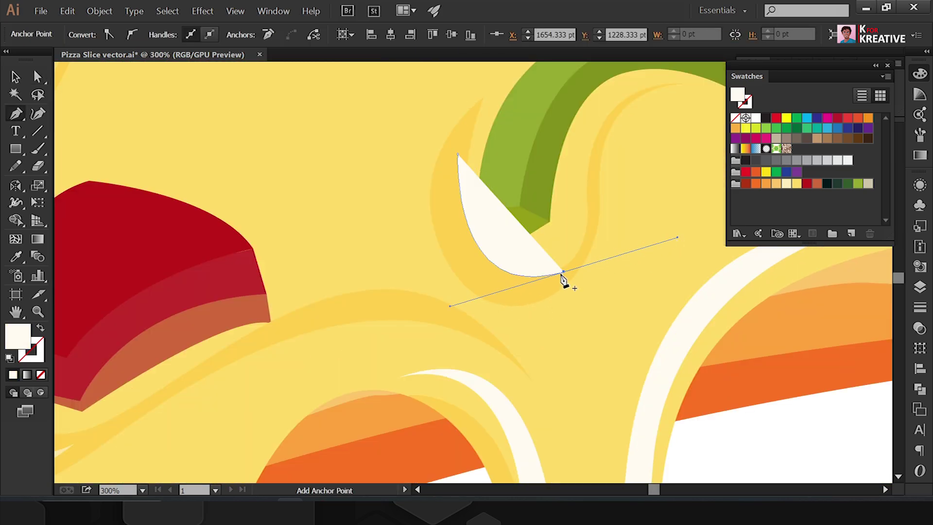
drag(457, 155, 439, 177)
scroll(500, 223, down, 3)
key(v)
click(660, 325)
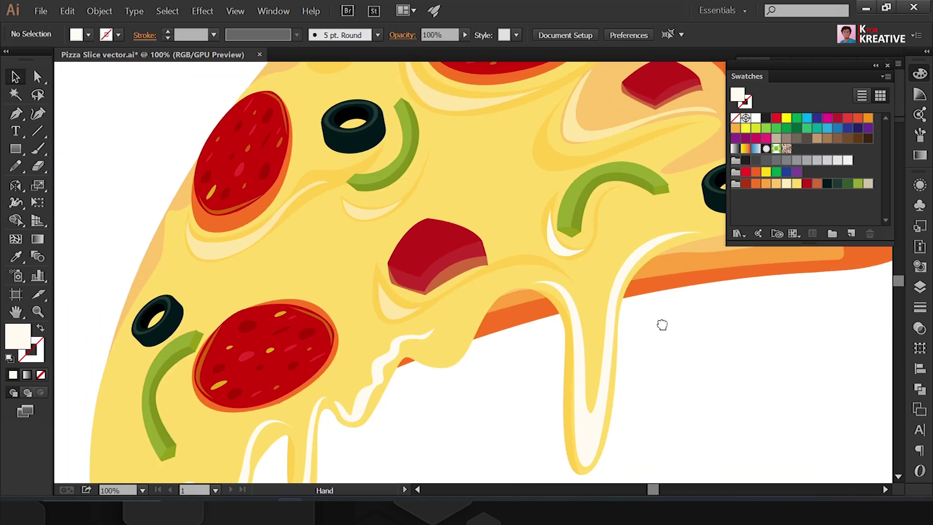
scroll(602, 262, up, 2)
scroll(569, 330, up, 1)
Step: Draw a white highlight along the cheese drip and adjust its anchors
key(p)
drag(534, 305, 553, 288)
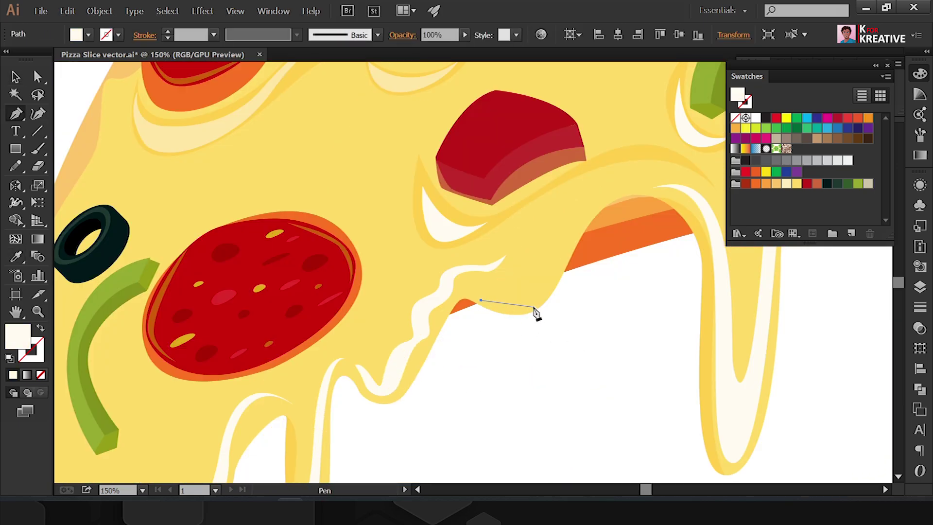
drag(588, 216, 595, 217)
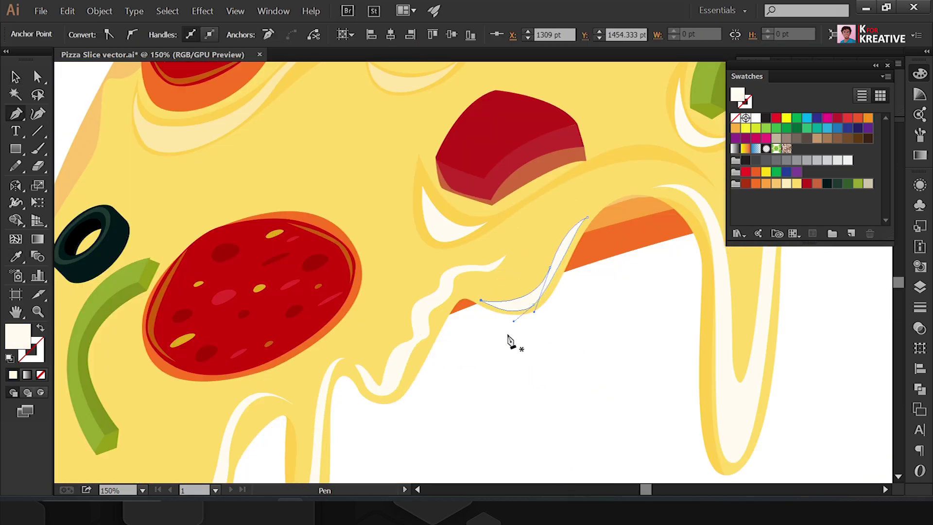
key(a)
scroll(500, 291, up, 2)
click(462, 312)
scroll(576, 331, down, 2)
scroll(609, 395, down, 3)
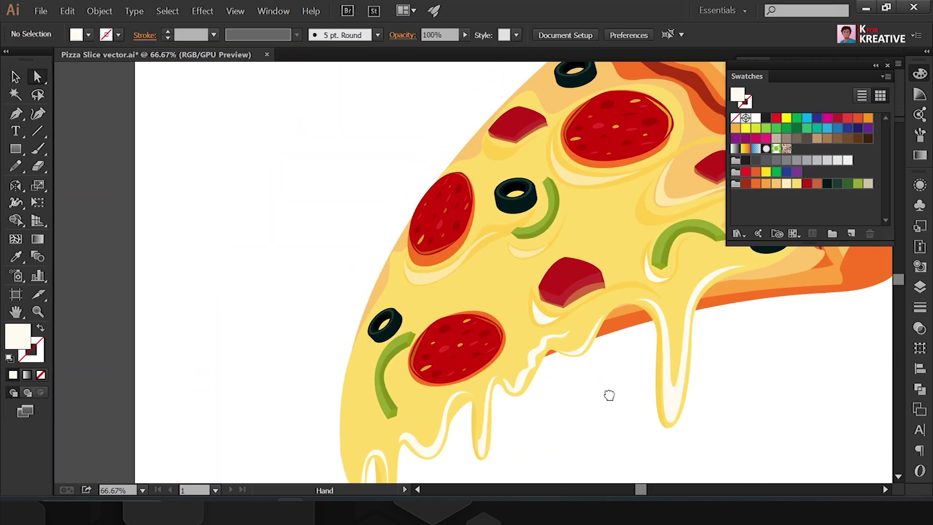
scroll(609, 395, up, 1)
ctrl+click(556, 286)
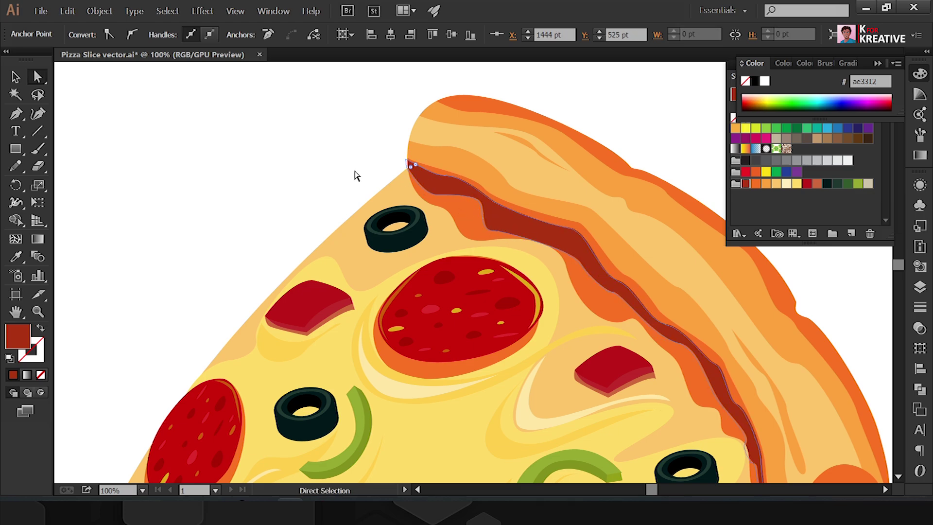
Step: Drag an anchor on the dark-red crust band to make its wavy edge thicker and more uneven
key(ctrl+plus)
click(287, 121)
scroll(466, 200, down, 1)
click(497, 197)
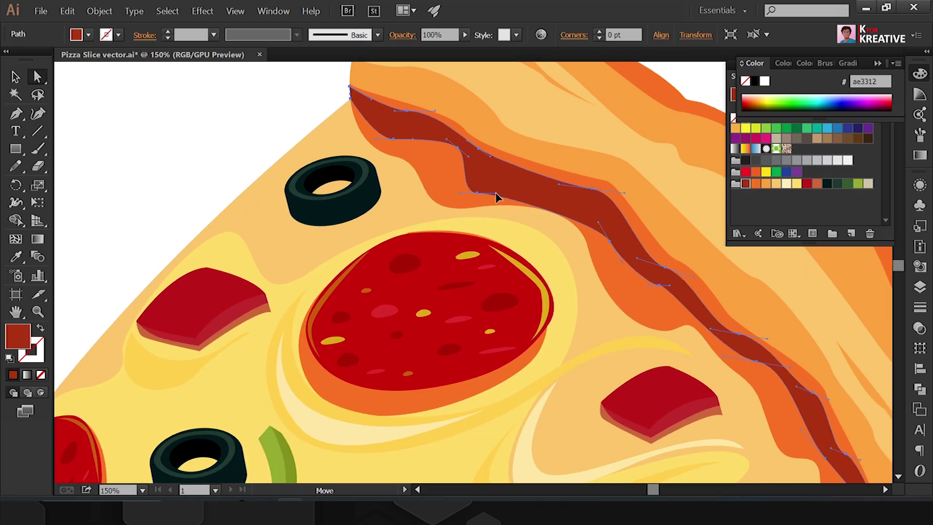
drag(657, 286, 606, 275)
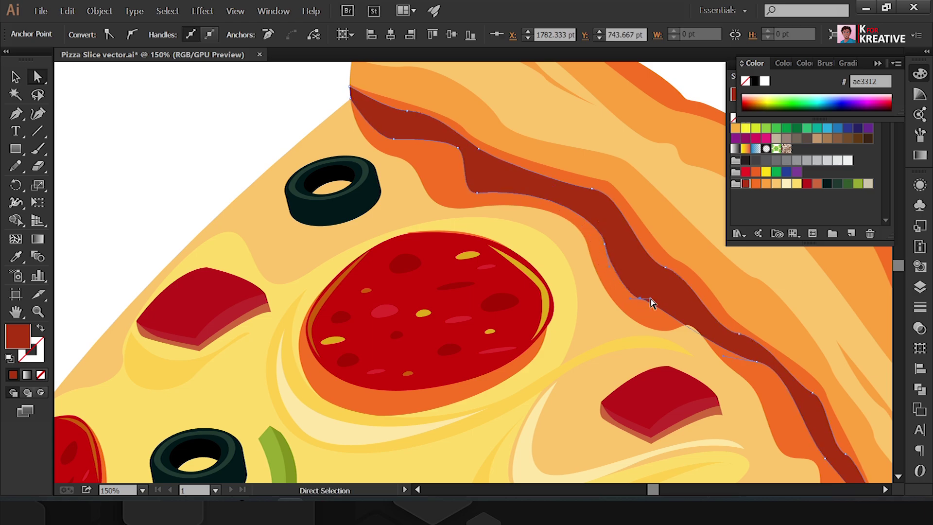
scroll(651, 301, right, 3)
scroll(608, 252, down, 3)
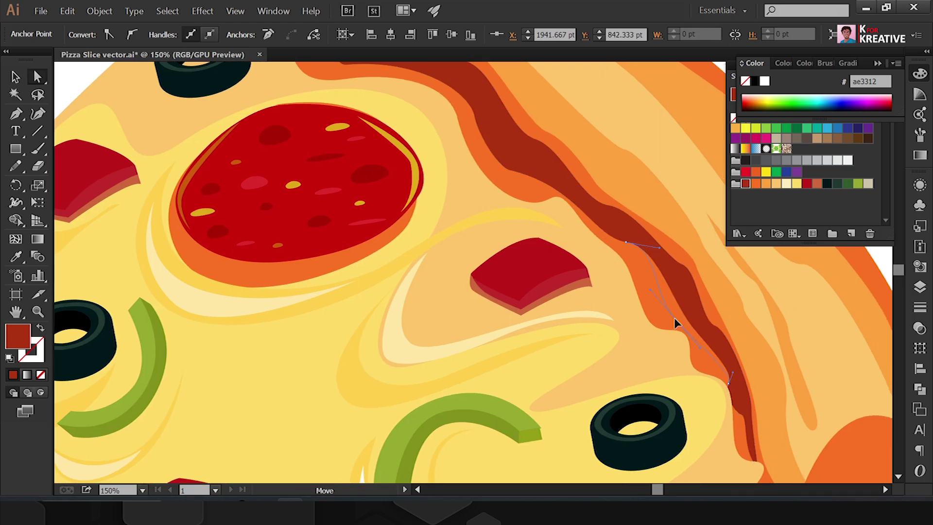
Step: Reshape a copy of the small red flake into an offset shadow shape
key(ctrl+0)
scroll(402, 255, up, 5)
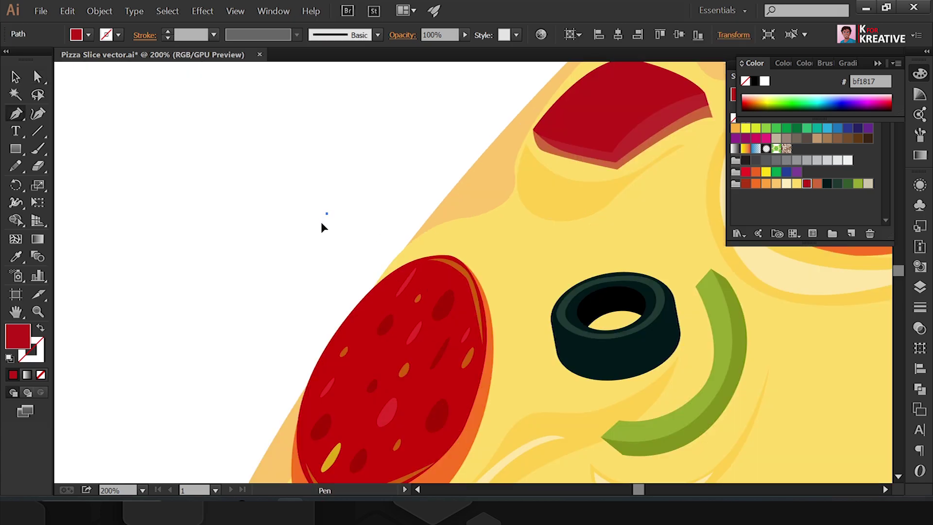
click(333, 216)
scroll(336, 214, up, 4)
scroll(382, 240, left, 2)
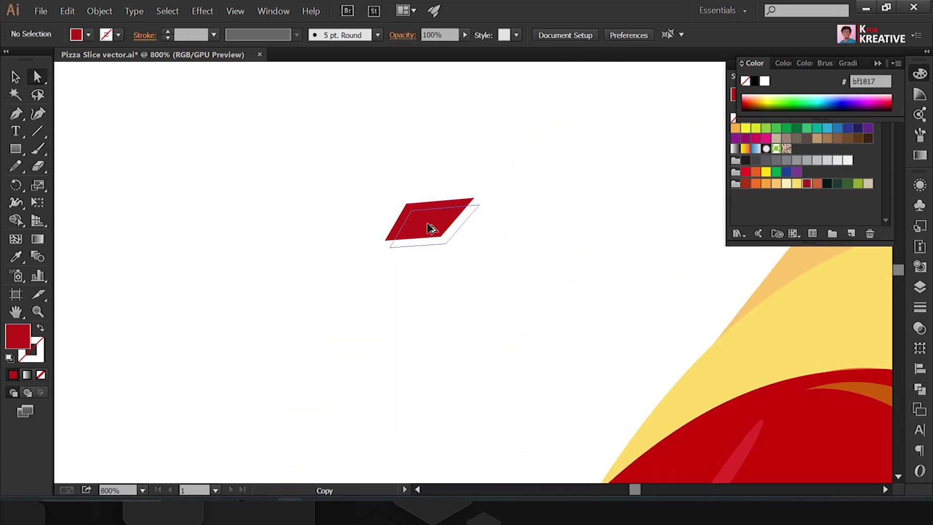
scroll(428, 221, up, 4)
drag(296, 273, 295, 272)
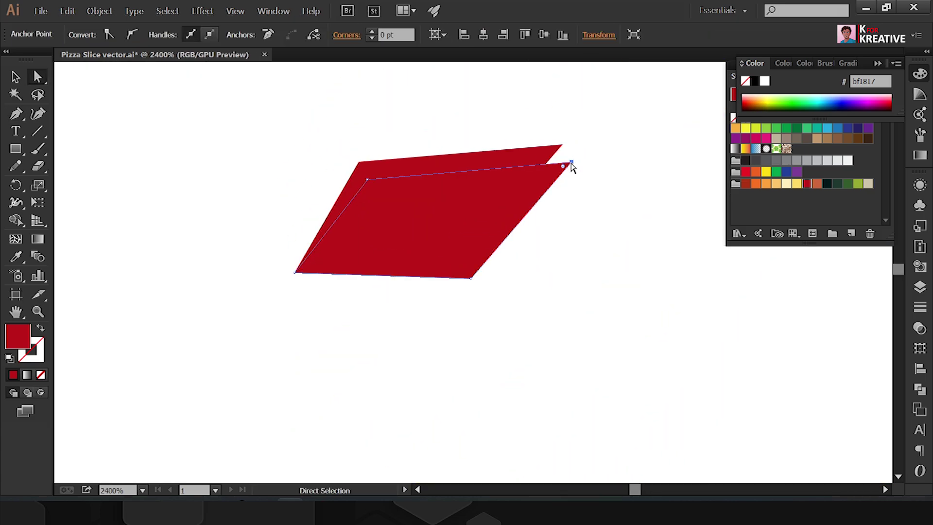
drag(561, 146, 561, 145)
key(v)
Step: Fill the shadow copy black (000000) at 20% opacity and send it behind the flake
click(475, 254)
double_click(17, 335)
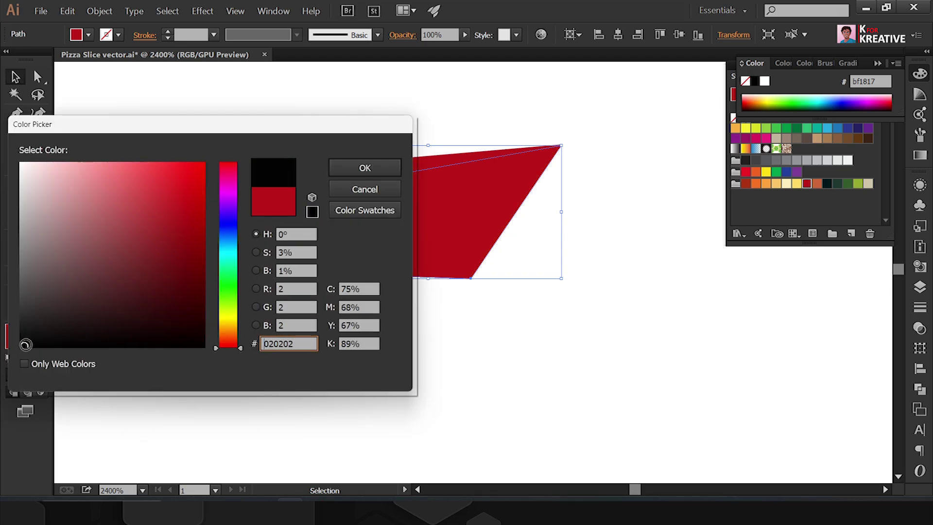
text(000000)
key(Return)
text(20)
key(Return)
right_click(488, 196)
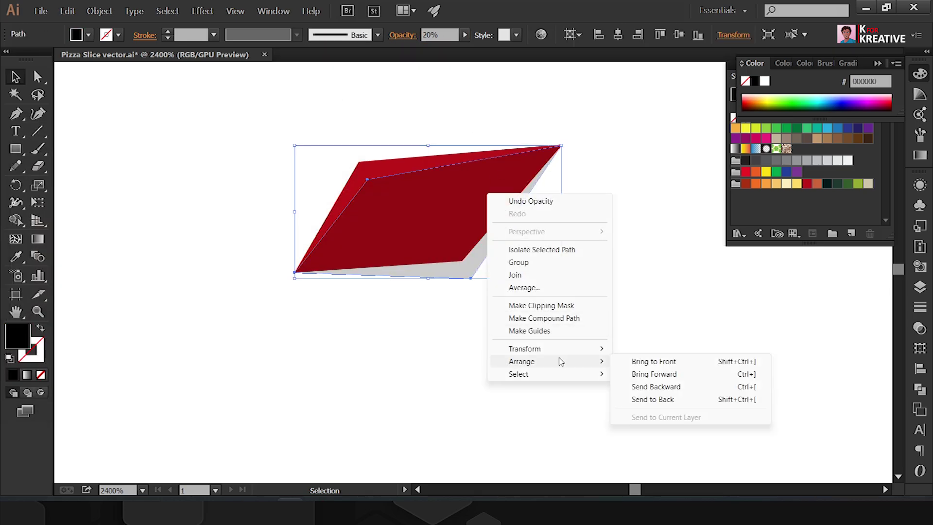
click(646, 389)
key(a)
click(549, 298)
scroll(549, 297, down, 10)
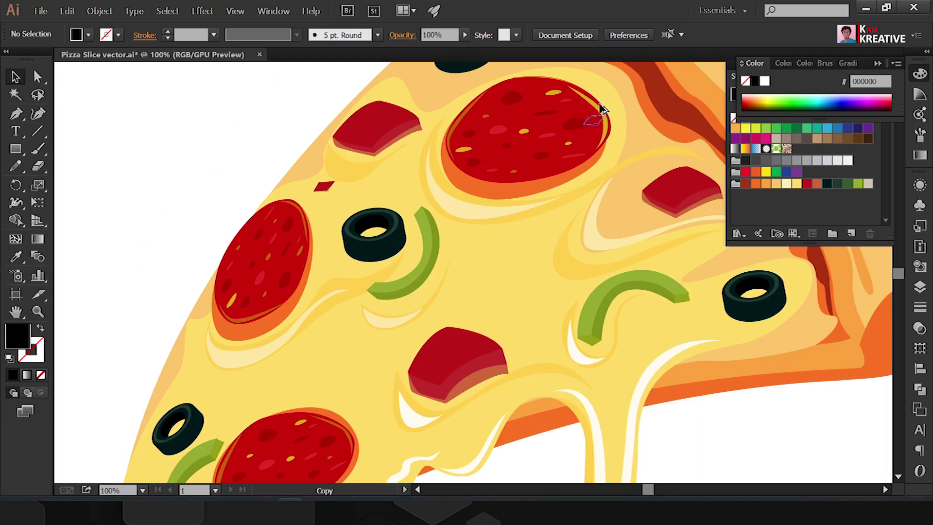
Step: Place copies of the red flake across the cheese, each rotated to a different angle
drag(603, 109, 307, 378)
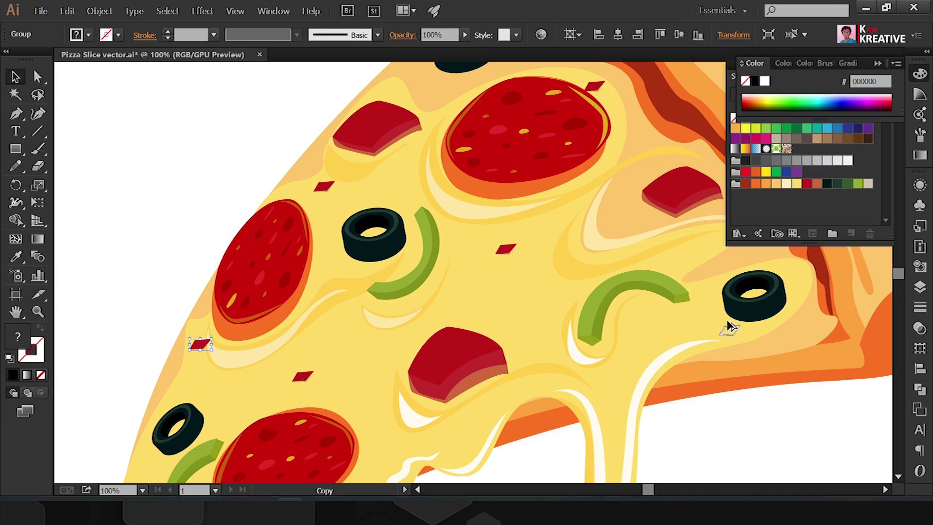
drag(396, 405, 485, 231)
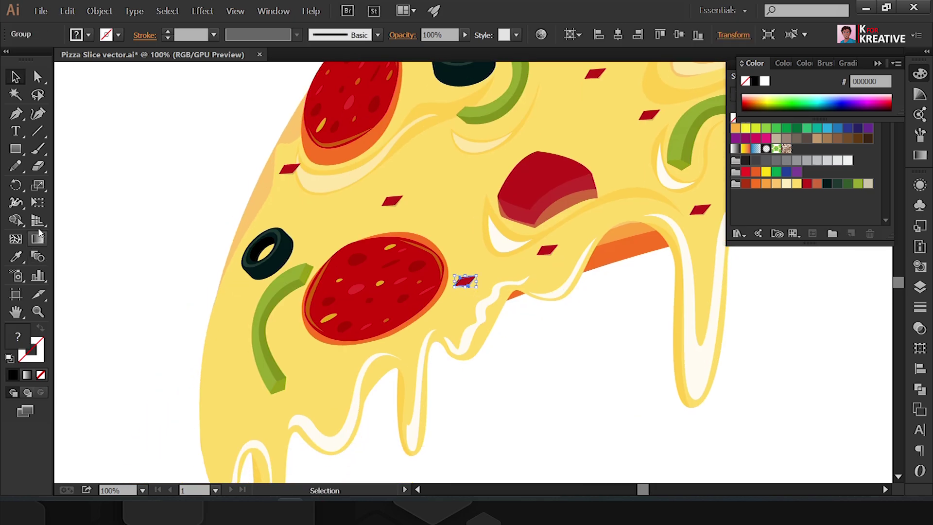
key(e)
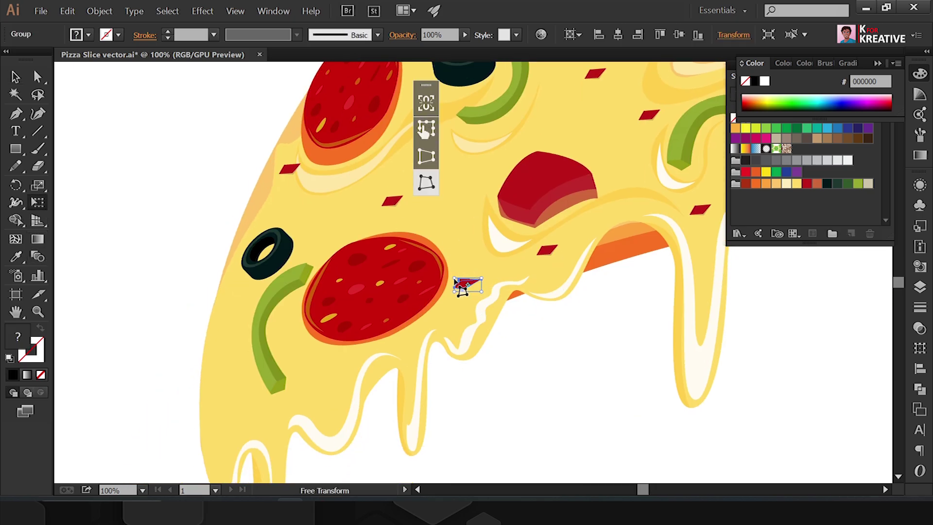
mouse_move(459, 287)
mouse_down()
mouse_move(346, 418)
mouse_move(525, 267)
mouse_move(343, 364)
mouse_up()
key(ctrl+plus)
click(243, 285)
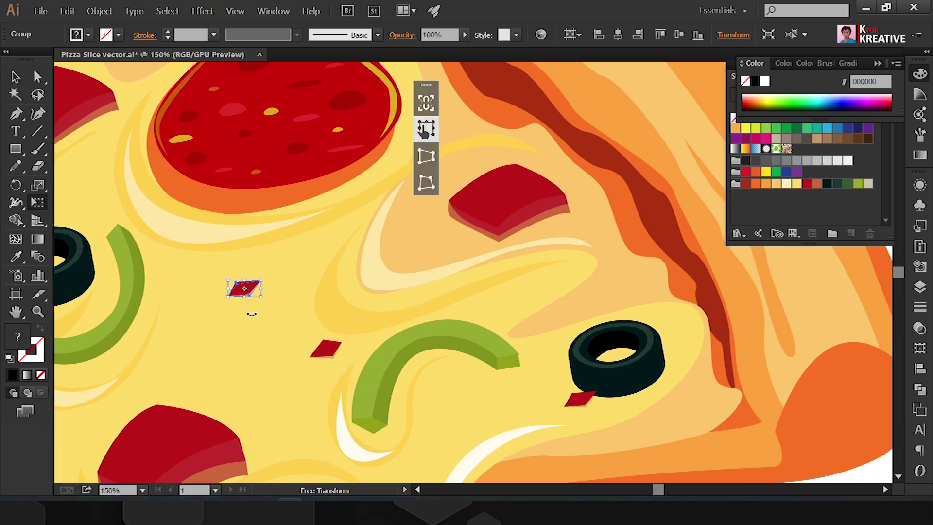
drag(260, 299, 368, 240)
key(v)
mouse_move(687, 421)
mouse_down()
mouse_move(431, 288)
mouse_move(452, 332)
mouse_up()
Step: Delete an unwanted red flake and zoom out to view the whole slice
key(ctrl+minus)
scroll(546, 337, left, 5)
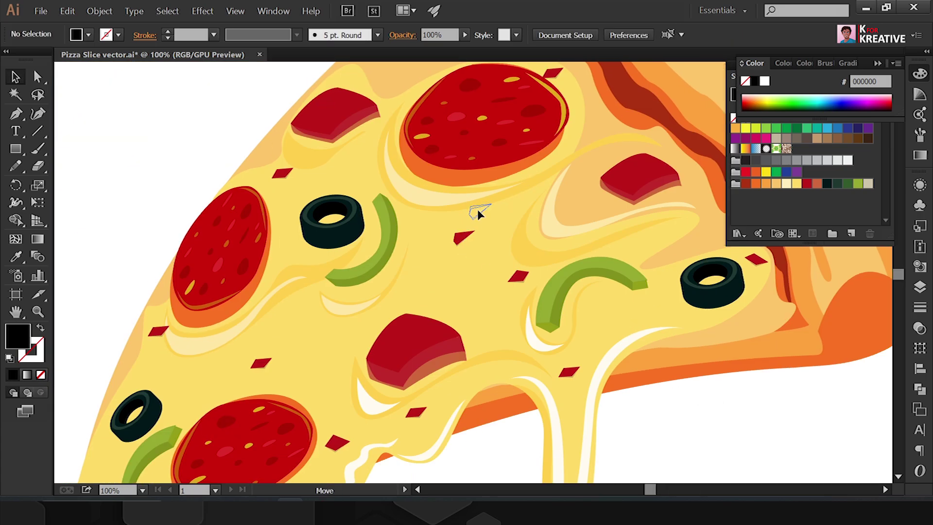
key(ctrl+minus)
key(Delete)
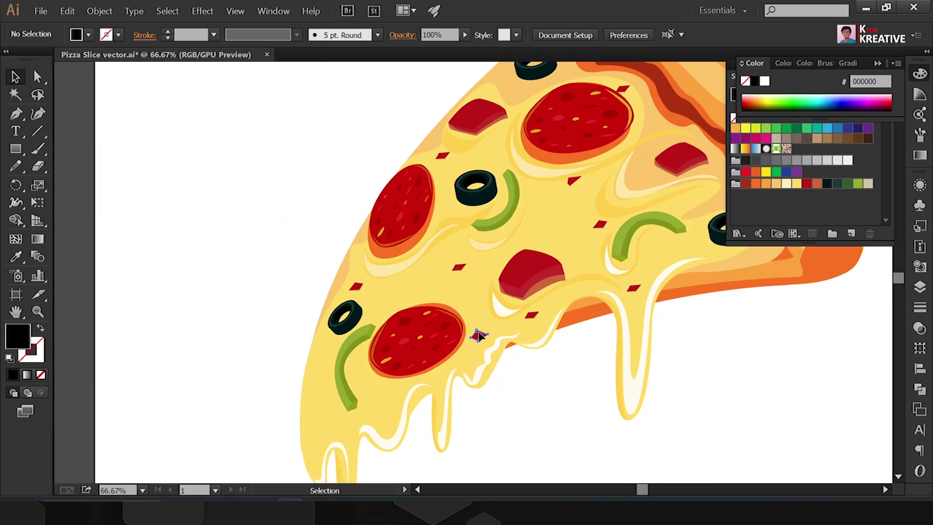
click(479, 335)
key(ctrl+minus)
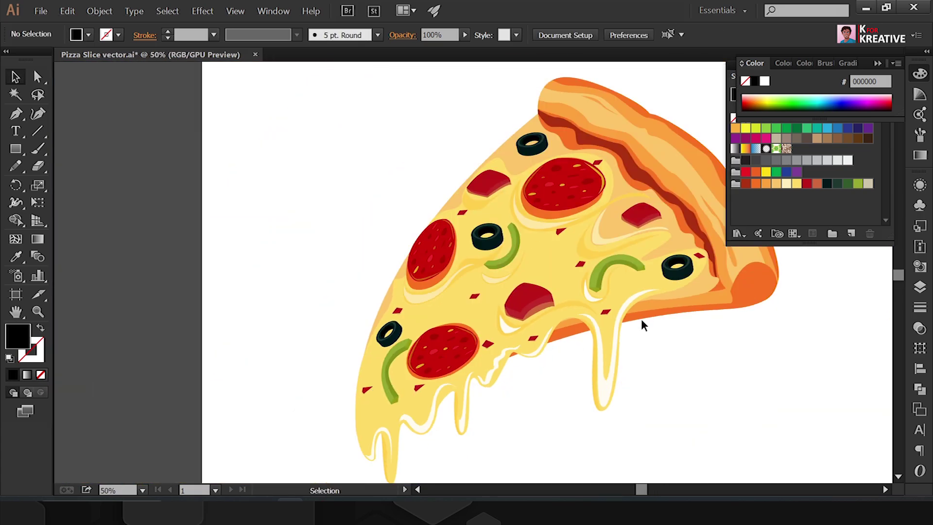
Step: Draw a small oval on the cheese in the cheese colour, lightened to ffe9b3
key(i)
click(606, 244)
drag(16, 149, 83, 181)
key(ctrl+plus)
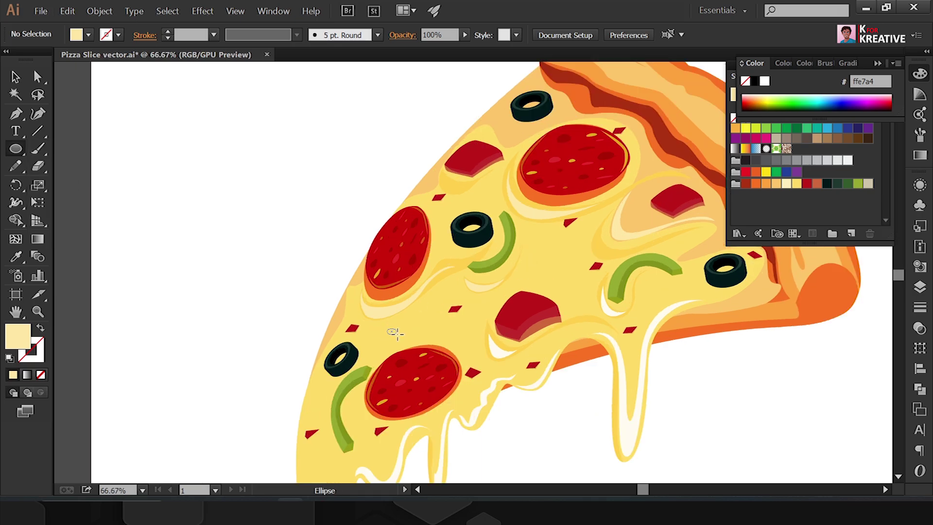
drag(389, 329, 398, 336)
key(ctrl+plus)
key(ctrl+plus)
key(ctrl+plus)
double_click(17, 335)
click(365, 167)
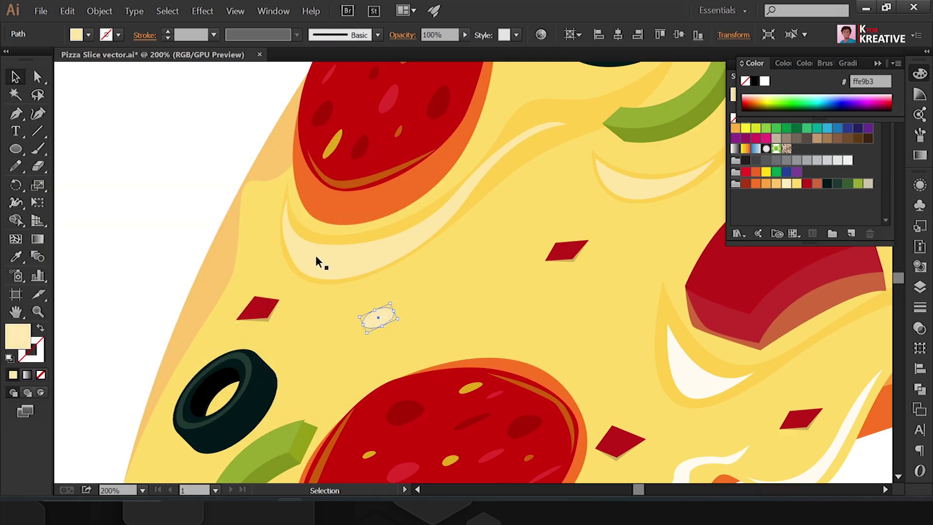
key(ctrl+shift+a)
key(ctrl+minus)
key(ctrl+minus)
key(ctrl+minus)
key(ctrl+plus)
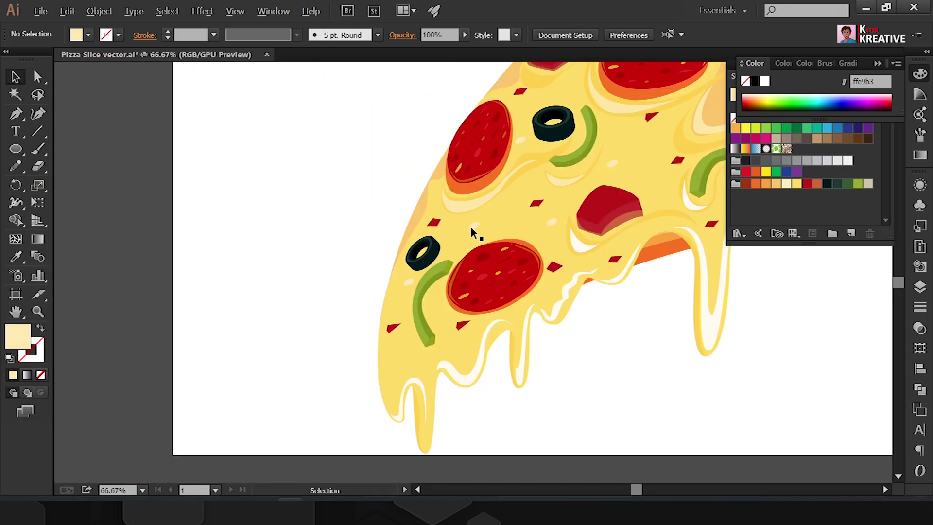
Step: Inspect a small red flake on the cheese up close, then clear the selection
drag(551, 219, 298, 287)
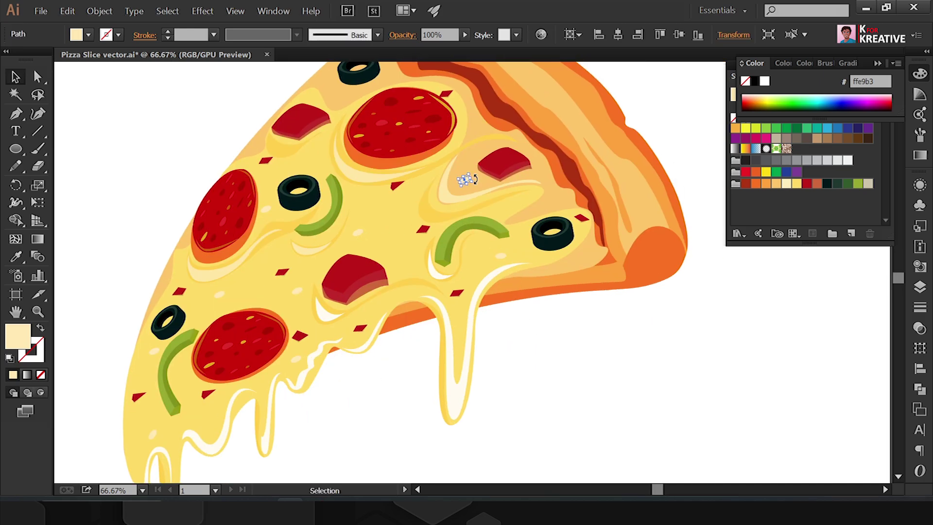
click(397, 185)
key(ctrl+plus)
key(ctrl+plus)
key(ctrl+plus)
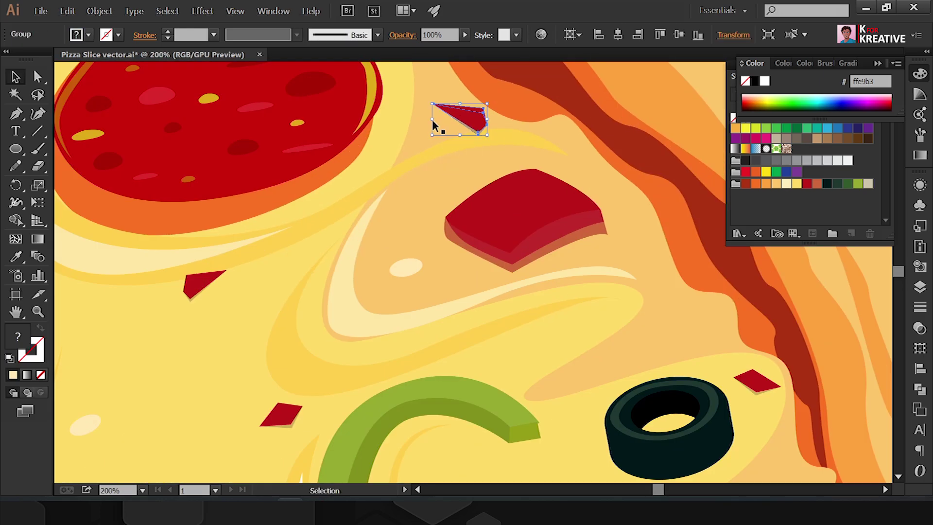
key(ctrl+minus)
key(ctrl+minus)
key(ctrl+minus)
click(360, 129)
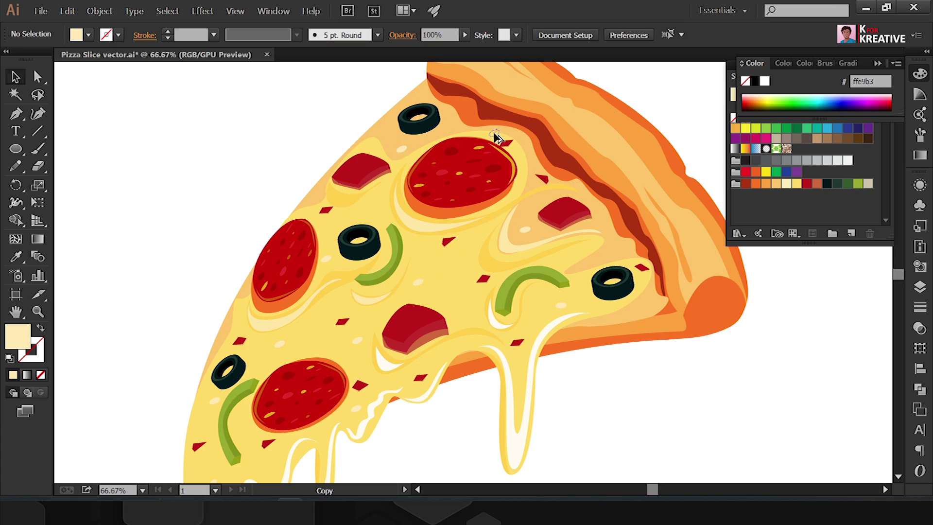
key(ctrl+plus)
key(ctrl+plus)
Step: Draw a curved dark-red swoosh in the cheese, sent behind the cheese highlight
key(p)
click(460, 186)
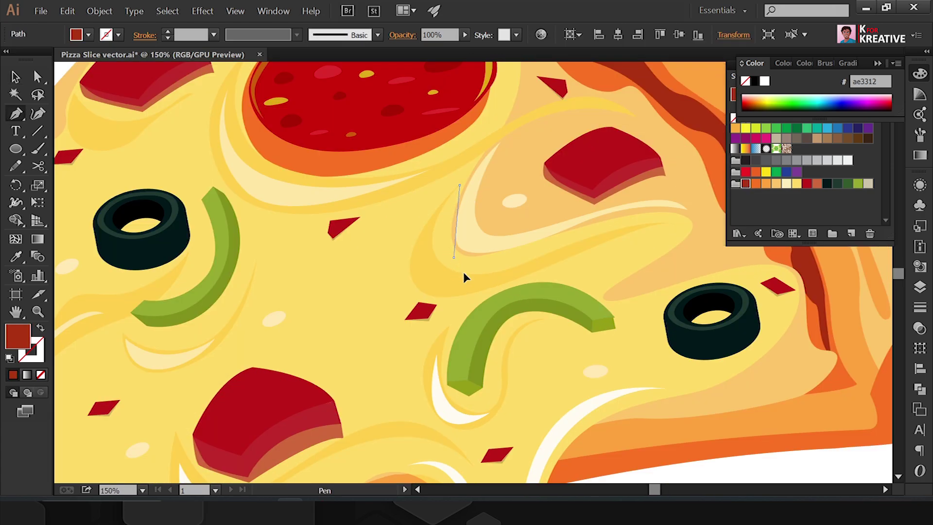
drag(454, 257, 473, 281)
drag(650, 223, 678, 234)
click(459, 185)
key(v)
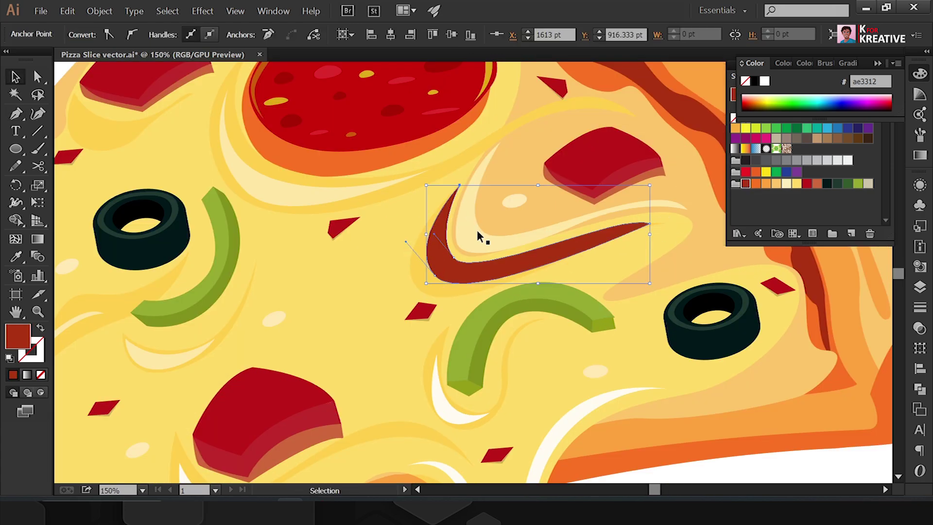
key(ctrl+minus)
key(ctrl+minus)
right_click(454, 277)
click(622, 474)
click(697, 384)
key(ctrl+plus)
key(ctrl+plus)
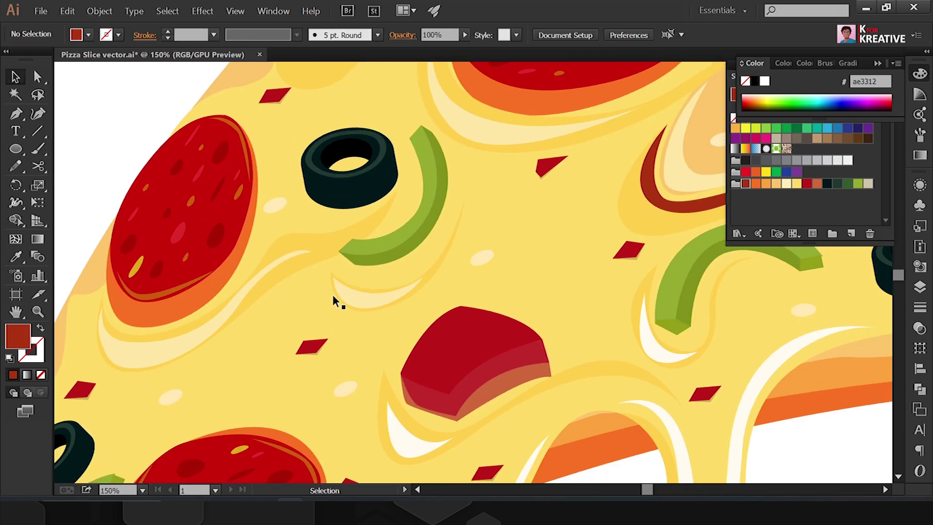
Step: Draw a red crescent under the pepper, sent behind the cheese fold
key(p)
key(ctrl+plus)
key(ctrl+plus)
click(305, 249)
click(574, 105)
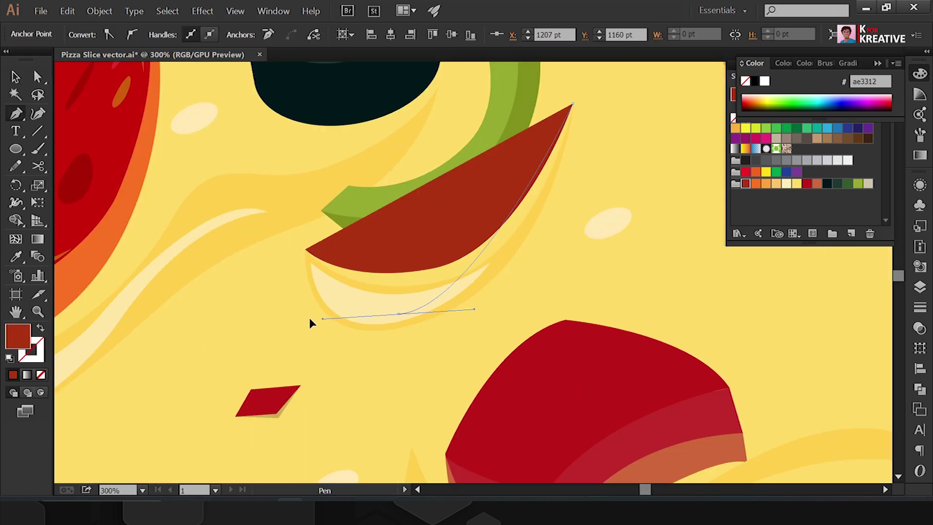
mouse_move(399, 313)
mouse_down()
mouse_move(309, 270)
mouse_move(284, 295)
mouse_up()
key(v)
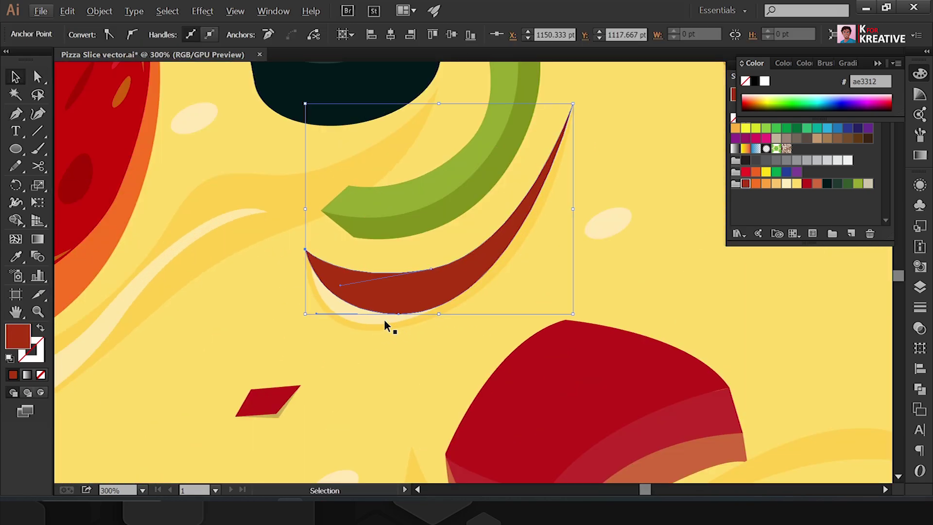
right_click(430, 316)
click(596, 444)
key(ctrl+0)
key(ctrl+plus)
key(ctrl+plus)
key(ctrl+plus)
scroll(552, 354, up, 5)
scroll(552, 353, left, 4)
Step: Start a small off-white highlight shape on the cheese and select the pale highlight
key(p)
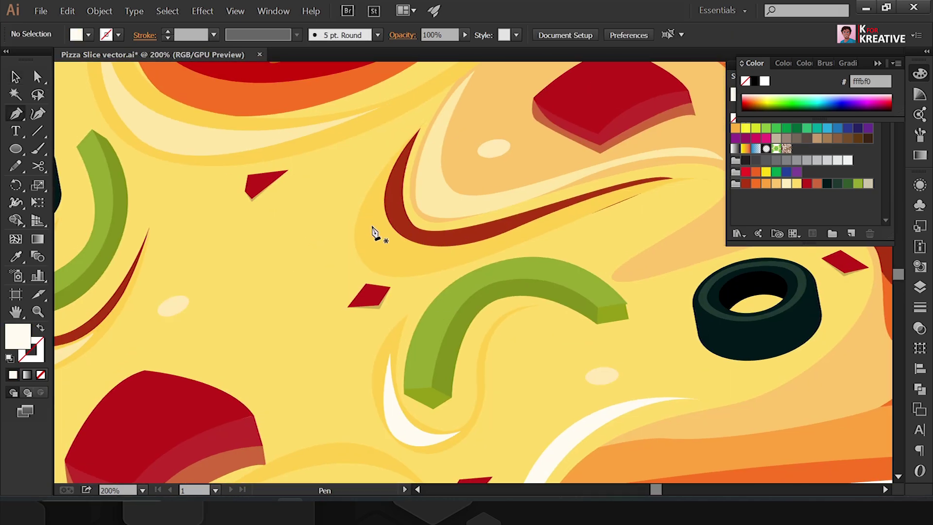
click(388, 229)
click(388, 230)
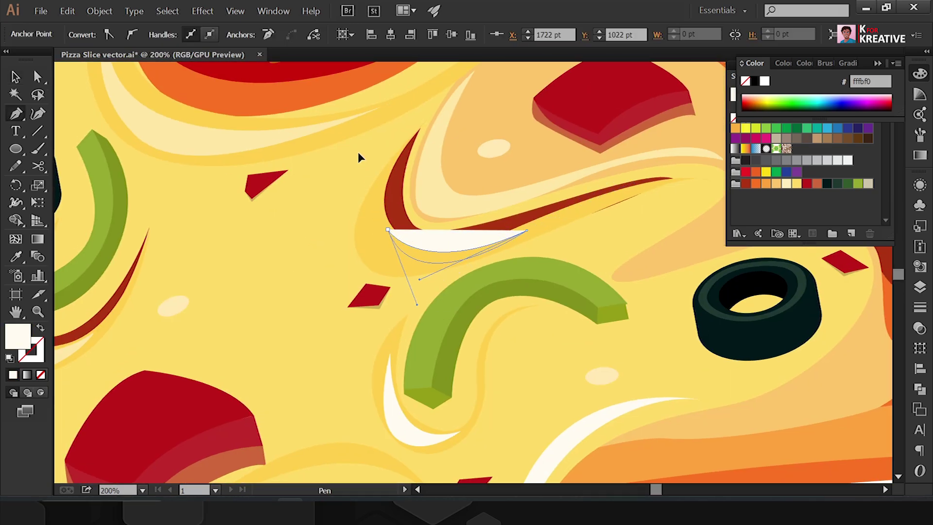
key(v)
key(ctrl+0)
click(514, 294)
key(ctrl+plus)
key(ctrl+plus)
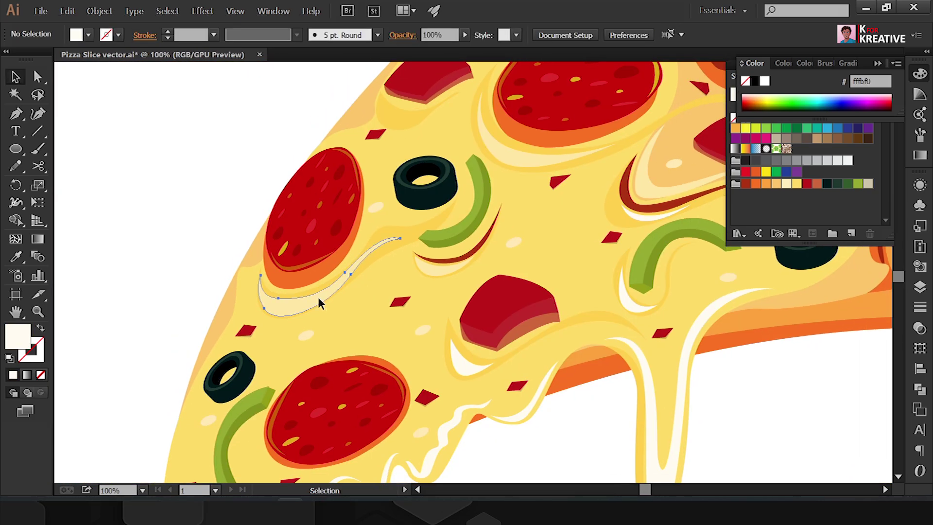
click(320, 304)
Step: Draw a red streak along the cheese highlight and send it behind the highlight
key(ctrl+plus)
key(p)
key(ctrl+plus)
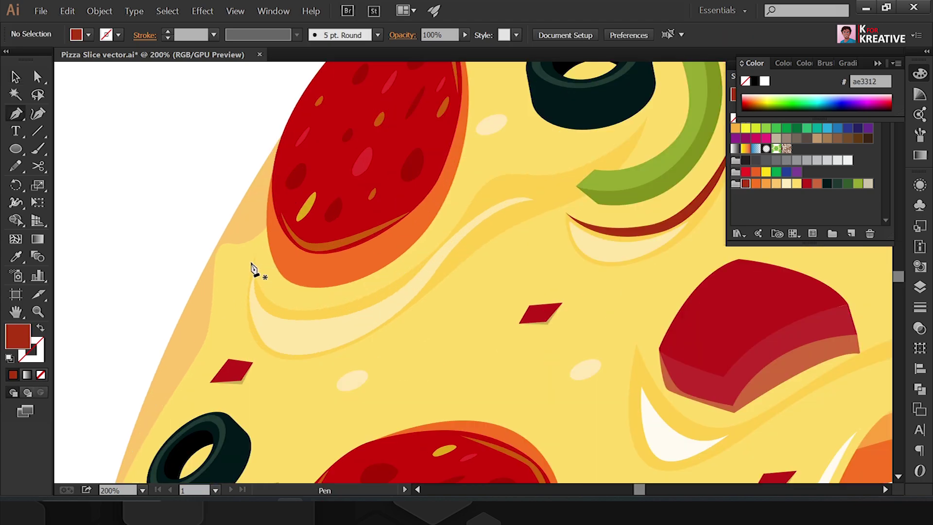
click(253, 266)
click(482, 191)
click(254, 265)
drag(293, 335, 231, 344)
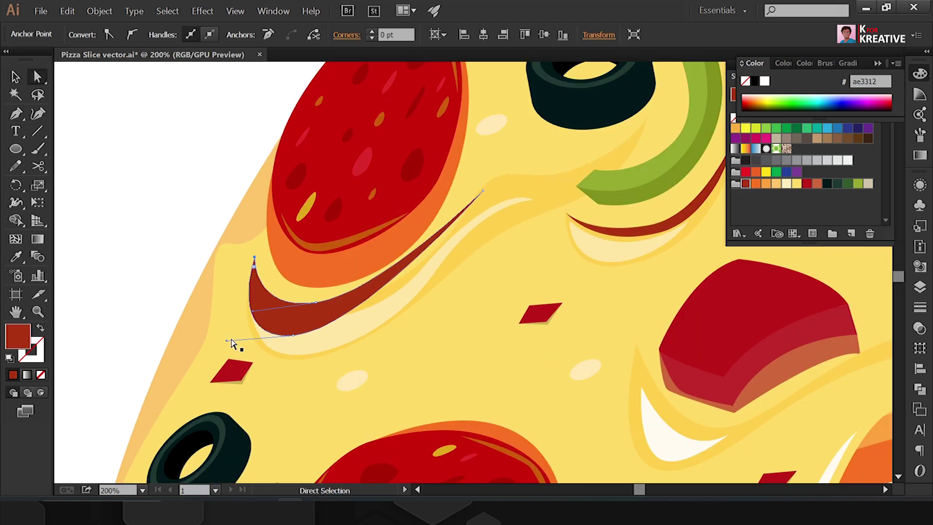
key(ctrl+minus)
right_click(370, 296)
click(396, 345)
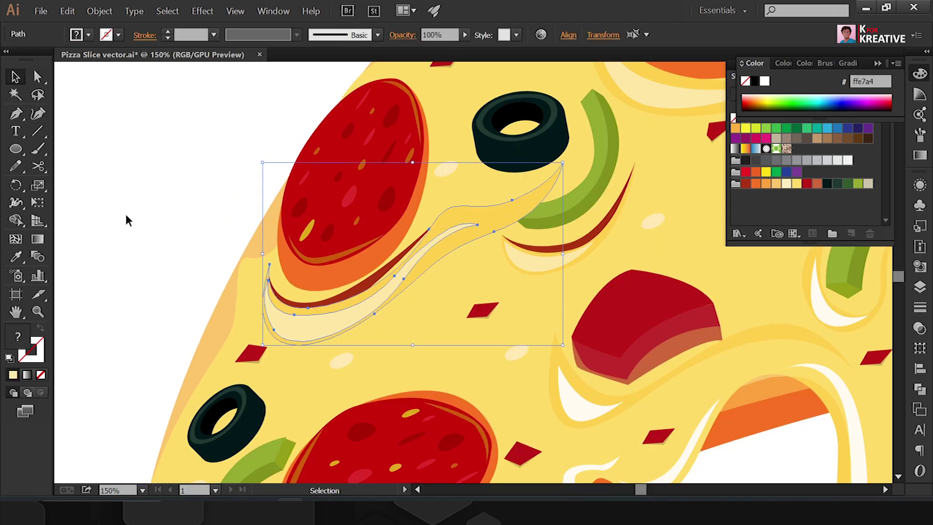
click(436, 299)
key(ctrl+minus)
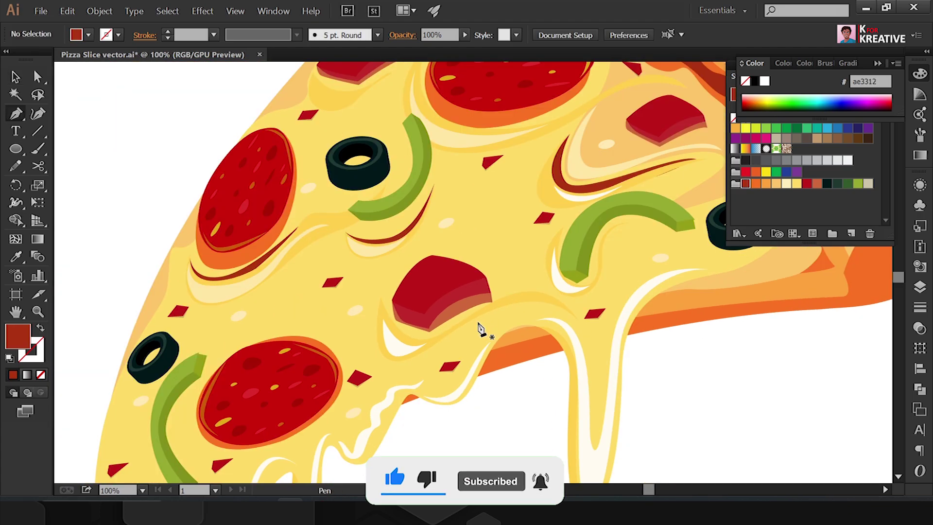
Step: Draw a dark-red crescent under the pepperoni chunk, tucked behind the chunk
key(ctrl+plus)
drag(371, 319, 415, 315)
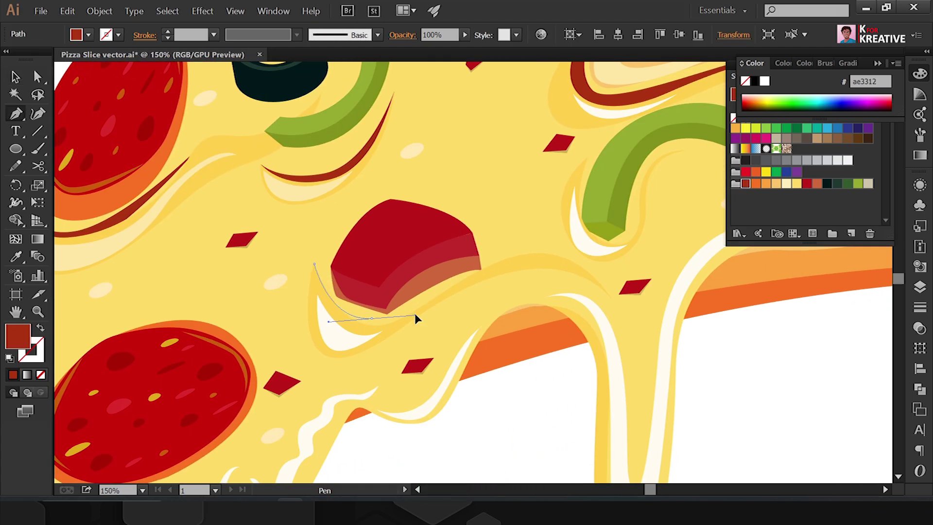
drag(561, 256, 625, 284)
click(330, 327)
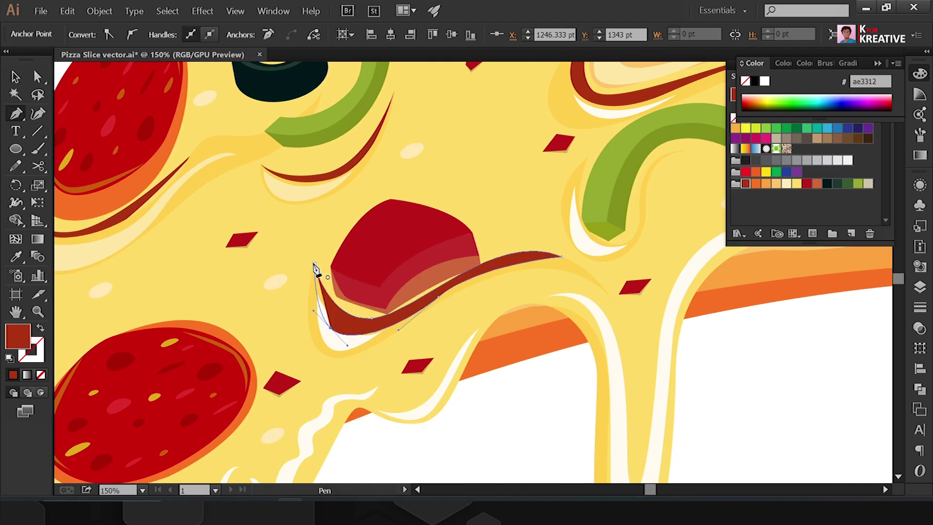
drag(313, 262, 321, 242)
key(v)
right_click(333, 338)
click(491, 340)
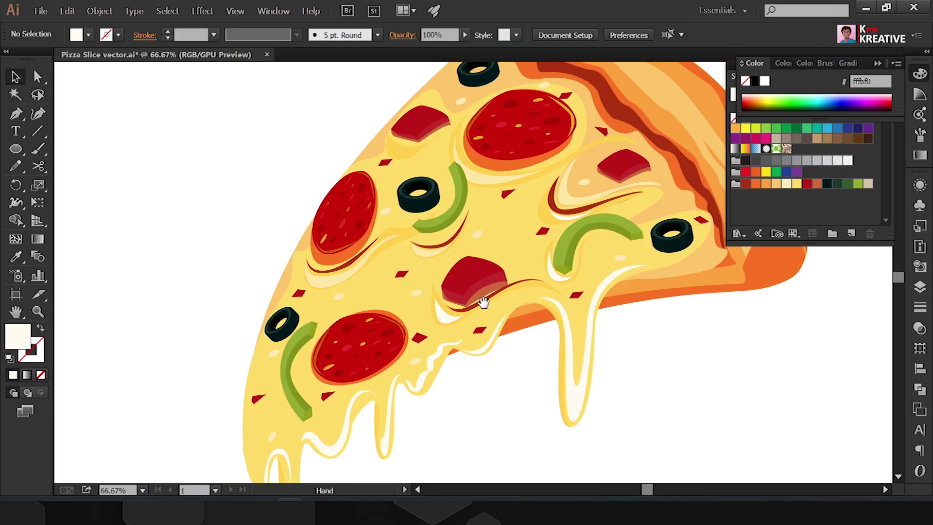
click(529, 293)
key(ctrl+0)
key(i)
key(ctrl+plus)
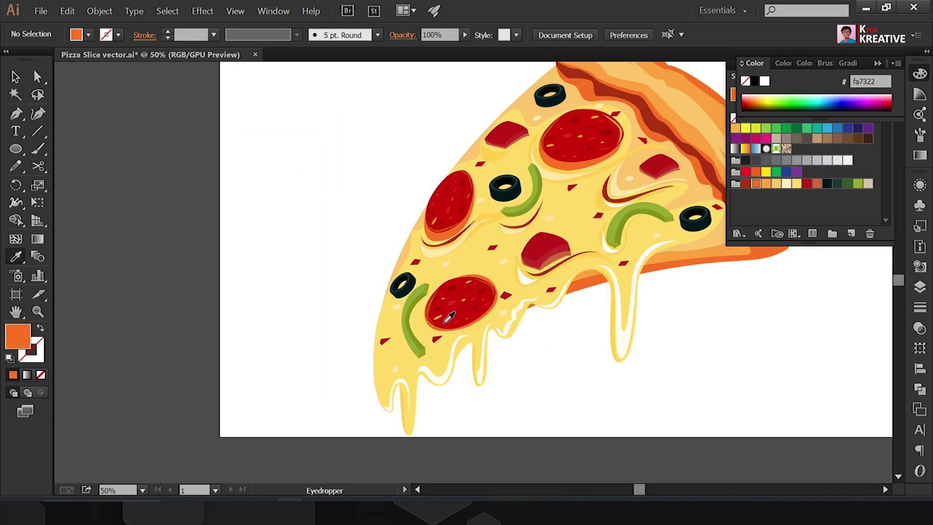
Step: Draw an orange shade strip along the green pepper and send it behind the pepper
key(p)
key(ctrl+plus)
key(ctrl+plus)
click(433, 387)
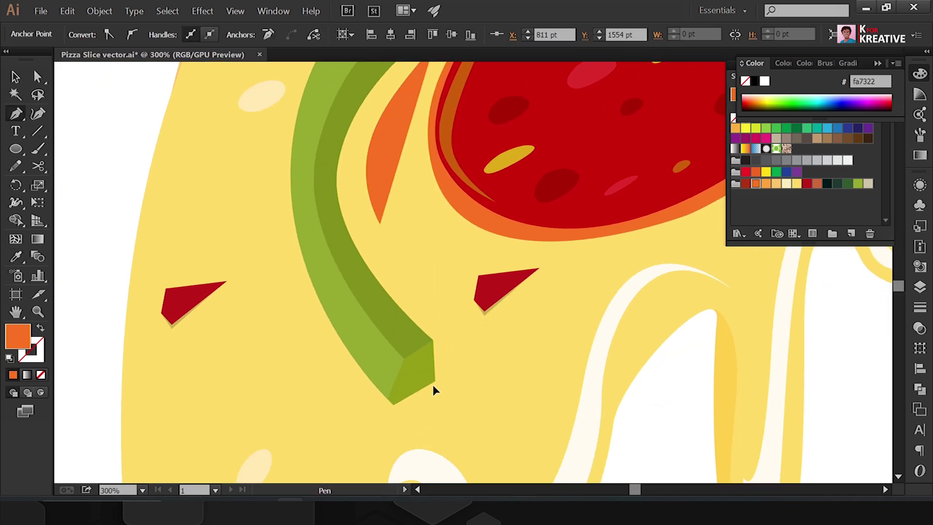
scroll(369, 315, up, 2)
drag(330, 323, 319, 245)
click(474, 83)
key(ctrl+0)
key(v)
key(ctrl+plus)
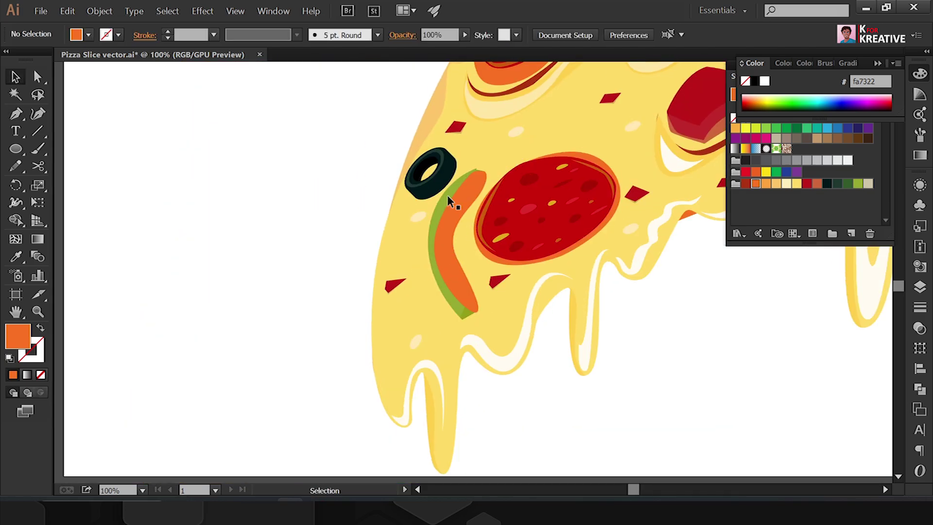
right_click(447, 194)
click(630, 297)
key(ctrl+0)
click(525, 395)
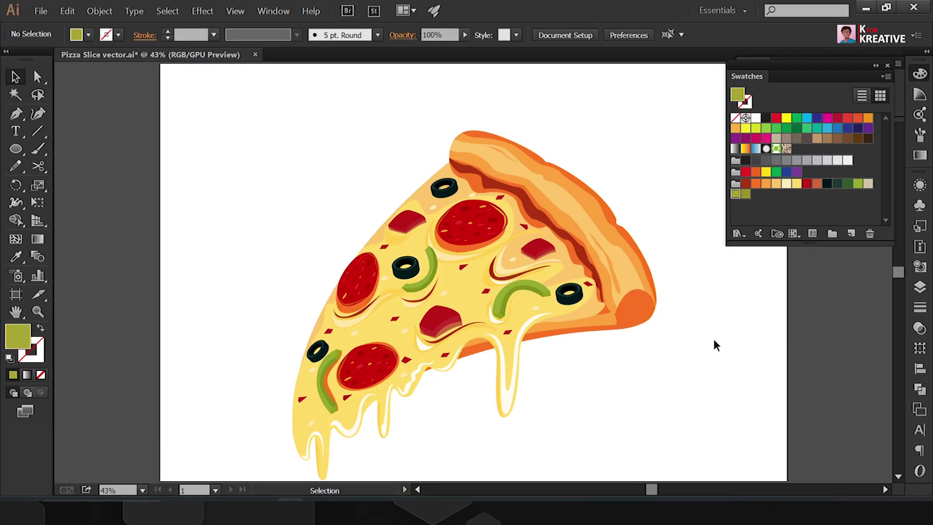
key(ctrl+plus)
key(ctrl+plus)
key(ctrl+plus)
key(ctrl+plus)
key(ctrl+plus)
key(ctrl+plus)
Step: Pen-draw a green oval outline across the cheese below the top olive
key(p)
click(471, 213)
drag(585, 266, 601, 333)
drag(398, 347, 354, 326)
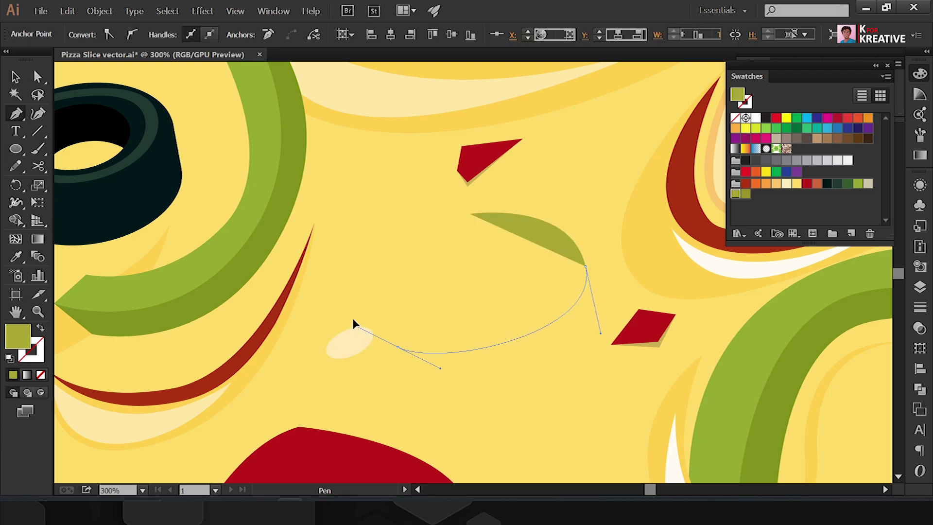
drag(471, 213, 575, 187)
Step: Stretch and reshape the oval rounder, and give it a darker olive-green fill
key(v)
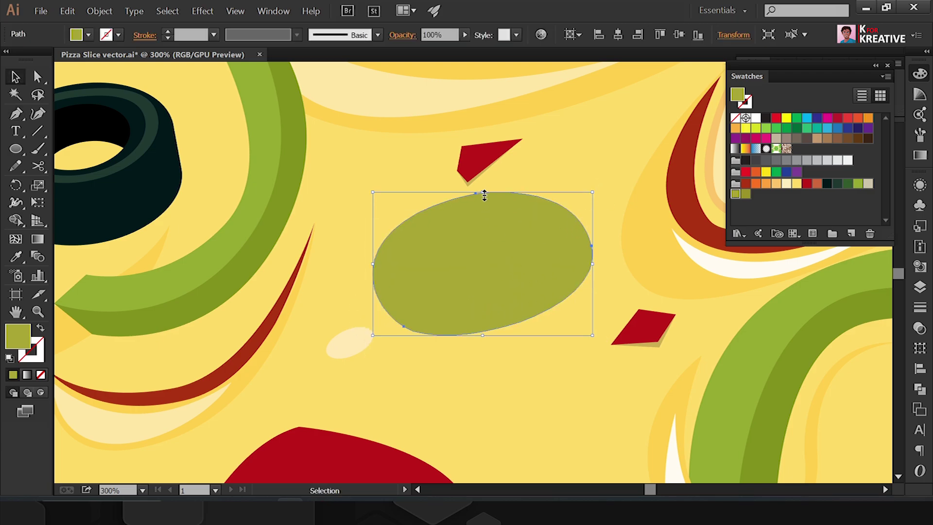
drag(484, 196, 484, 136)
key(a)
drag(415, 305, 479, 338)
drag(508, 236, 532, 304)
click(495, 185)
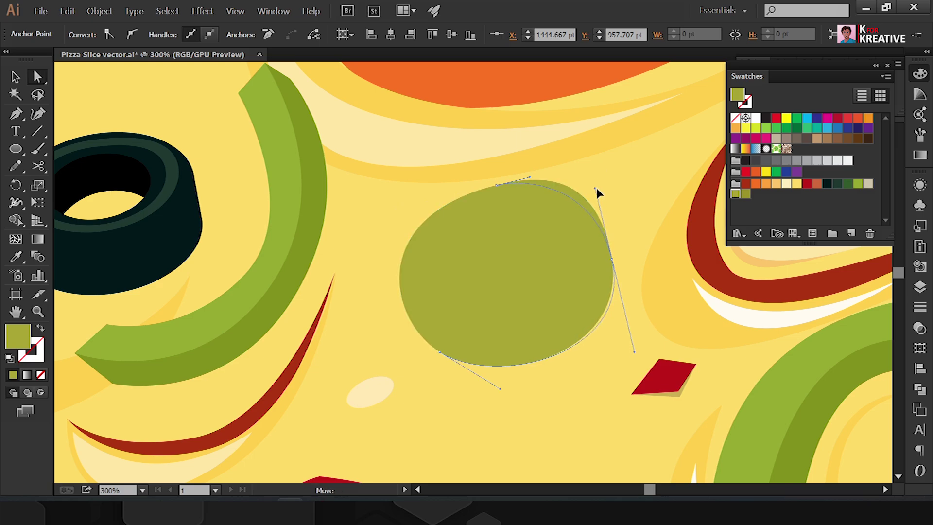
click(746, 193)
Step: Draw a darker blob inside the oval and duplicate it into three sized hole positions
key(p)
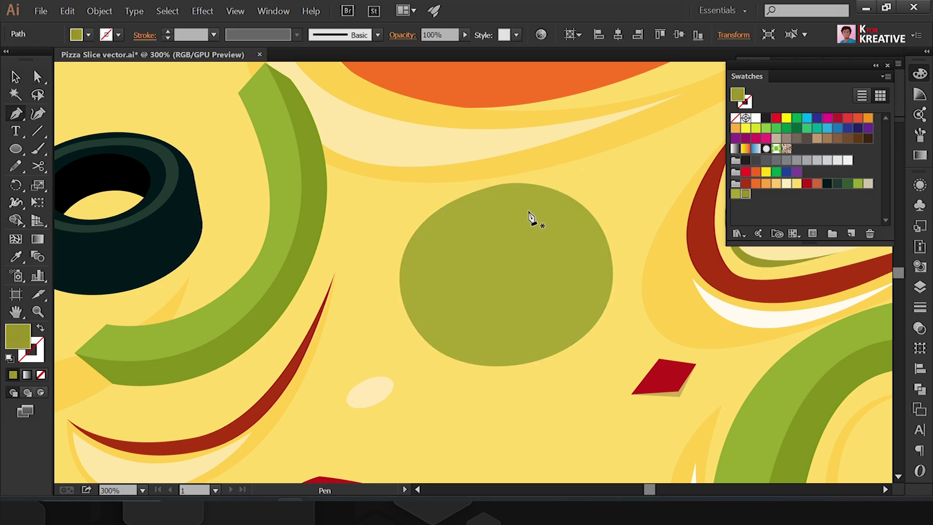
drag(594, 294, 578, 319)
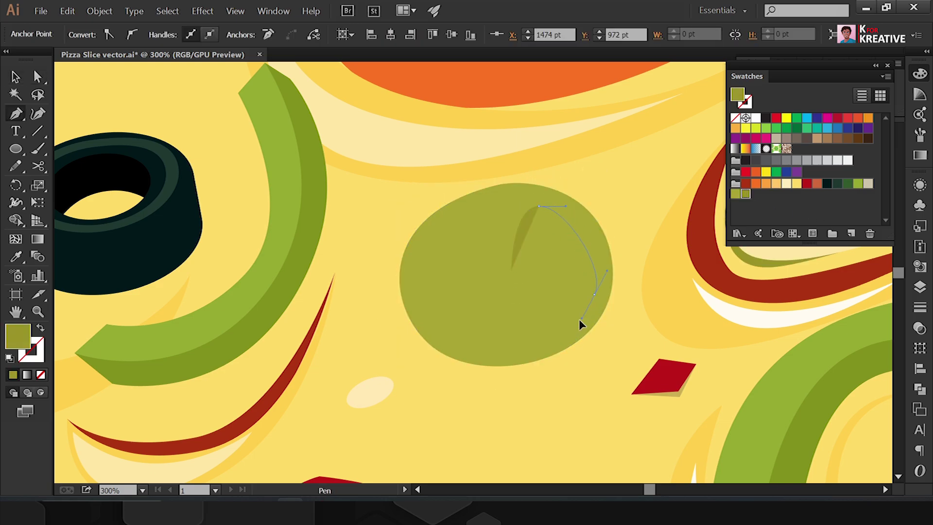
click(511, 270)
key(a)
key(ctrl+c)
key(ctrl+v)
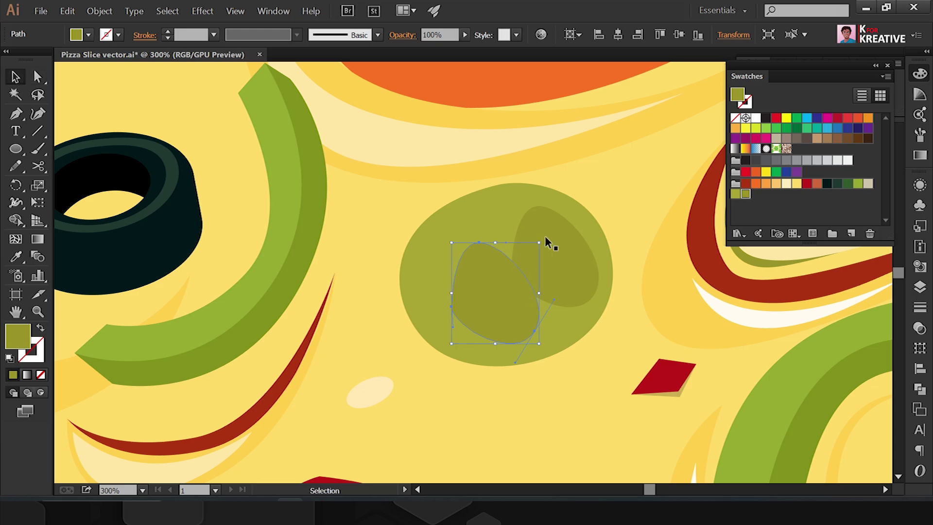
mouse_move(512, 327)
mouse_down()
mouse_move(537, 163)
mouse_move(510, 155)
mouse_move(517, 211)
mouse_move(553, 248)
mouse_up()
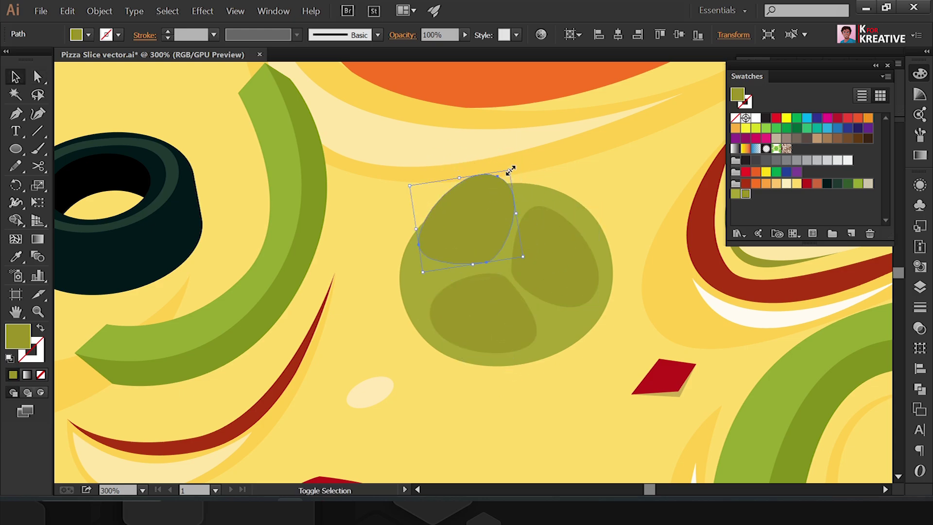
drag(510, 170, 487, 198)
drag(479, 239, 486, 237)
click(508, 296)
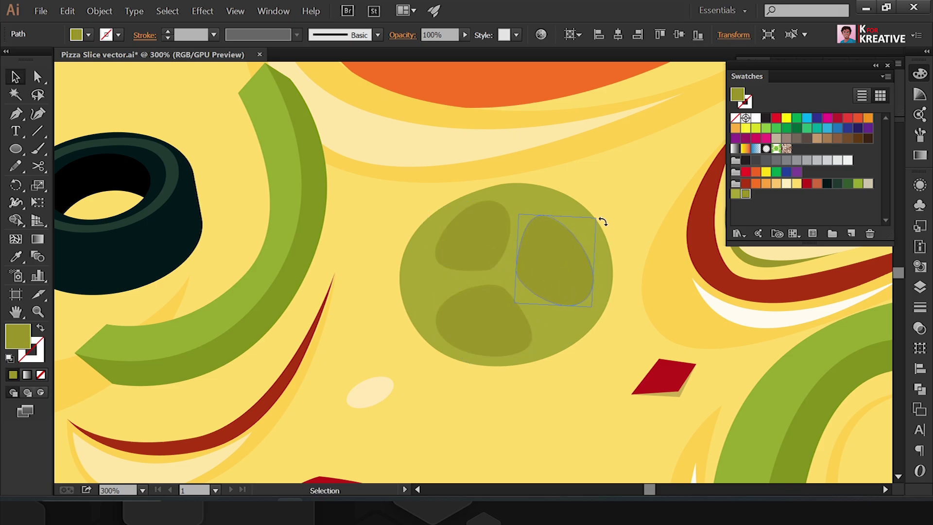
Step: Resize the oval around the blobs and cut all three out as holes with Shape Builder
click(565, 341)
drag(506, 181, 507, 176)
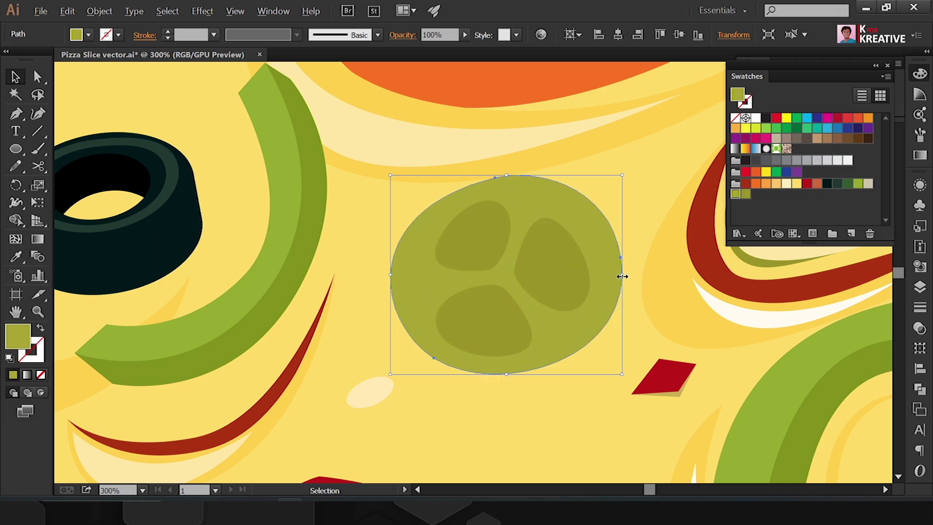
drag(622, 276, 618, 276)
drag(506, 175, 506, 168)
key(shift+m)
drag(474, 264, 500, 330)
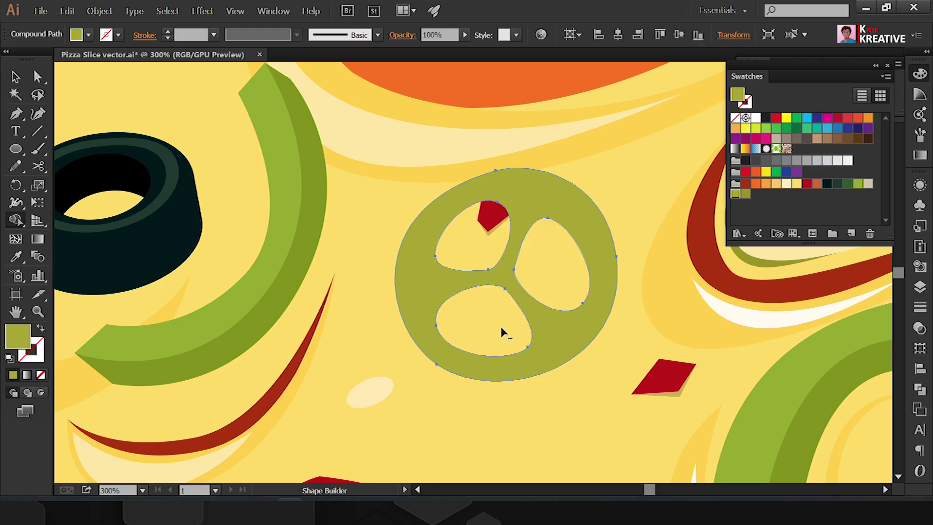
Step: Inside the ring group, pen-draw a dark side-wall shade along its bottom and right edge
key(v)
drag(565, 206, 558, 115)
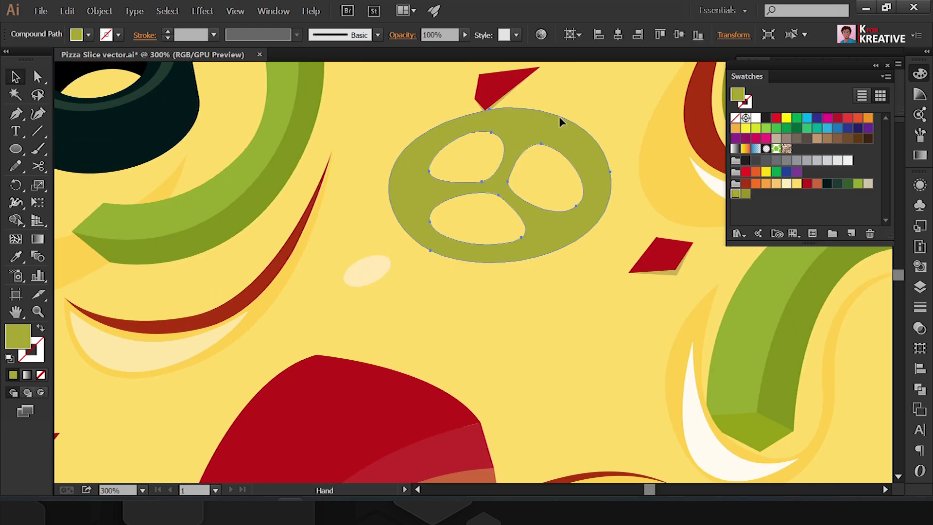
double_click(537, 140)
scroll(537, 183, up, 2)
key(p)
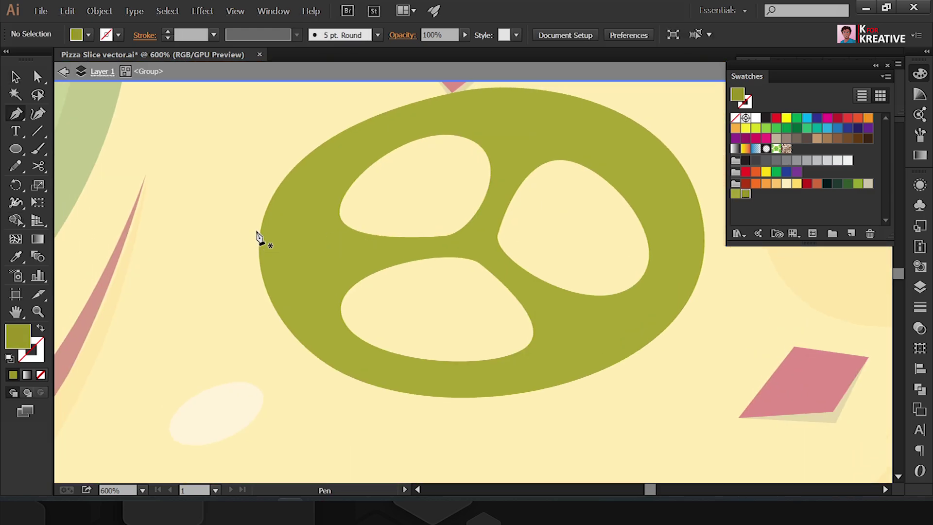
drag(272, 338, 287, 381)
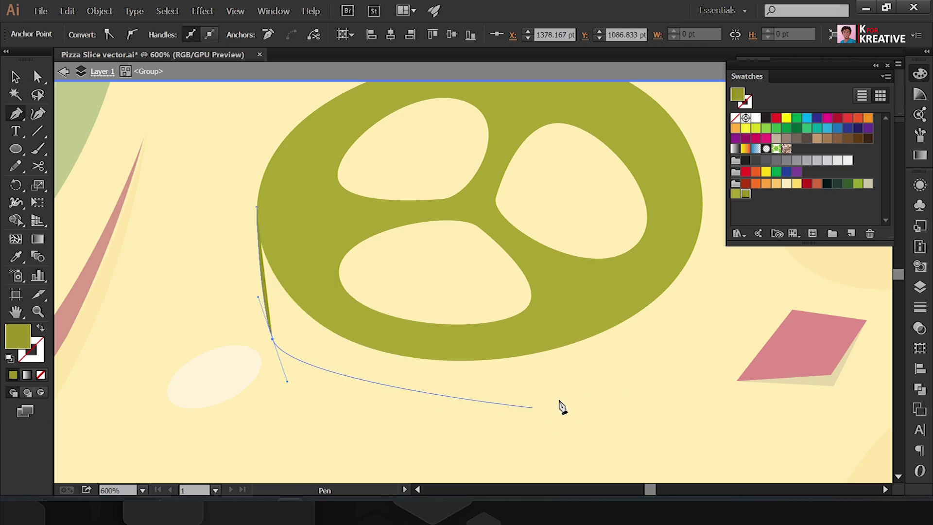
drag(562, 407, 567, 406)
click(710, 288)
drag(681, 153, 653, 140)
drag(586, 307, 457, 345)
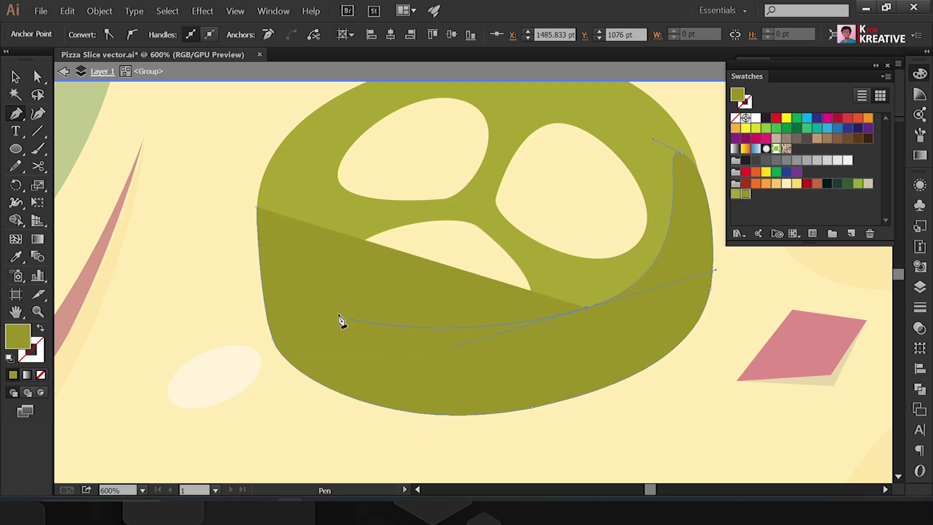
drag(311, 275, 295, 239)
click(256, 208)
Step: Draw a shade along the inner rim of the upper-left hole
key(ctrl+shift+a)
scroll(526, 315, up, 2)
scroll(387, 304, up, 2)
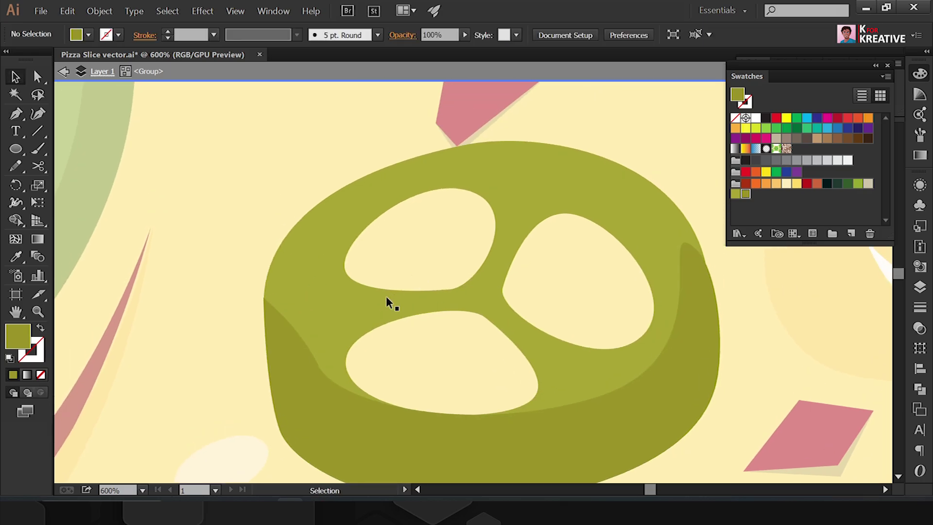
click(387, 302)
drag(422, 236, 501, 209)
drag(496, 257, 526, 248)
click(613, 364)
click(670, 291)
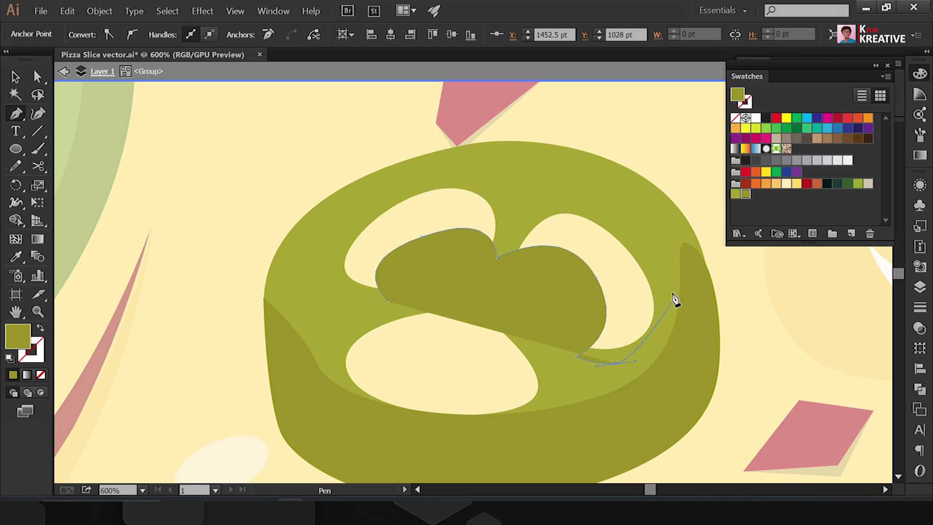
click(434, 167)
drag(320, 272, 323, 288)
click(387, 302)
Step: Draw a shade across the lower hole of the pepper ring
scroll(427, 308, down, 2)
click(377, 317)
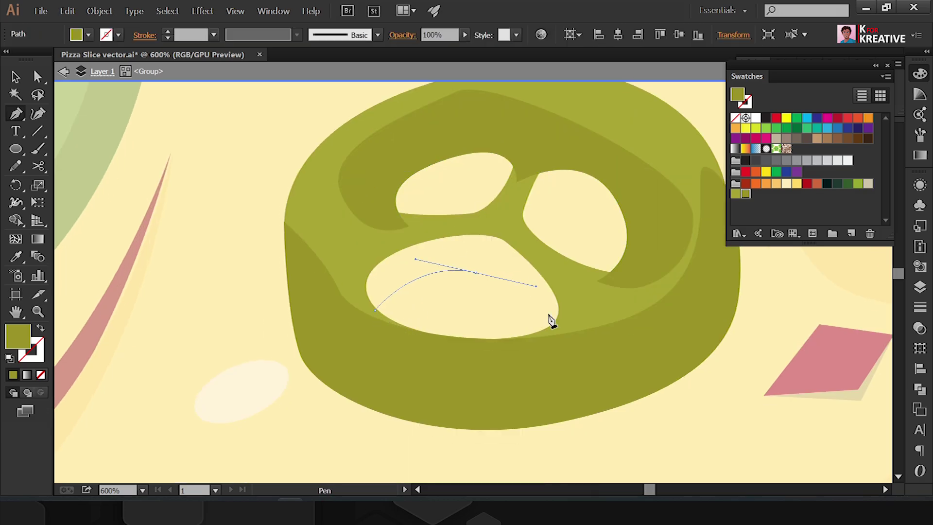
click(592, 311)
click(490, 221)
click(377, 312)
Step: Bring the holed ring face in front of its shades and exit isolation mode
key(v)
click(434, 347)
key(ctrl+minus)
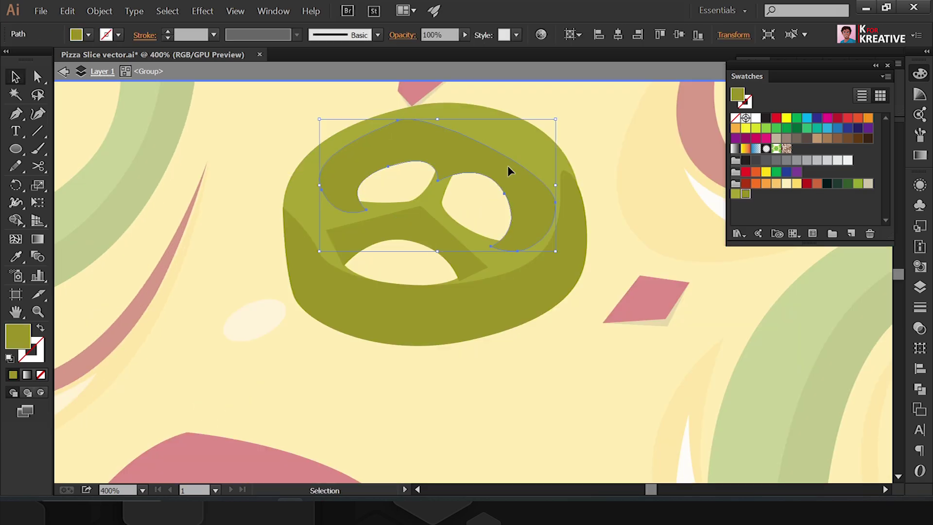
click(461, 249)
click(555, 112)
right_click(473, 119)
key(Escape)
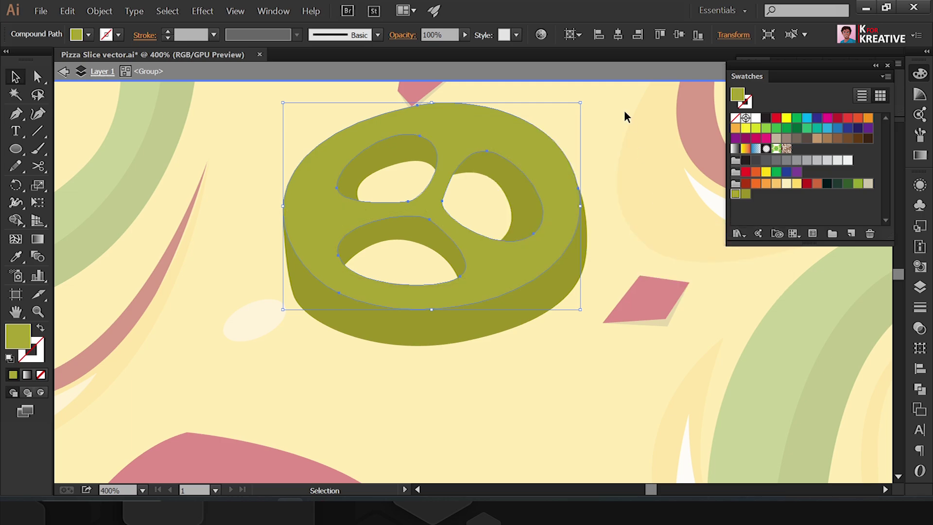
key(Escape)
scroll(624, 110, down, 3)
click(564, 209)
click(511, 137)
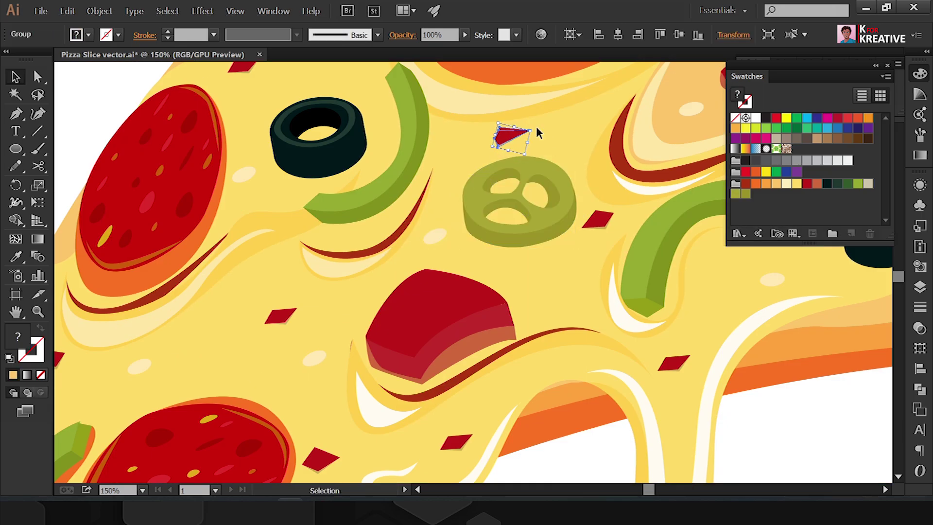
Step: Zoom around the slice and select the lower pepper ring
key(ctrl+shift+a)
key(ctrl+minus)
drag(558, 208, 585, 188)
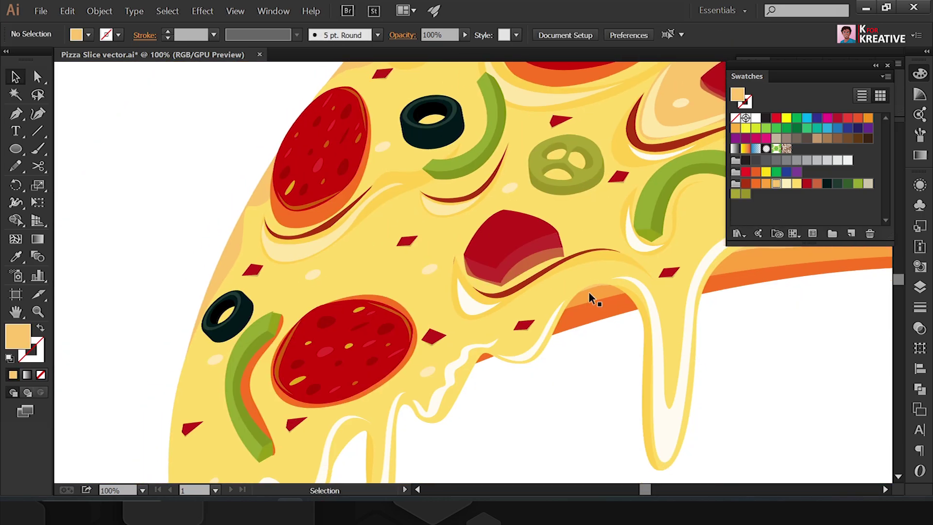
key(ctrl+minus)
key(ctrl+plus)
key(ctrl+plus)
click(420, 235)
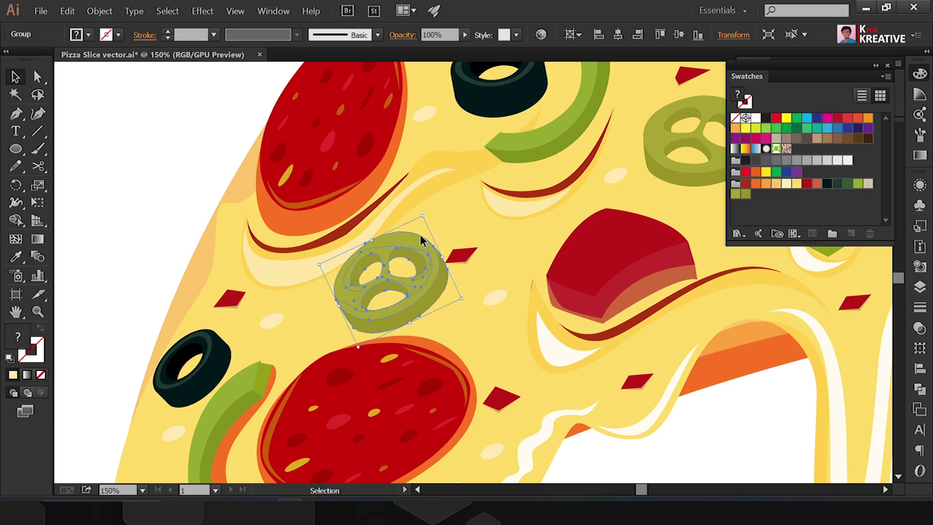
key(ctrl+shift+a)
scroll(350, 358, down, 5)
scroll(447, 225, up, 3)
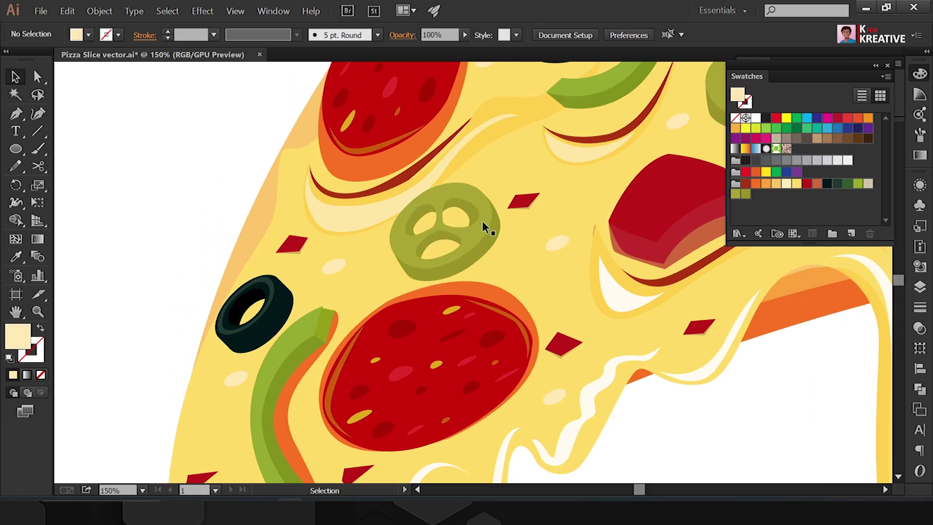
click(482, 225)
key(ctrl+0)
key(ctrl+plus)
key(ctrl+plus)
key(ctrl+plus)
Step: Inside the ring group, trim the ring's top with a pen-drawn cut-away shape via Shape Builder
double_click(402, 236)
key(p)
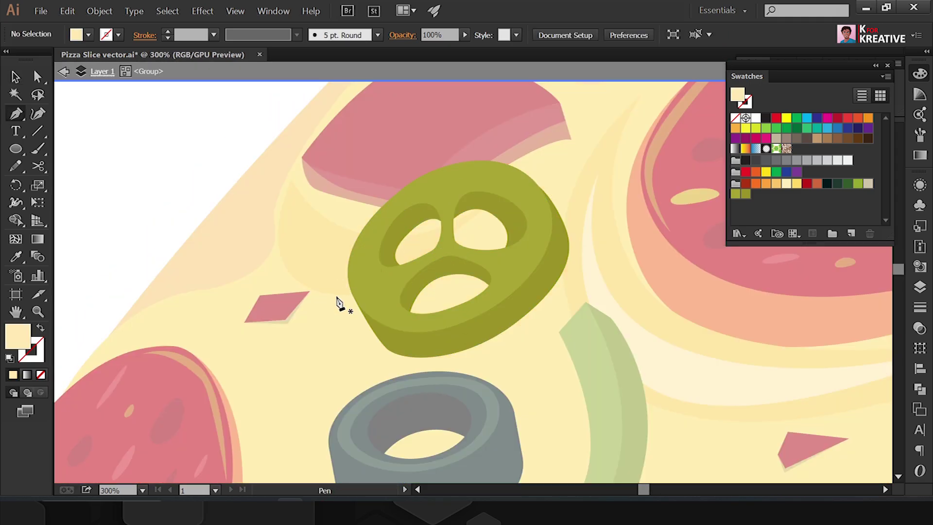
drag(321, 284, 375, 287)
click(447, 248)
click(465, 171)
click(508, 119)
click(337, 141)
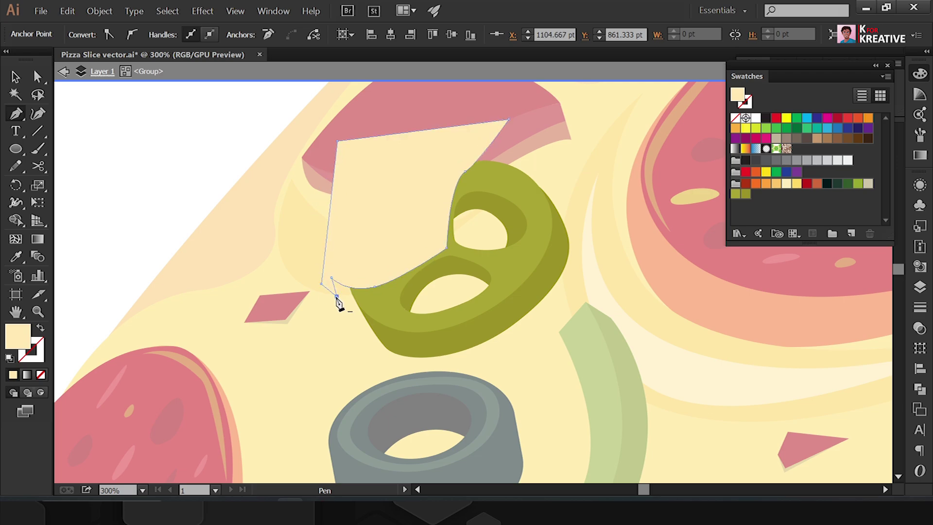
click(336, 295)
key(ctrl+a)
key(shift+m)
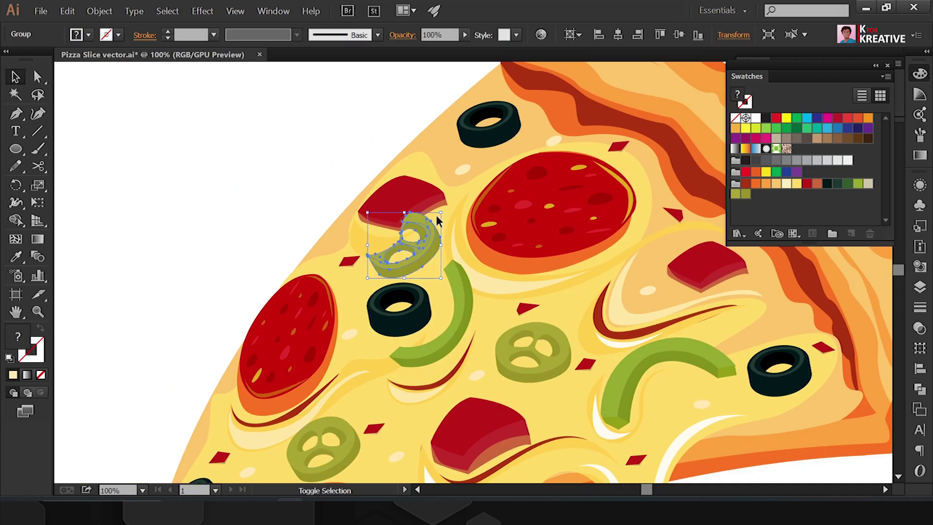
Step: Rotate the trimmed pepper ring to a flatter angle with Free Transform
drag(437, 221, 432, 261)
key(e)
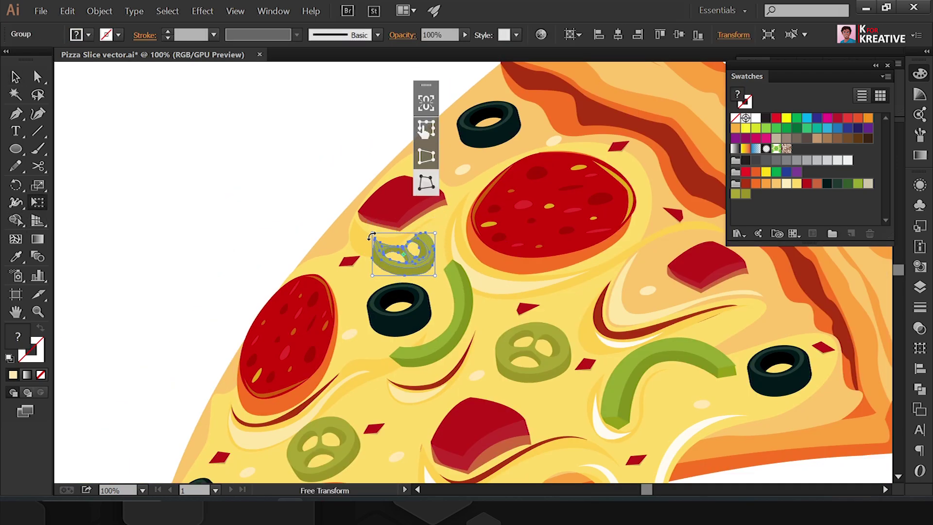
key(ctrl+0)
scroll(410, 312, up, 4)
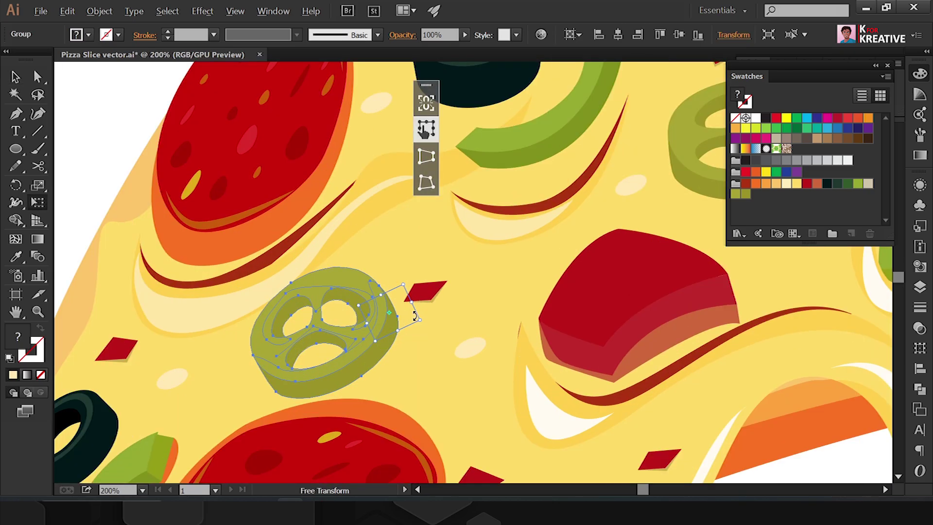
key(v)
key(ctrl+shift+a)
key(ctrl+1)
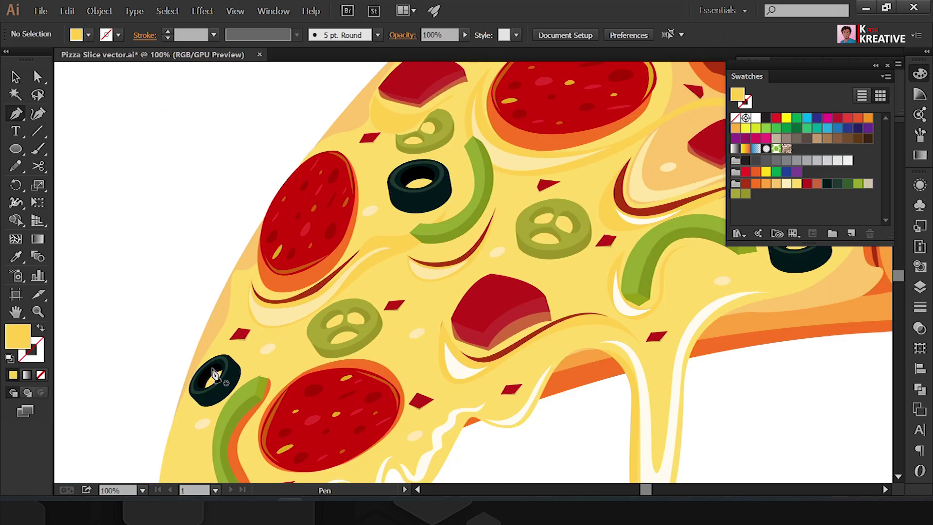
scroll(272, 438, up, 2)
Step: Pen-draw a curved yellow cheese shape draped over the first pepper ring
click(388, 186)
drag(333, 271, 341, 296)
drag(471, 256, 505, 221)
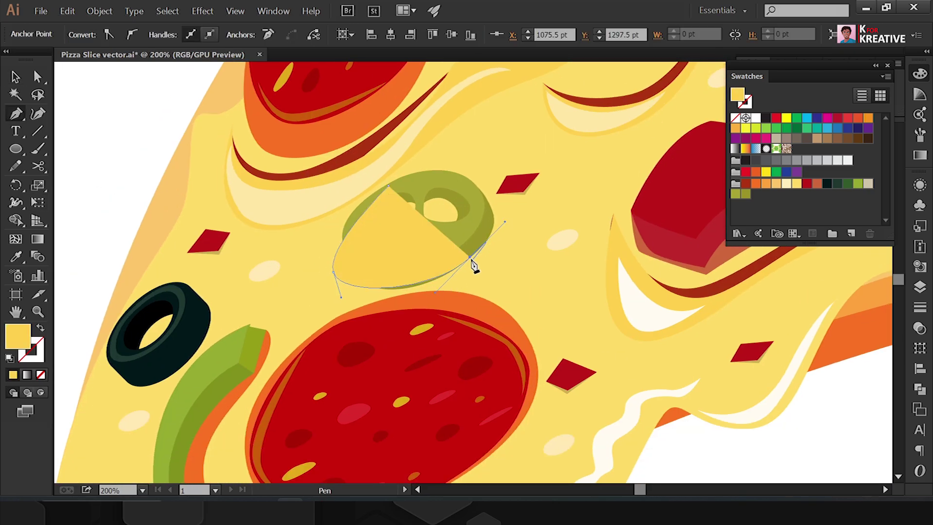
click(388, 185)
key(ctrl+shift+a)
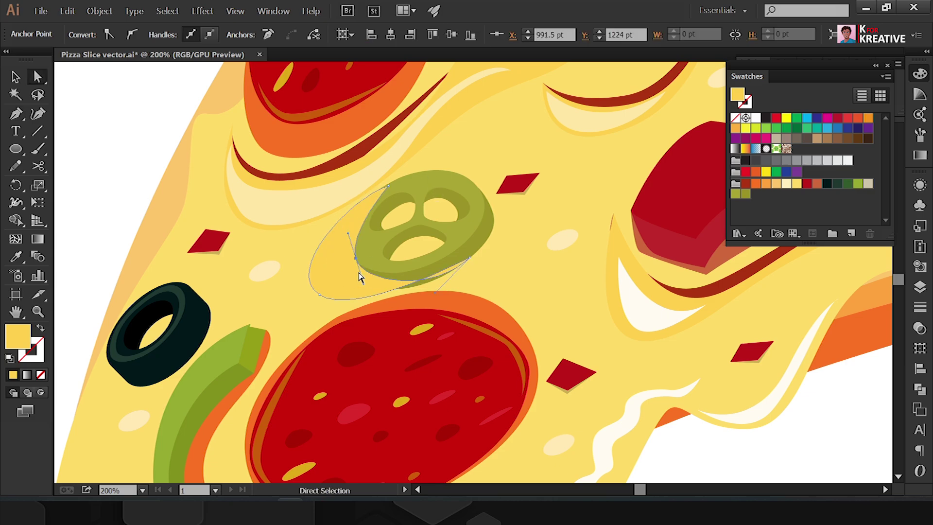
scroll(296, 229, down, 1)
key(v)
right_click(366, 250)
Step: Draw a cheese shape over another pepper ring and adjust its stacking order
key(p)
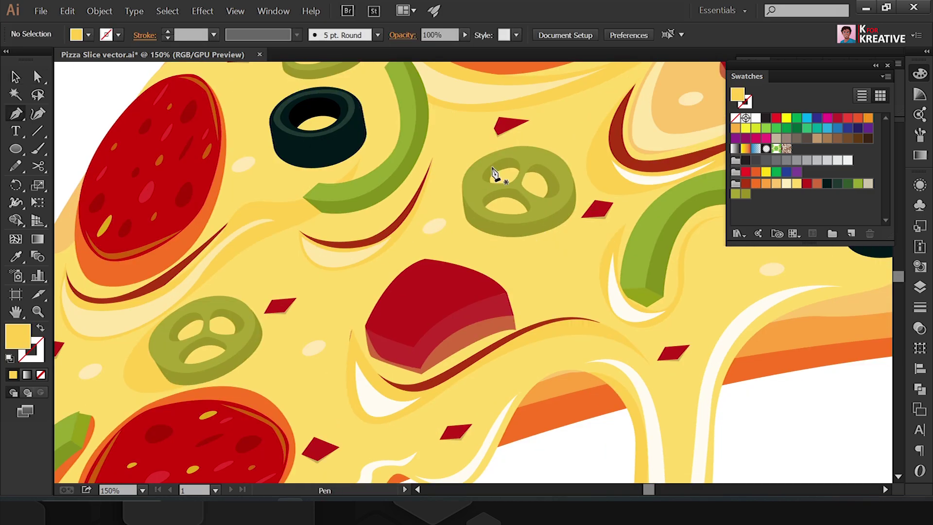
click(484, 159)
drag(452, 225, 471, 250)
click(484, 159)
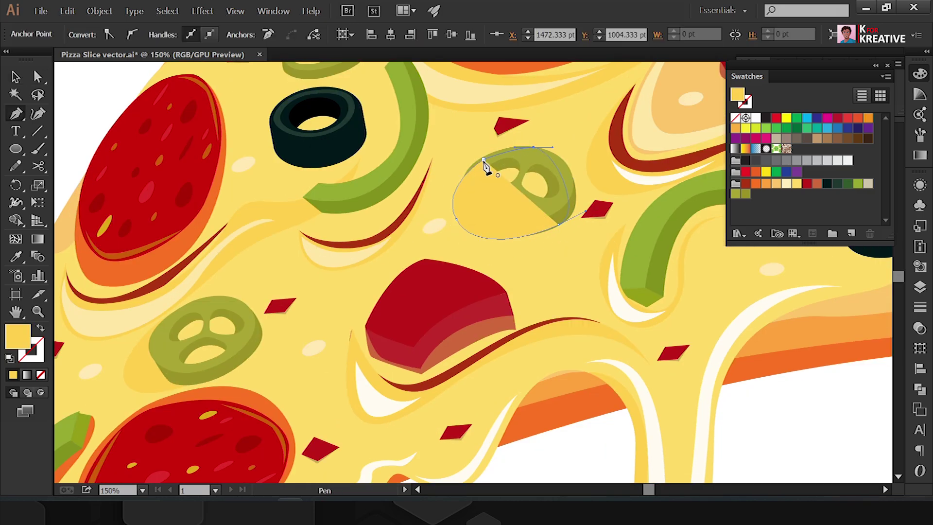
key(v)
right_click(564, 169)
click(756, 302)
key(ctrl+0)
scroll(355, 333, up, 2)
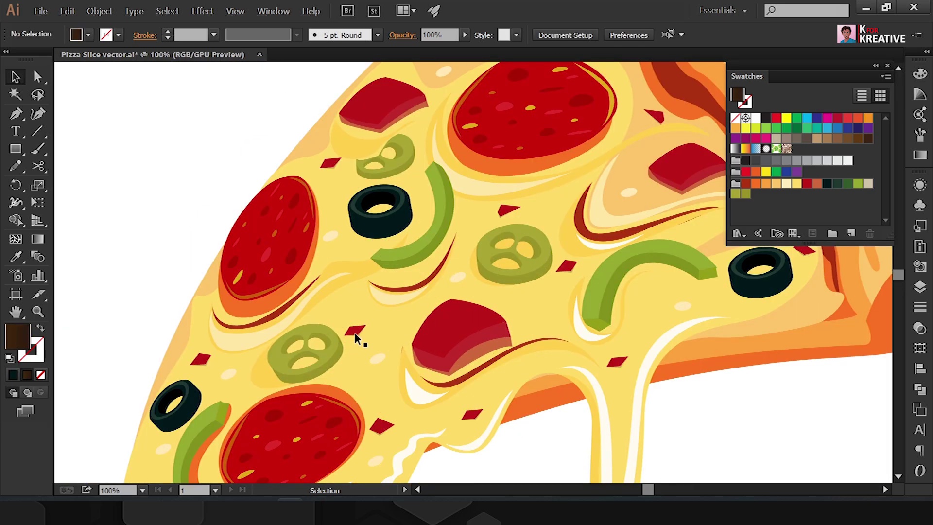
Step: Move the green pepper ring up and right and select it with its cheese
click(399, 325)
drag(333, 346, 355, 334)
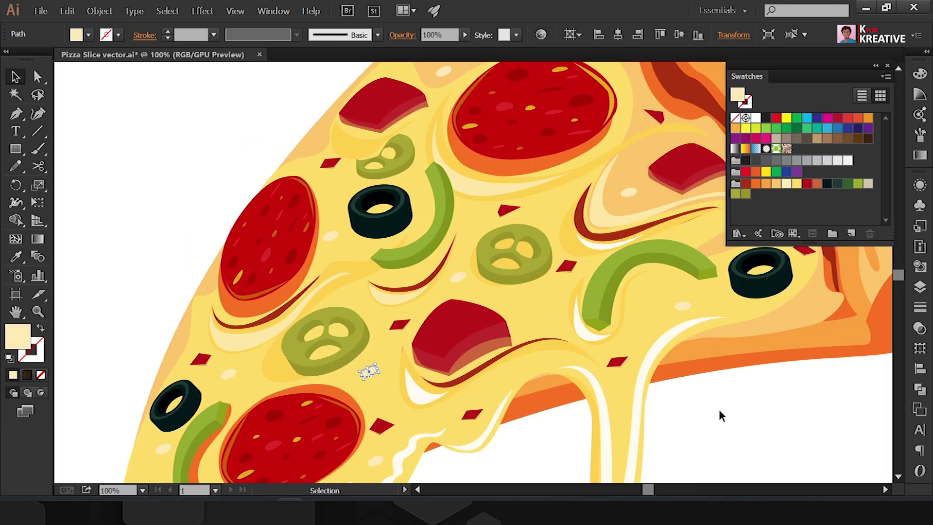
click(483, 280)
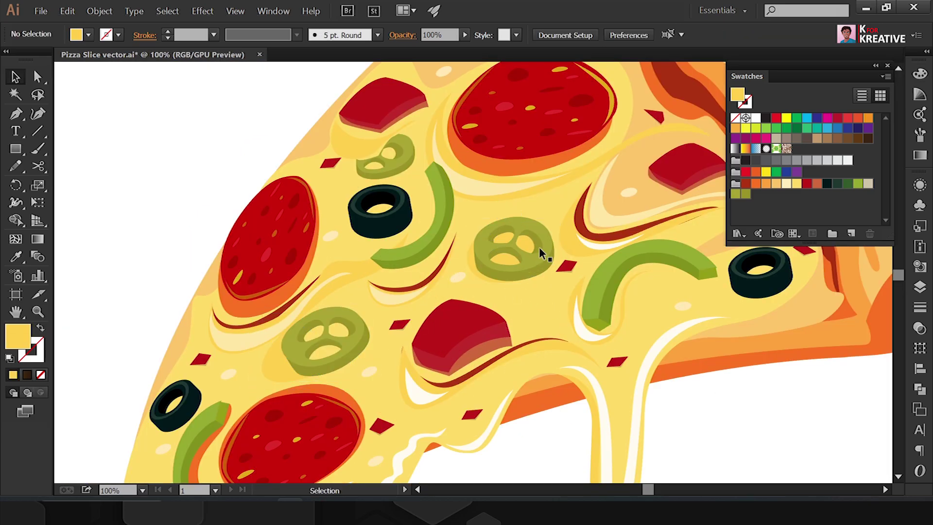
drag(541, 250, 529, 214)
key(ctrl+shift+a)
scroll(428, 194, up, 2)
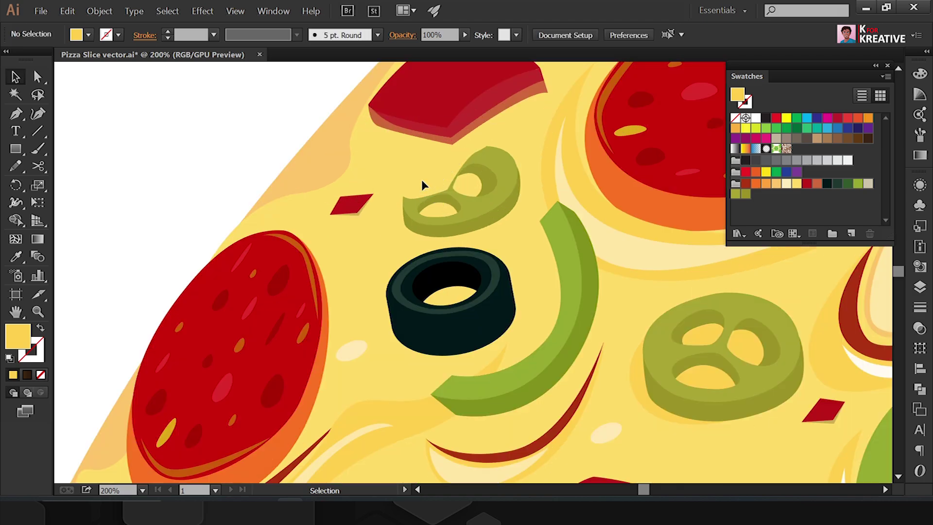
Step: Pen-draw a multi-point cheese shape over the upper pepper ring
click(365, 121)
click(409, 150)
click(399, 191)
click(449, 237)
click(526, 121)
drag(474, 77, 481, 153)
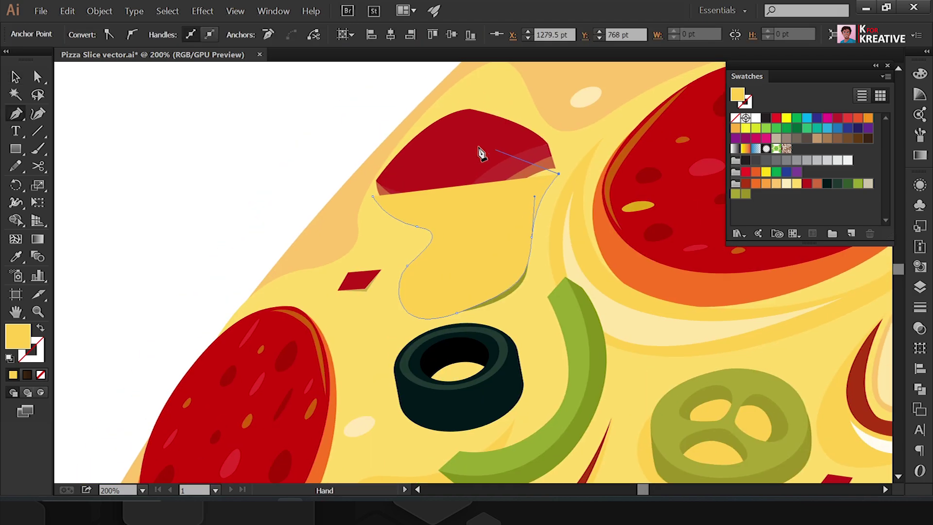
click(373, 197)
Step: Select the pepper ring with its cheese and open the grouping options
key(v)
click(432, 281)
right_click(465, 122)
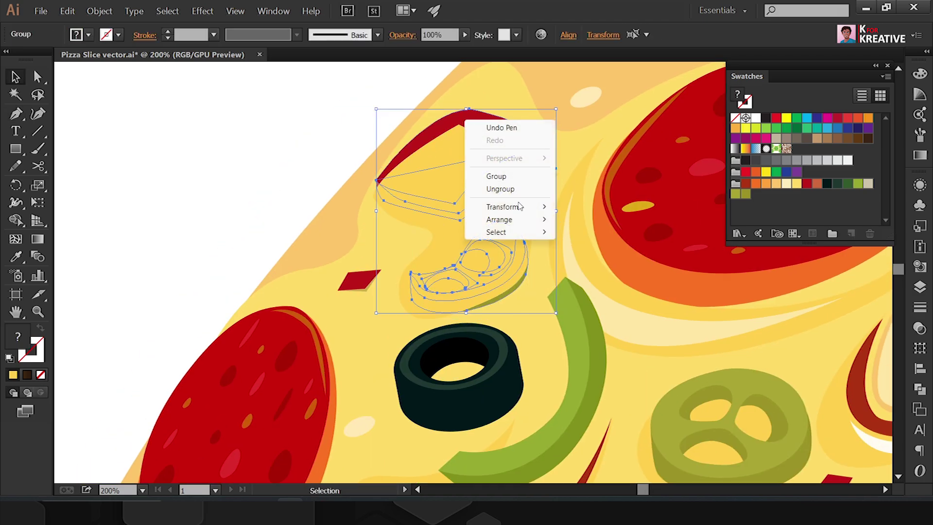
click(250, 167)
key(ctrl+minus)
key(ctrl+minus)
key(ctrl+minus)
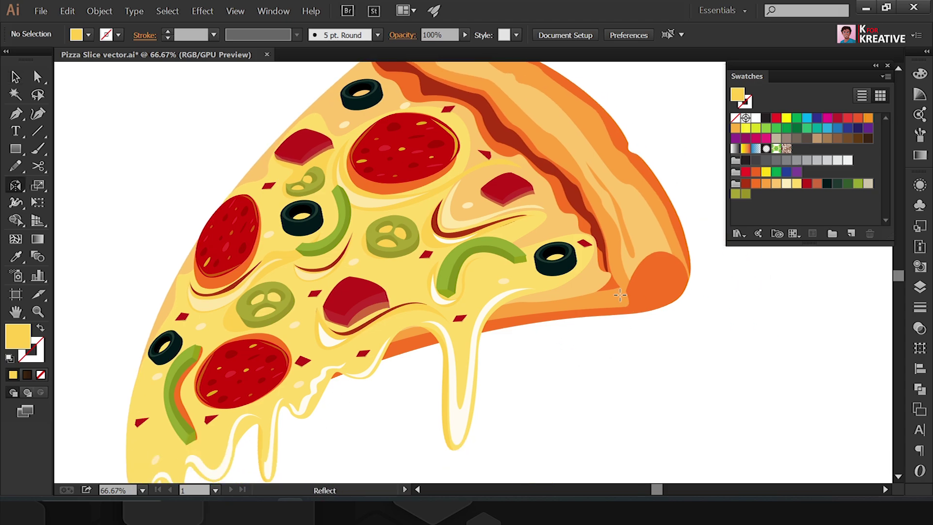
Step: Draw freehand pencil blobs on the crust's rounded end and select them
key(n)
scroll(651, 281, up, 3)
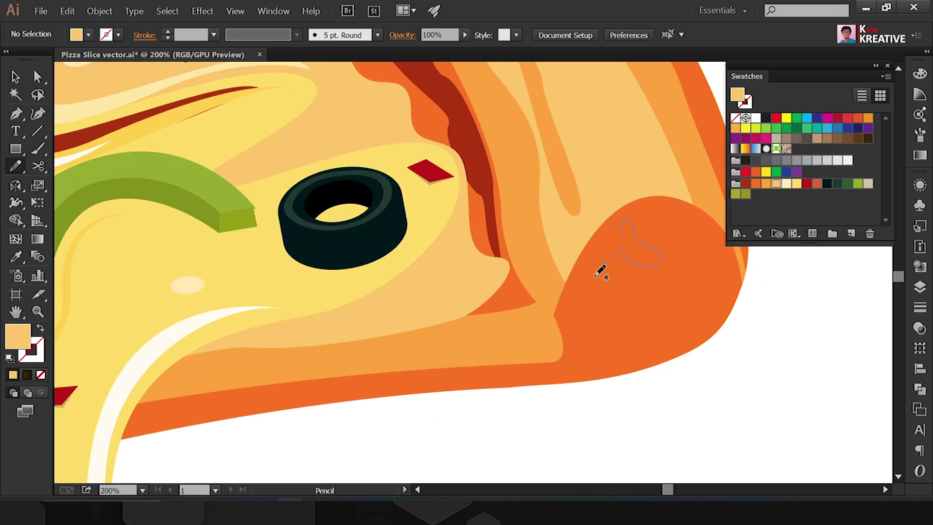
drag(595, 275, 623, 237)
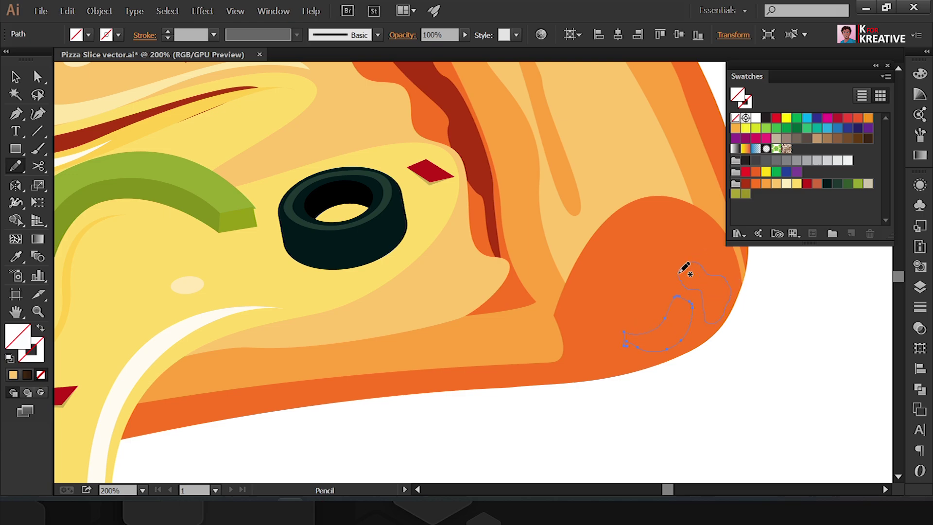
key(v)
drag(750, 408, 608, 268)
drag(580, 237, 545, 304)
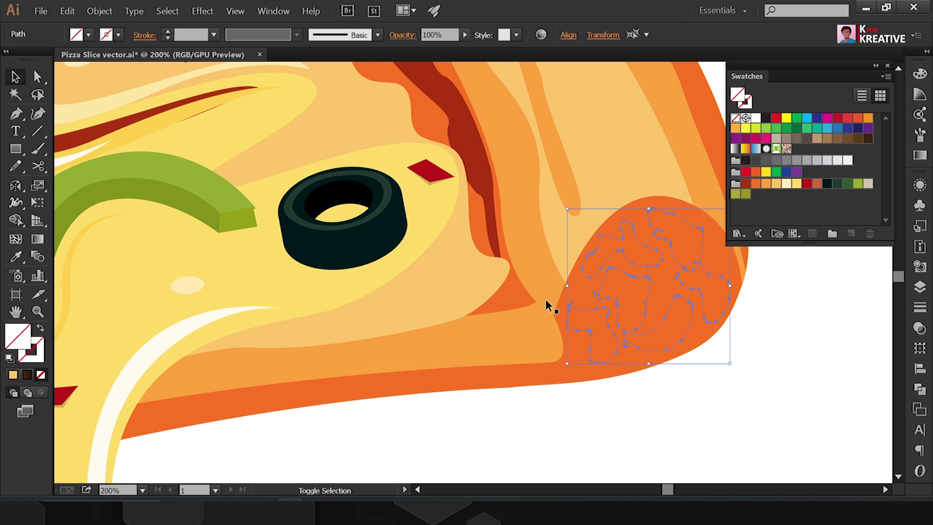
Step: Fill the crust blobs light orange and peach using the Eyedropper
key(i)
click(443, 345)
ctrl+click(664, 296)
click(690, 241)
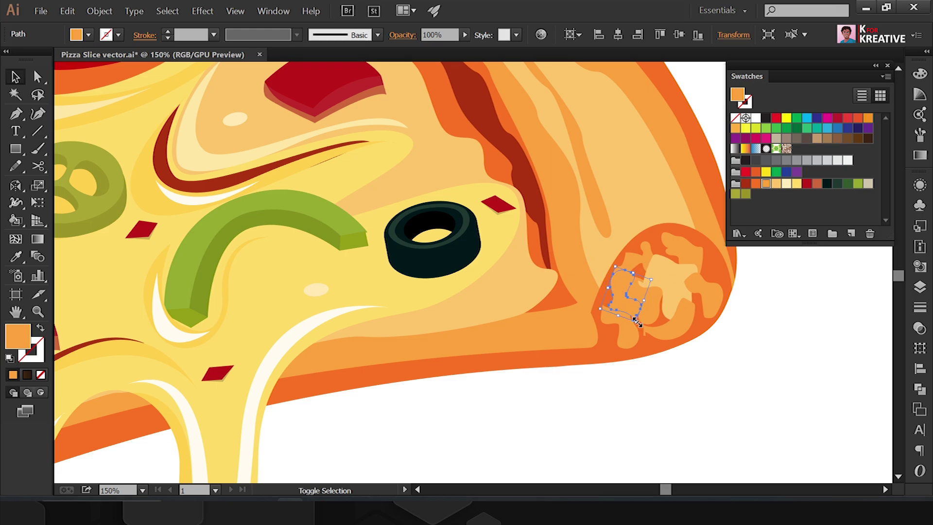
key(i)
click(674, 282)
Step: Select several crust blobs, then zoom back out to the whole slice
drag(627, 266, 718, 292)
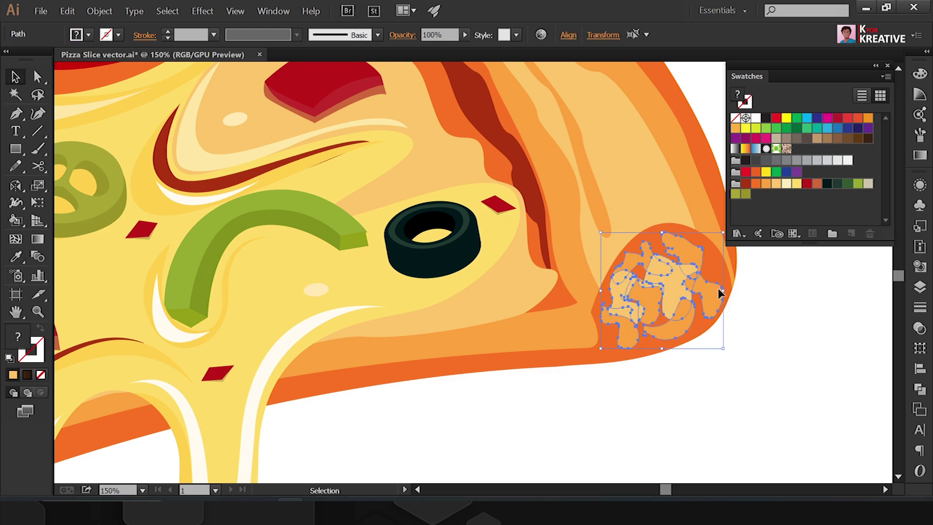
right_click(682, 248)
key(Escape)
Step: Zoom out to show the whole artboard and clear the selection
key(ctrl+0)
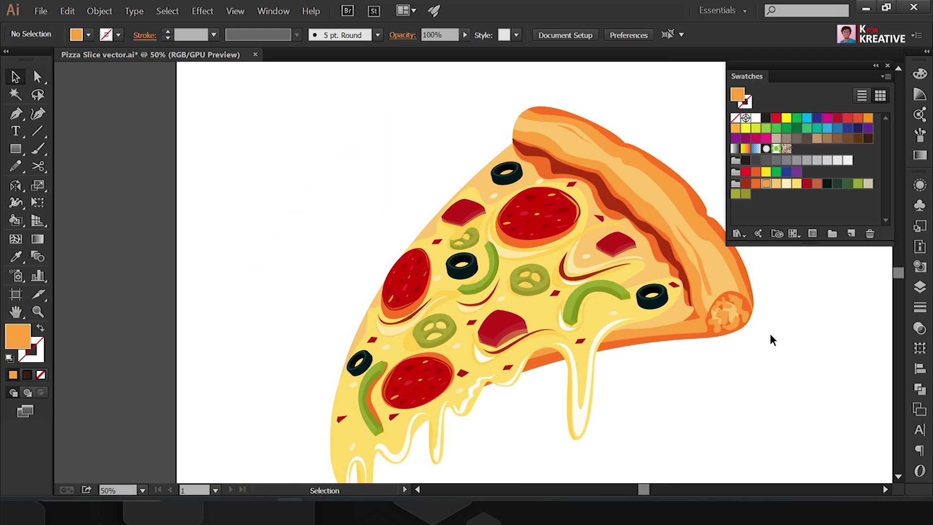
key(ctrl+minus)
key(a)
key(ctrl+a)
key(v)
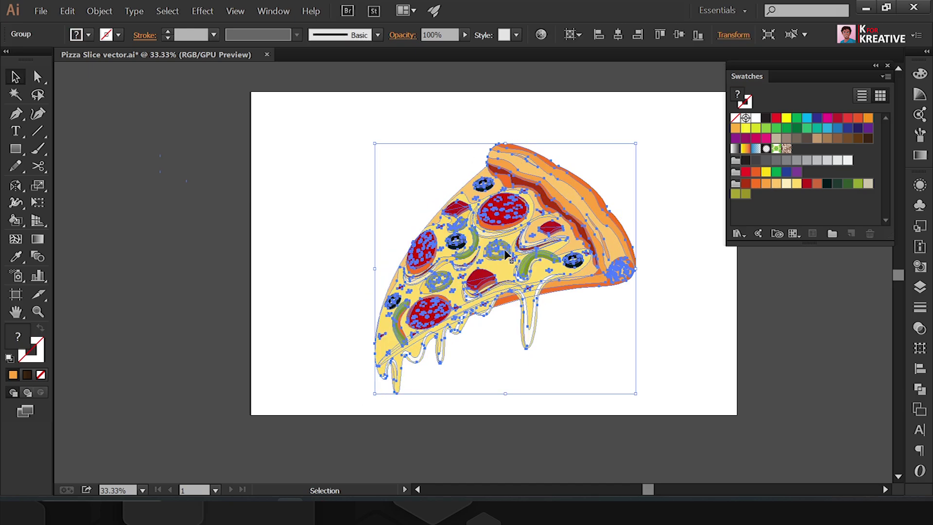
click(298, 190)
Step: Create a 3000×2000 pt rectangle centred on the artboard and send it to back
click(22, 152)
click(170, 129)
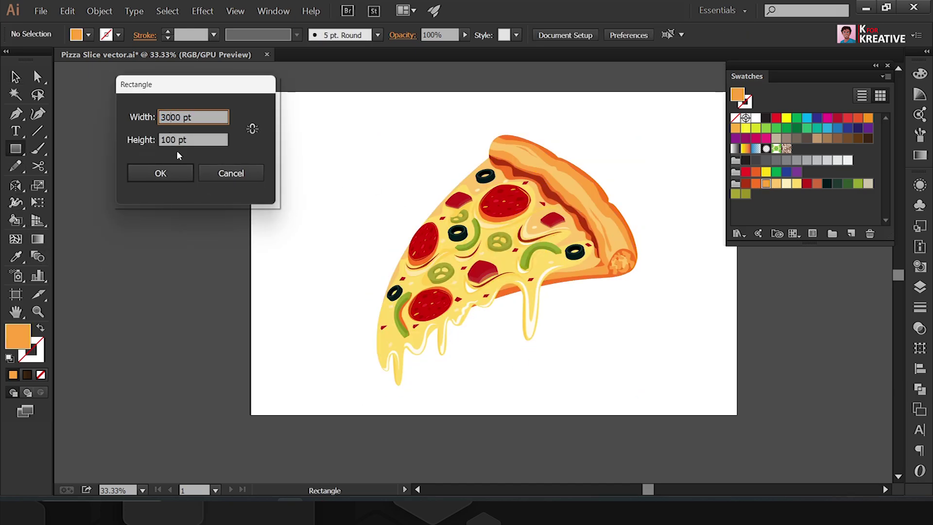
click(184, 173)
click(598, 35)
click(660, 35)
right_click(368, 141)
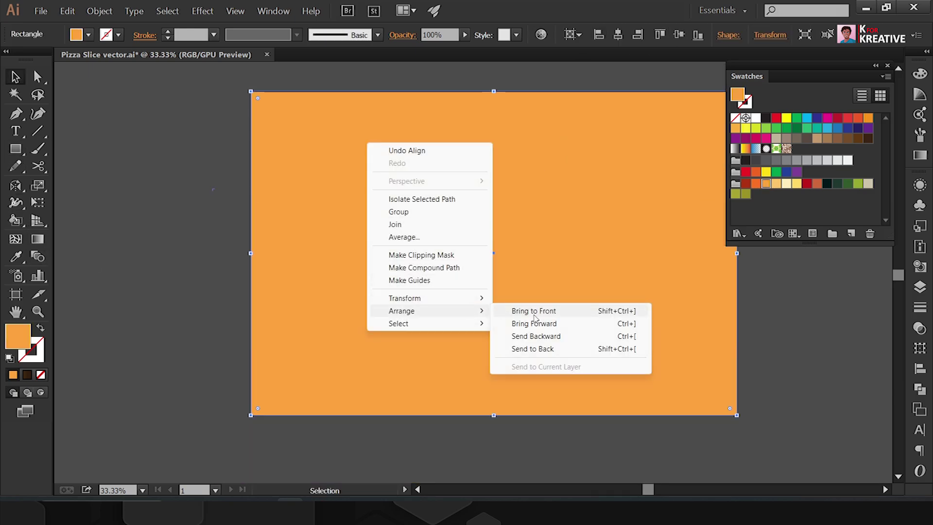
click(560, 345)
Step: Give the background rectangle a linear gradient with dark brown stops
click(920, 156)
click(752, 85)
double_click(878, 176)
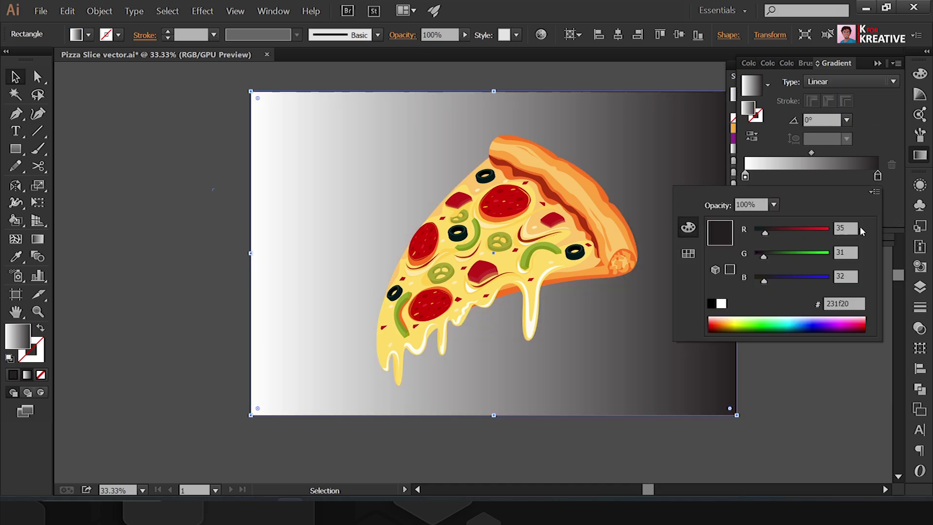
double_click(744, 176)
click(780, 241)
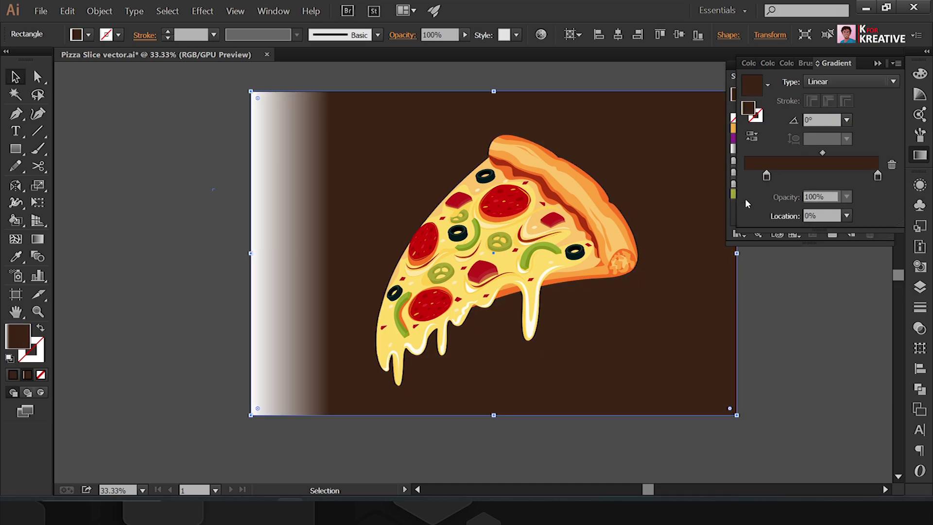
click(688, 227)
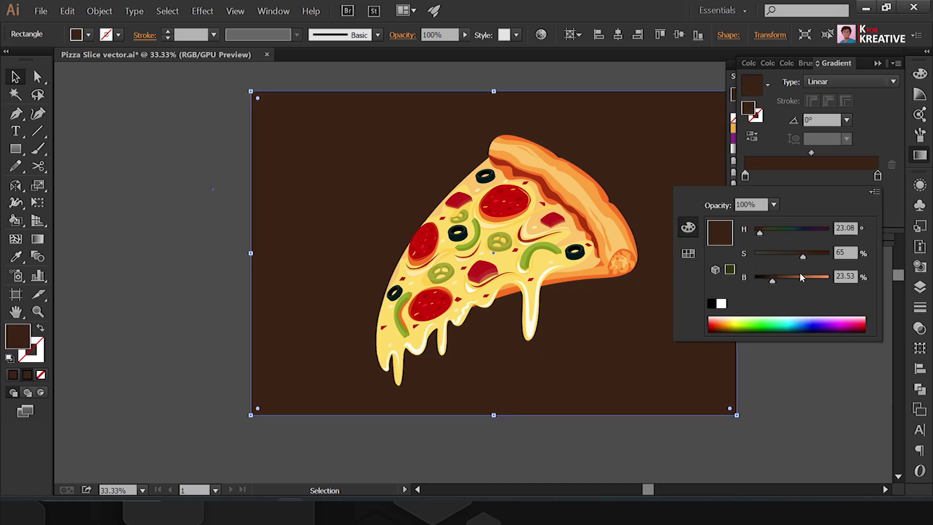
drag(772, 282, 776, 281)
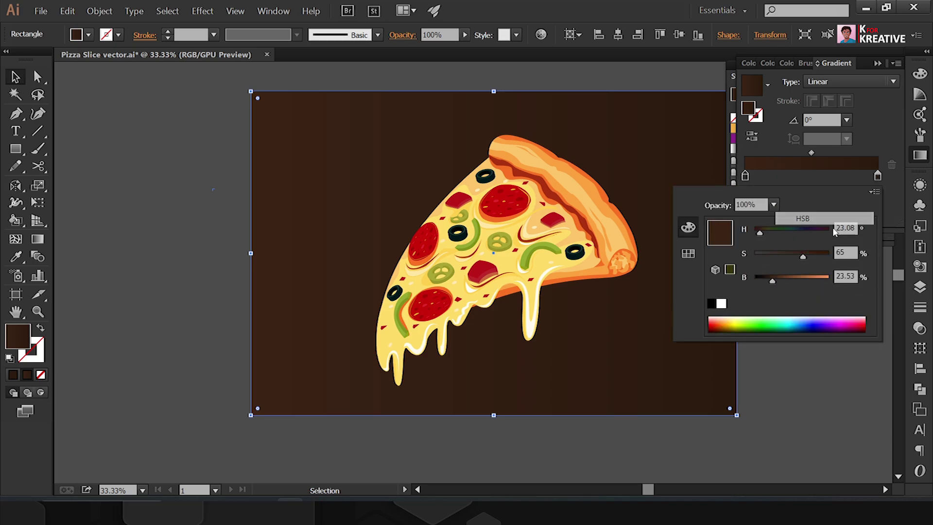